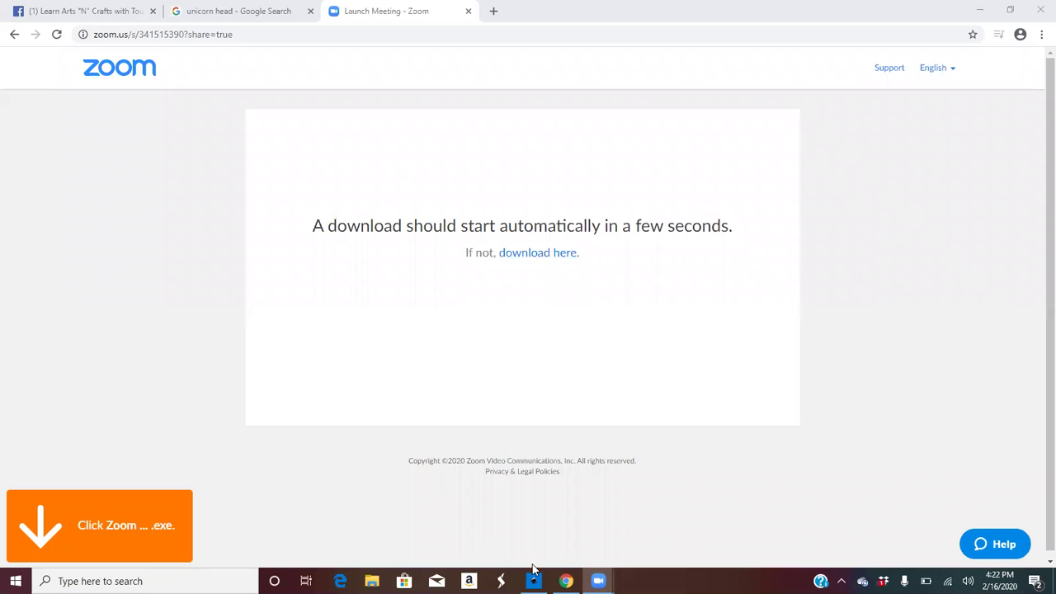
pyautogui.moveTo(534, 581)
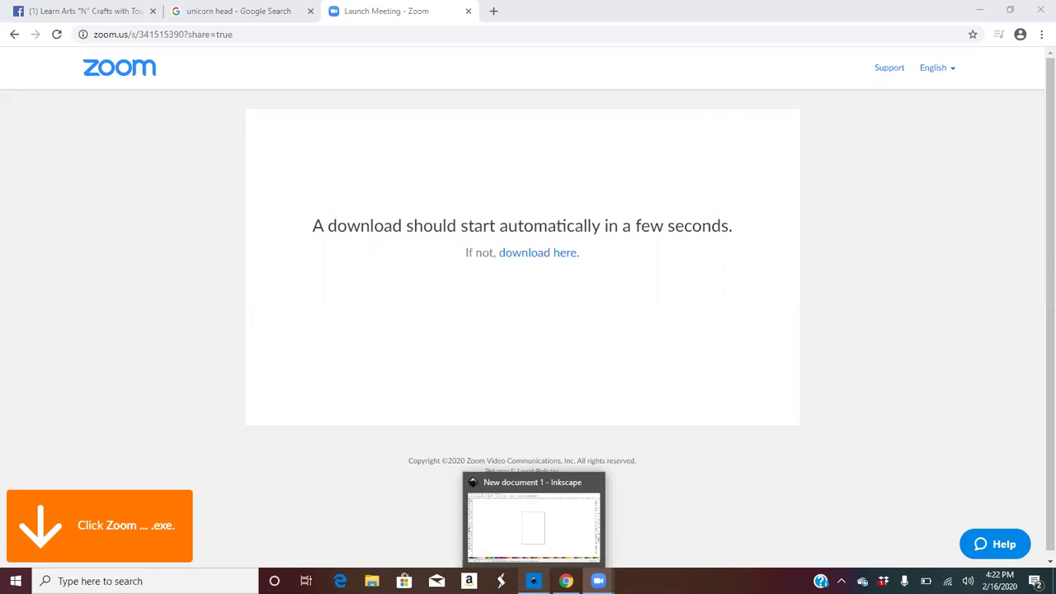
pyautogui.click(537, 530)
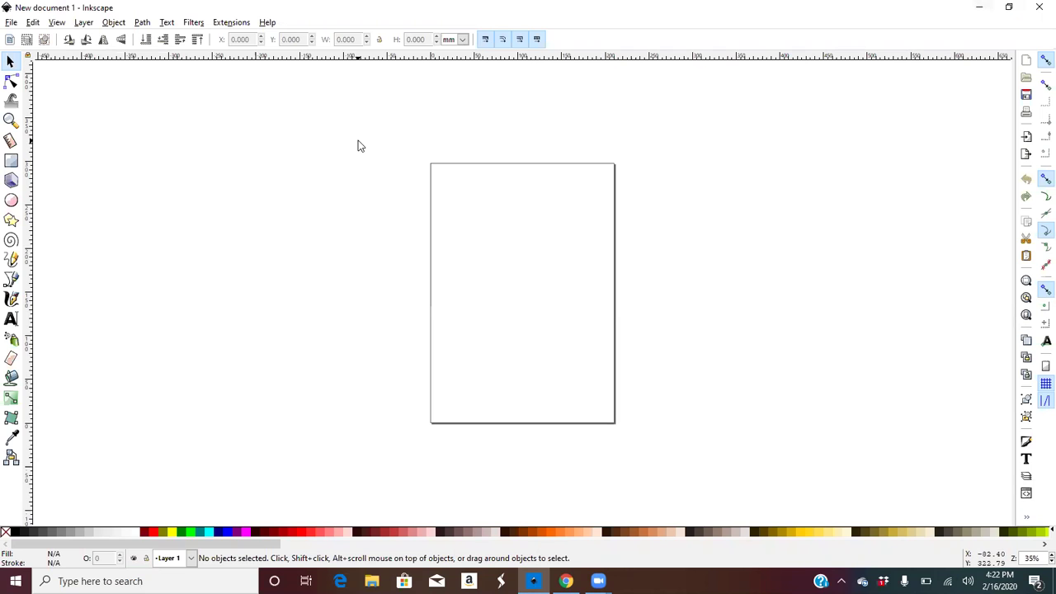
pyautogui.click(979, 6)
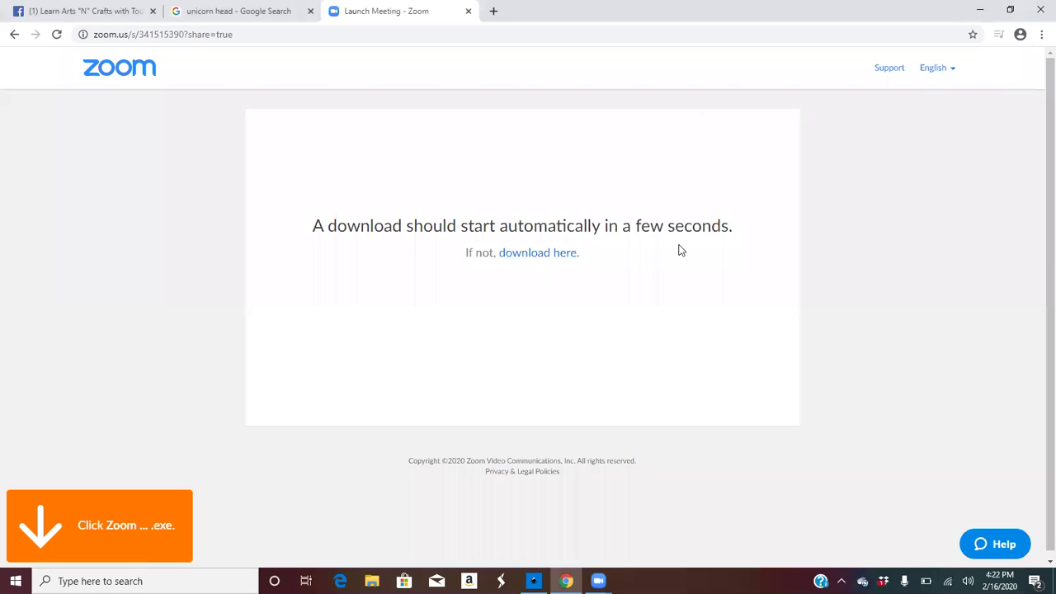
# - Copy the enlarged Redbubble unicorn head clipart from the Google image search results
pyautogui.click(266, 19)
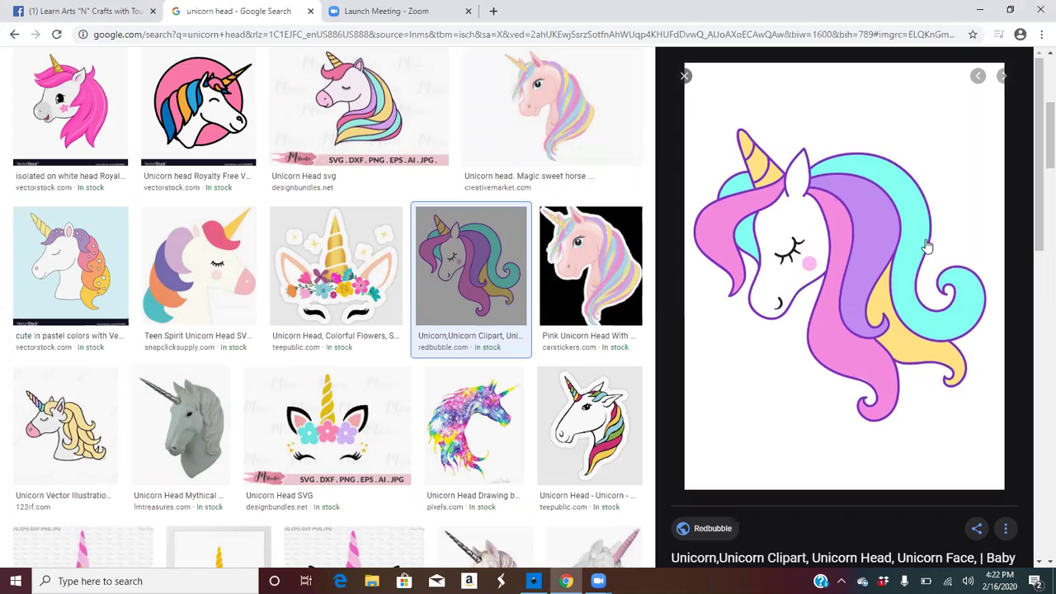
pyautogui.rightClick(761, 231)
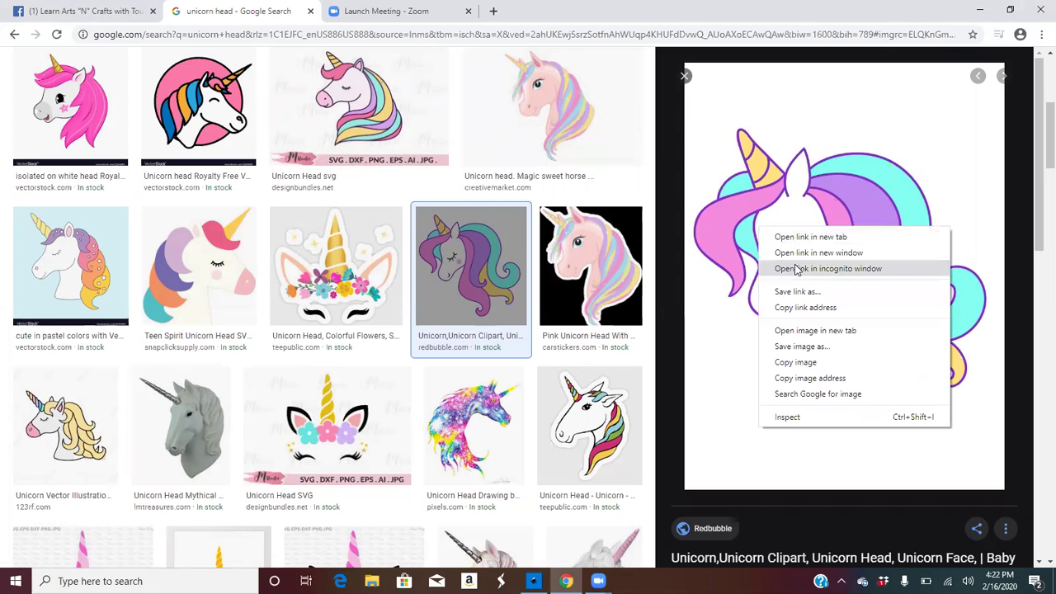
pyautogui.click(798, 364)
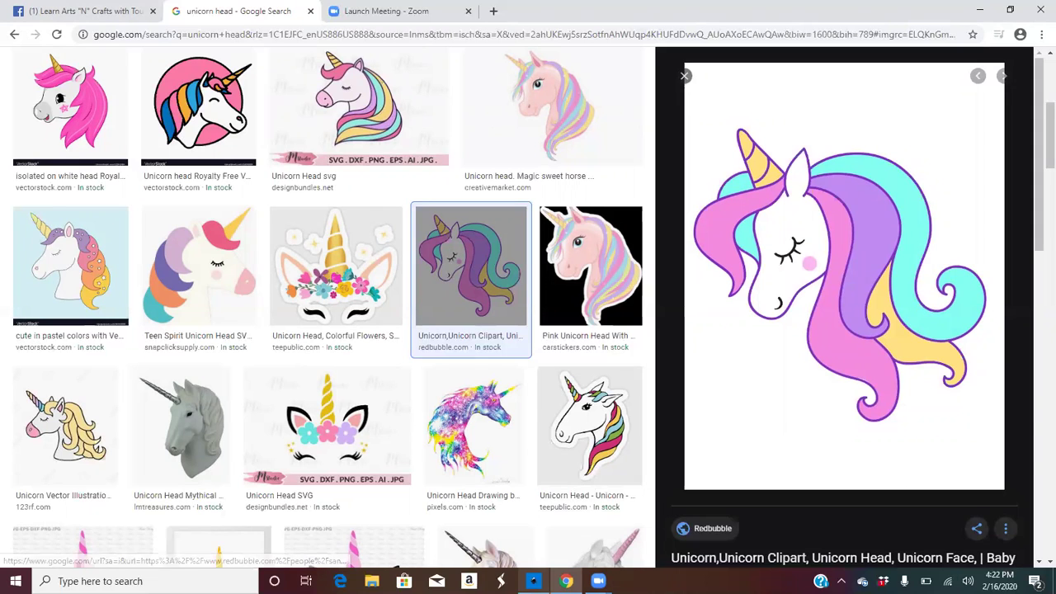
# - Switch to Inkscape, paste the copied unicorn image into the new document and move it onto the page
pyautogui.click(534, 581)
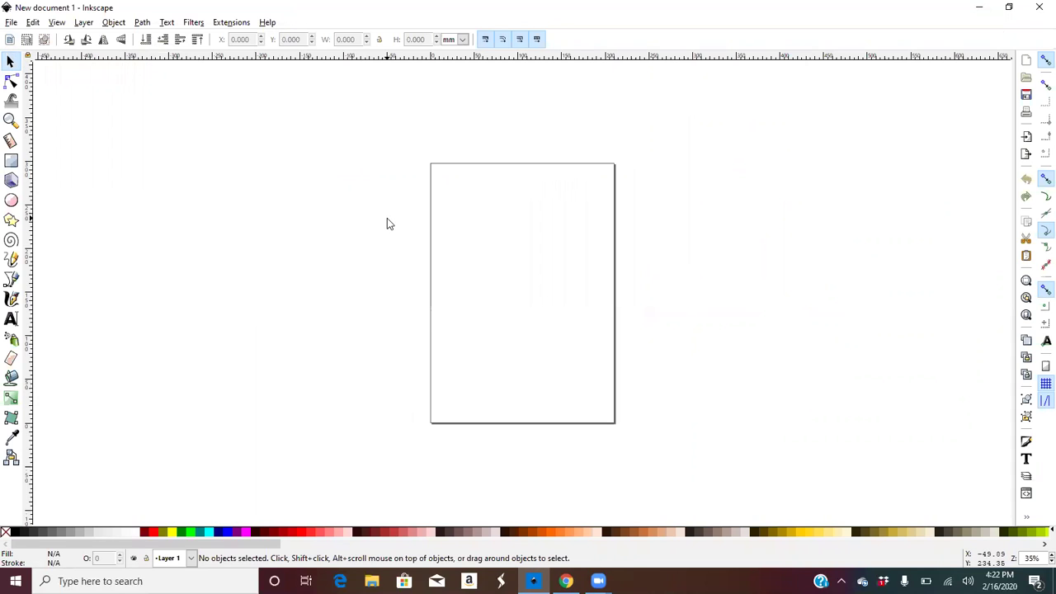
pyautogui.press('ctrl')
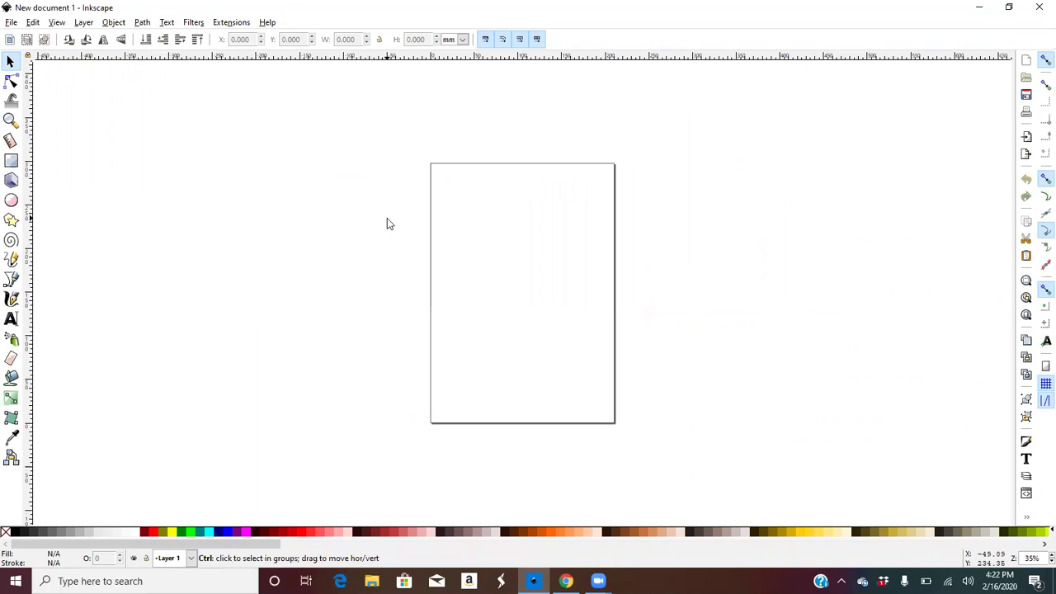
pyautogui.hotkey('ctrl', 'v')
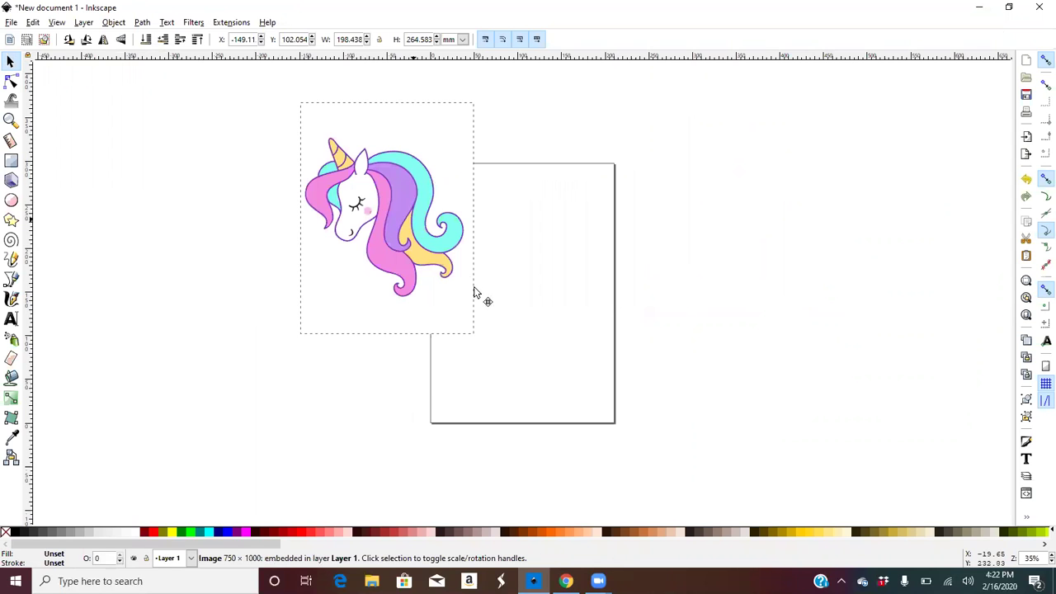
pyautogui.moveTo(474, 293); pyautogui.dragTo(553, 299)
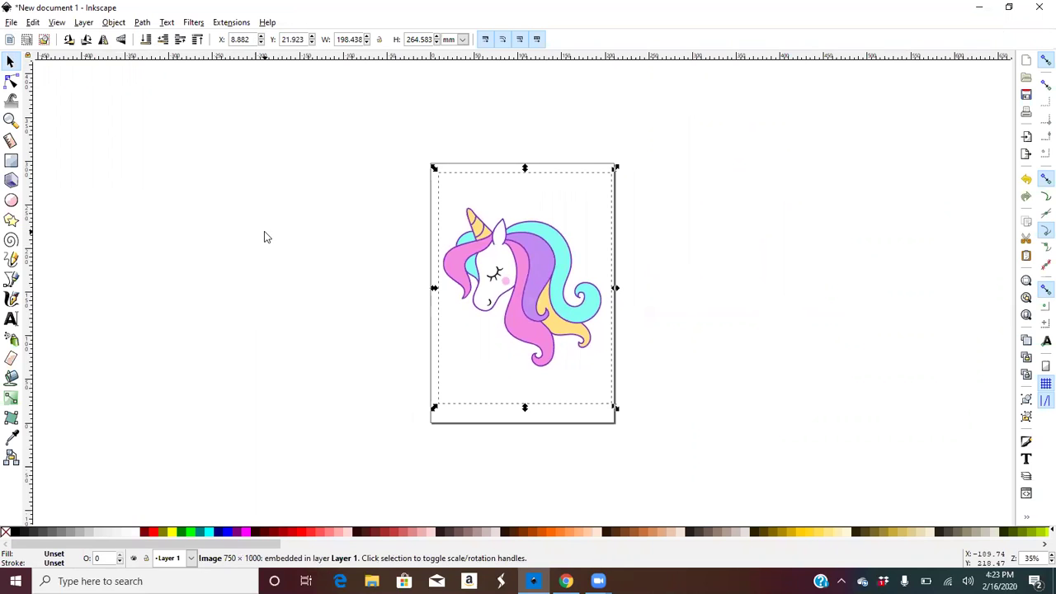
# - Set up Trace Bitmap for the unicorn image with multiple-scan Colors, Smooth off, Remove background on and Live Preview on
pyautogui.click(141, 24)
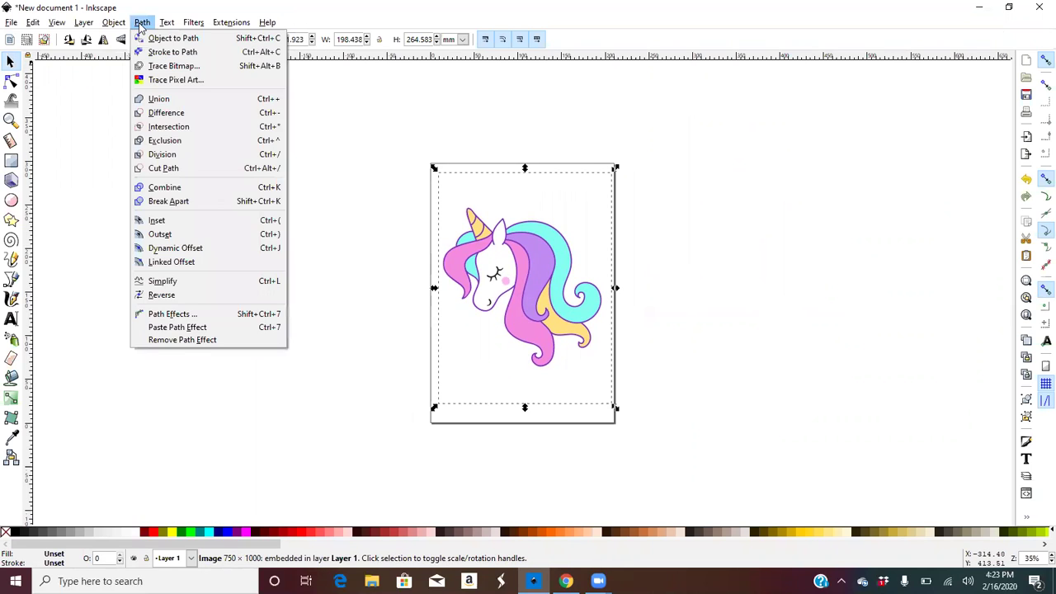
pyautogui.click(156, 66)
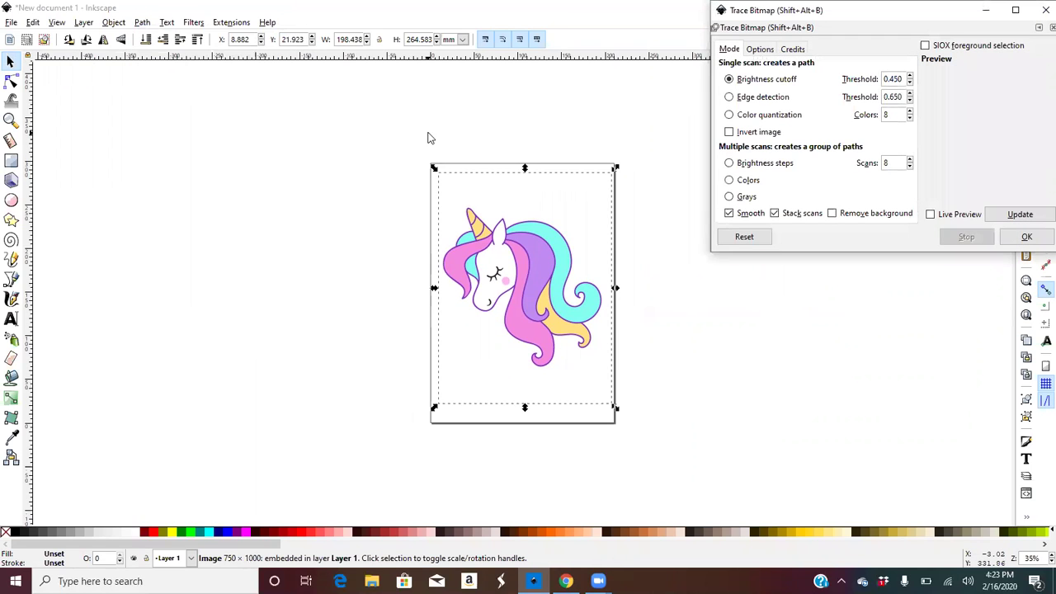
pyautogui.click(732, 217)
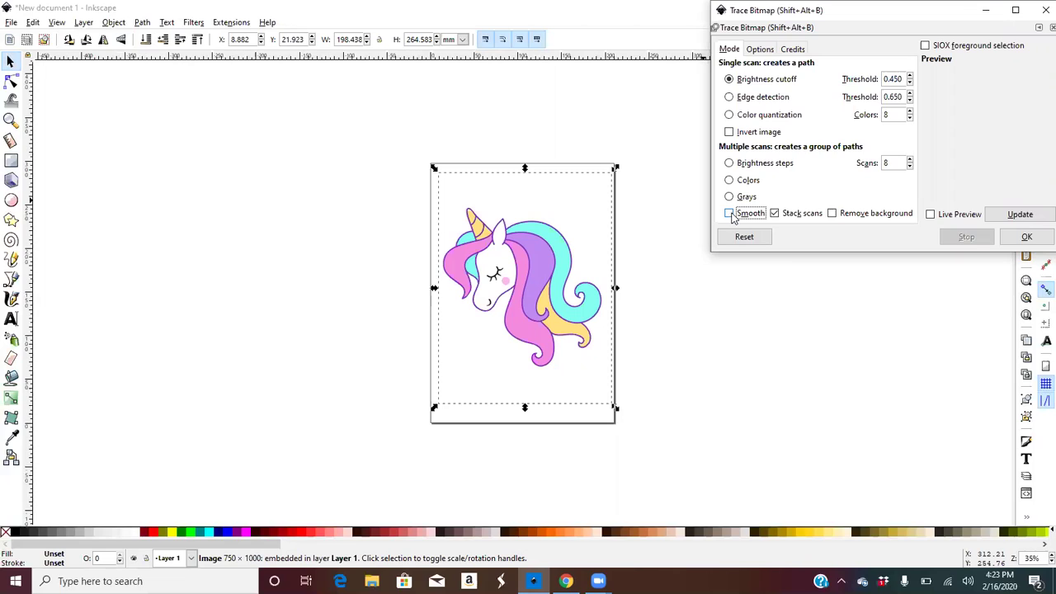
pyautogui.click(834, 214)
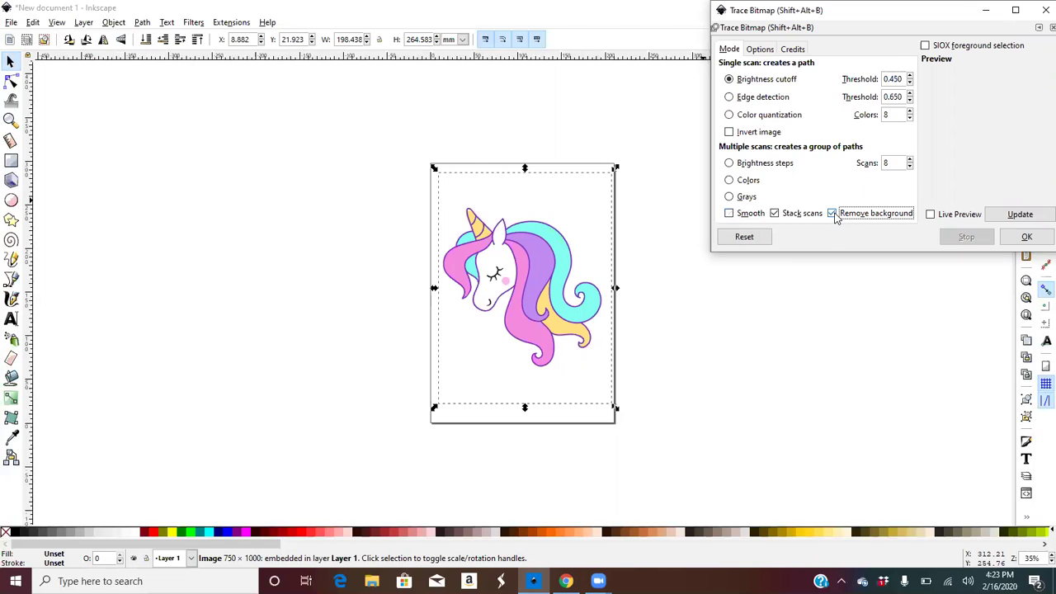
pyautogui.click(730, 182)
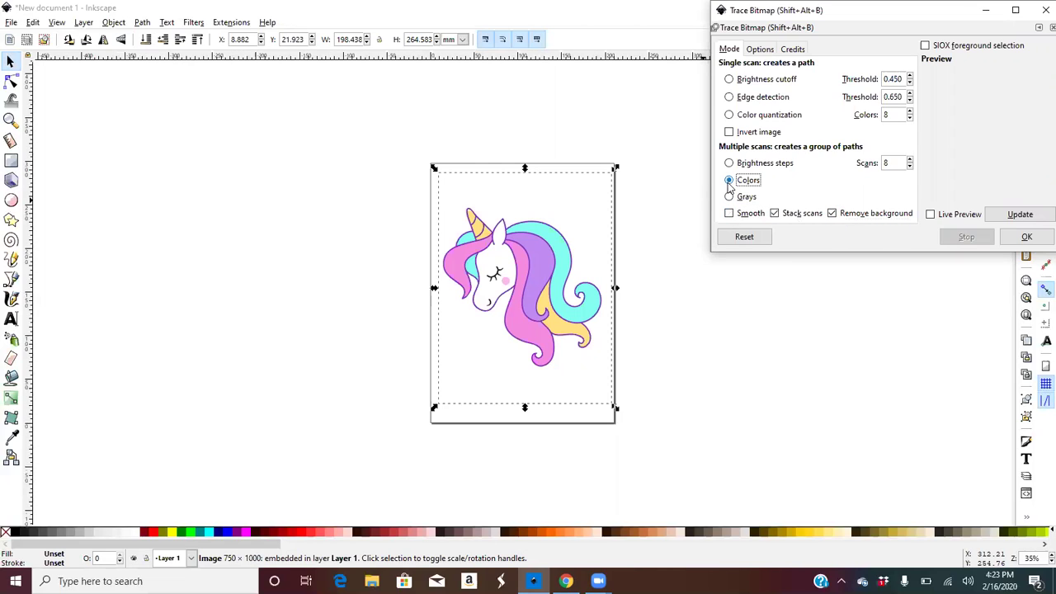
pyautogui.click(931, 216)
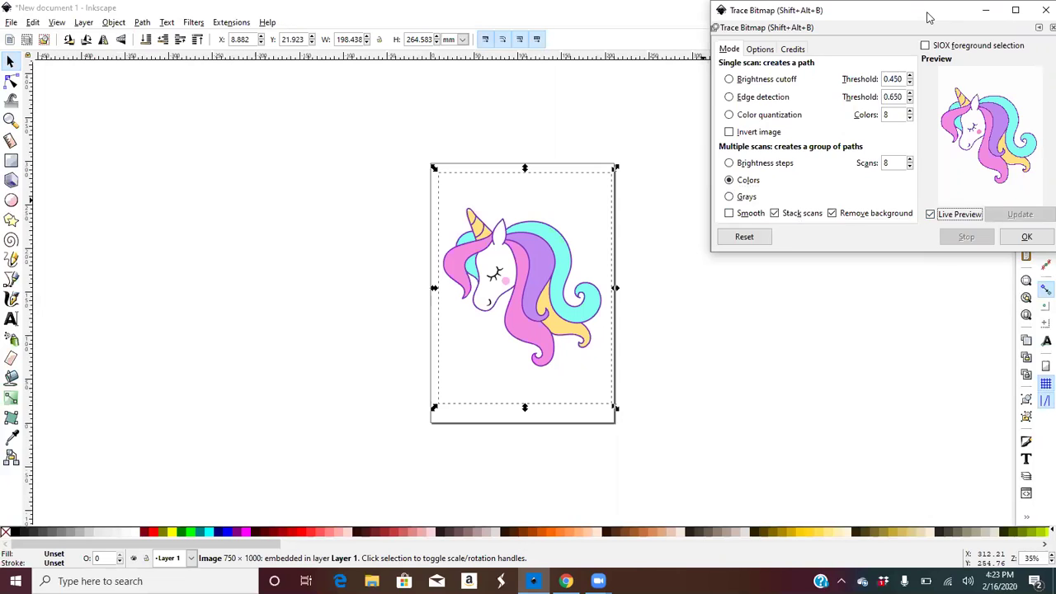
pyautogui.moveTo(926, 16); pyautogui.dragTo(866, 42)
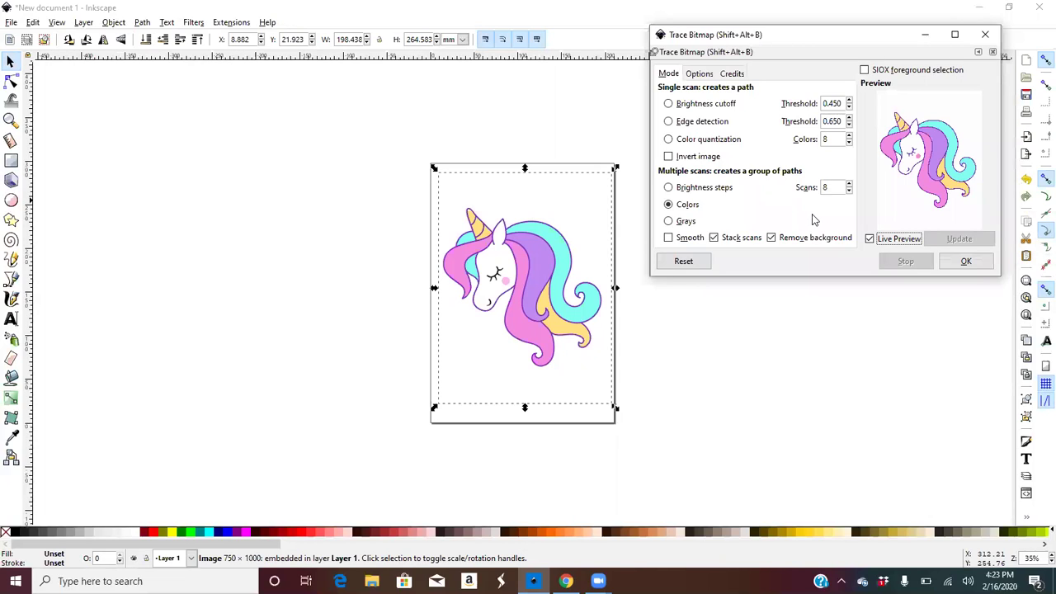
# - Trace the unicorn image using 8 scans and close the tracing dialog
pyautogui.click(850, 185)
pyautogui.scroll(13, 850, 188)
pyautogui.click(967, 261)
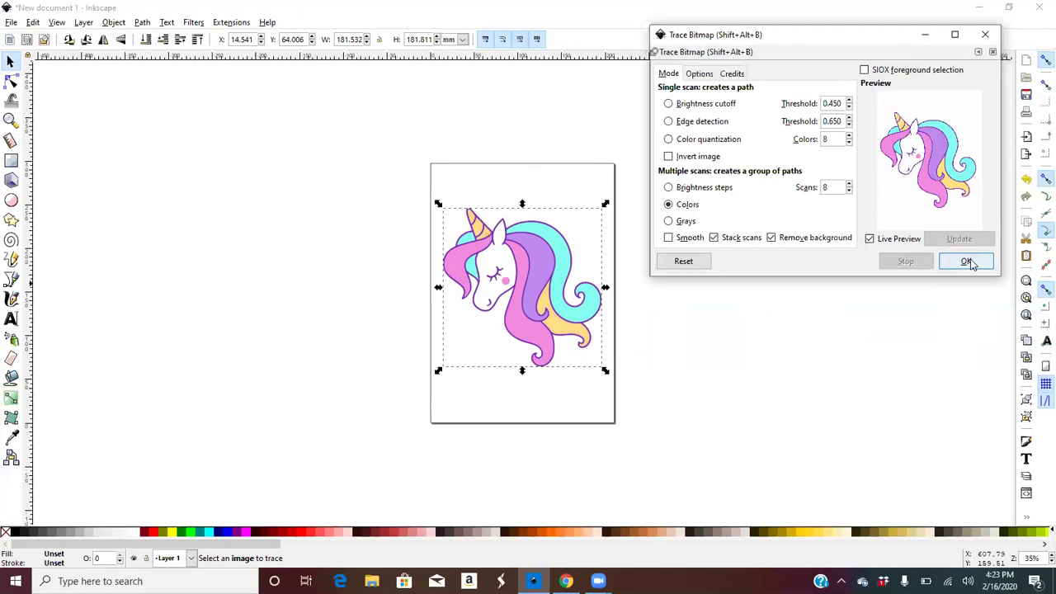
pyautogui.click(987, 35)
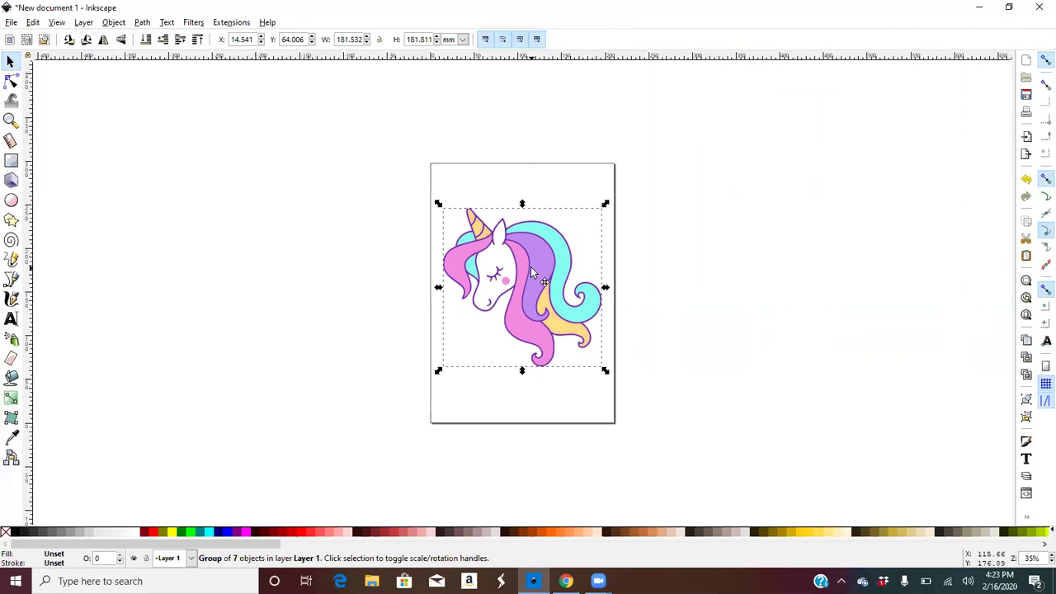
# - Move the traced unicorn to the right of the page and the original bitmap to its left, shrinking the bitmap to about 116 × 154 mm
pyautogui.moveTo(532, 266)
pyautogui.mouseDown()
pyautogui.moveTo(634, 253)
pyautogui.moveTo(836, 181)
pyautogui.mouseUp()
pyautogui.moveTo(570, 284); pyautogui.dragTo(213, 201)
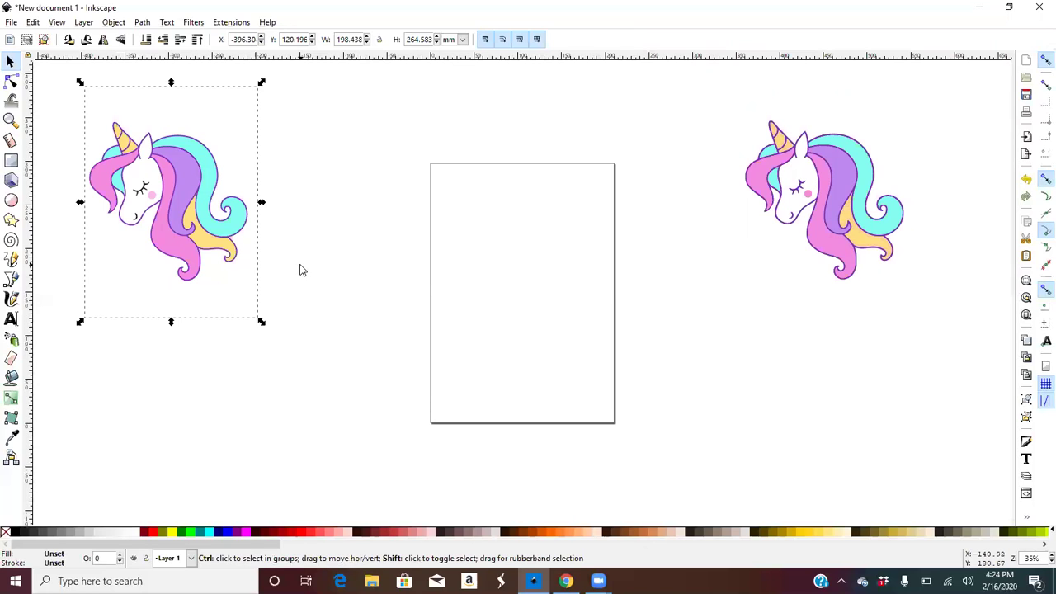
pyautogui.moveTo(262, 321)
pyautogui.mouseDown()
pyautogui.moveTo(231, 264)
pyautogui.moveTo(234, 279)
pyautogui.mouseUp()
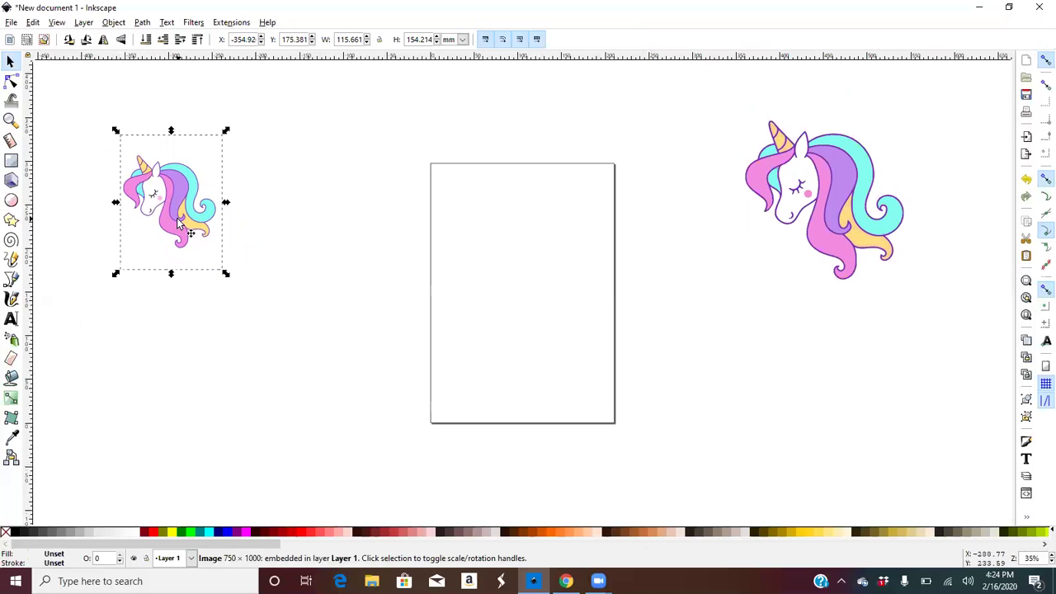
# - Move the traced unicorn group back onto the upper part of the page and deselect it
pyautogui.click(826, 152)
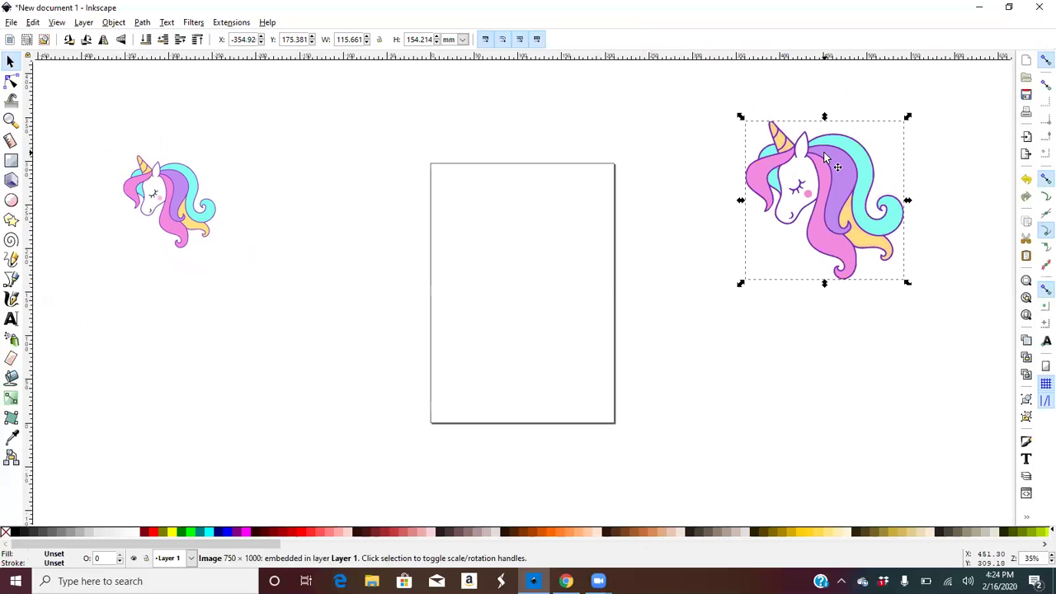
pyautogui.moveTo(819, 157); pyautogui.dragTo(514, 217)
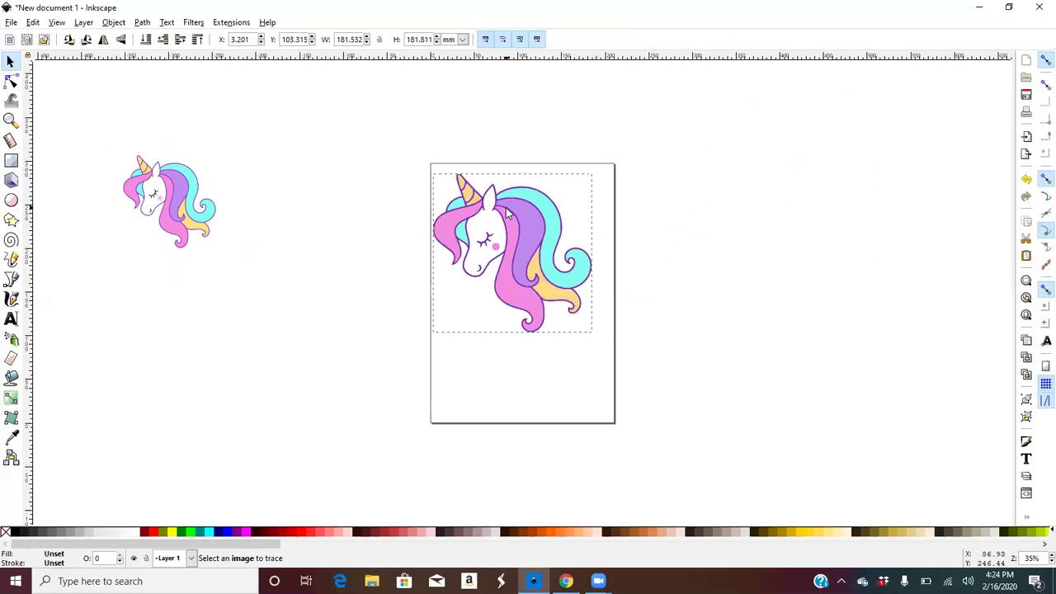
pyautogui.click(383, 236)
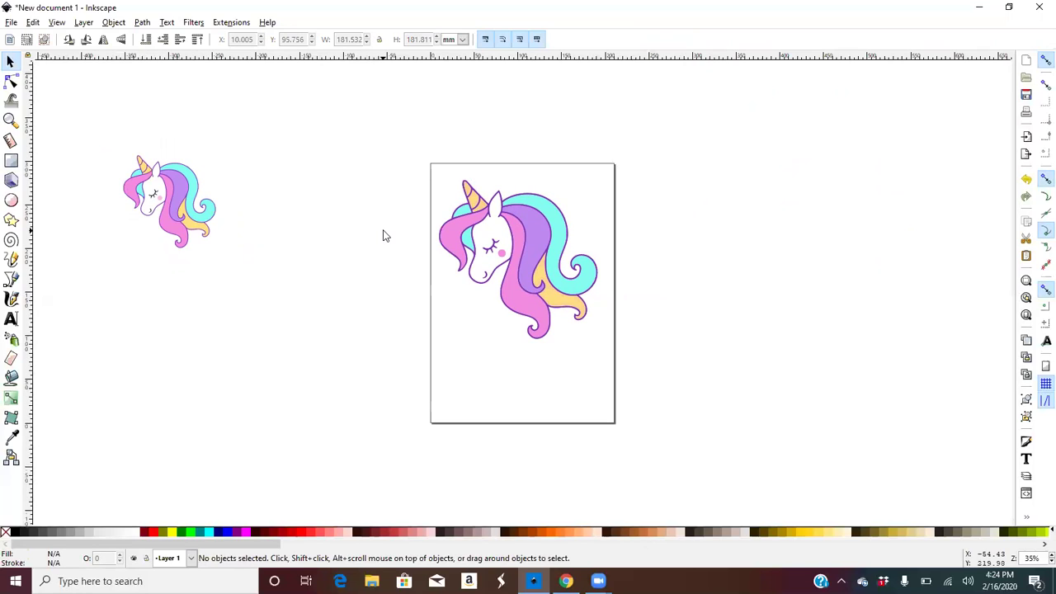
pyautogui.press('+')
pyautogui.press('+')
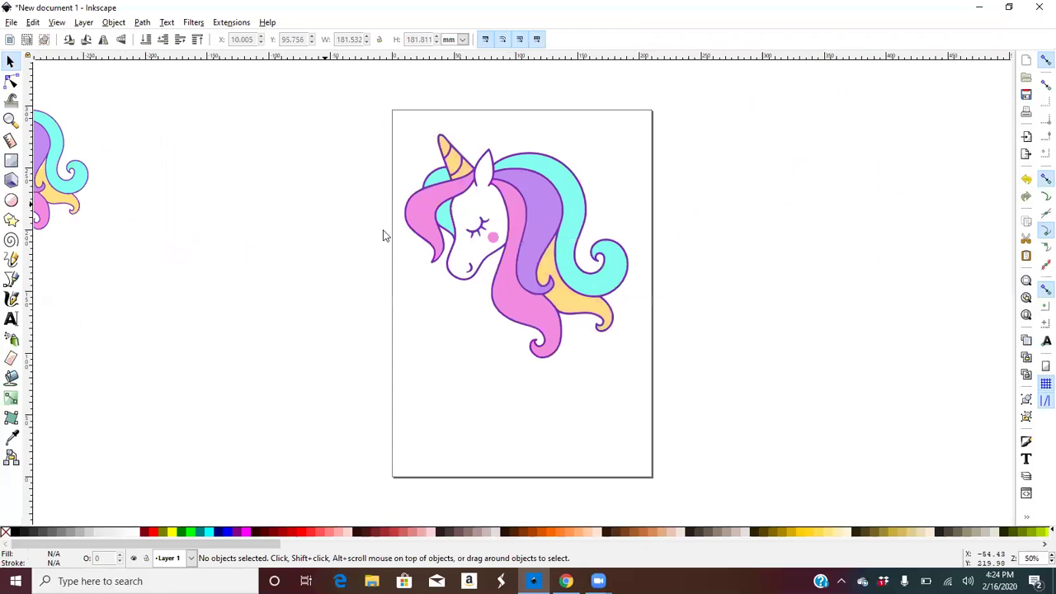
pyautogui.press('-')
pyautogui.press('-')
pyautogui.press('+')
pyautogui.press('-')
pyautogui.press('-')
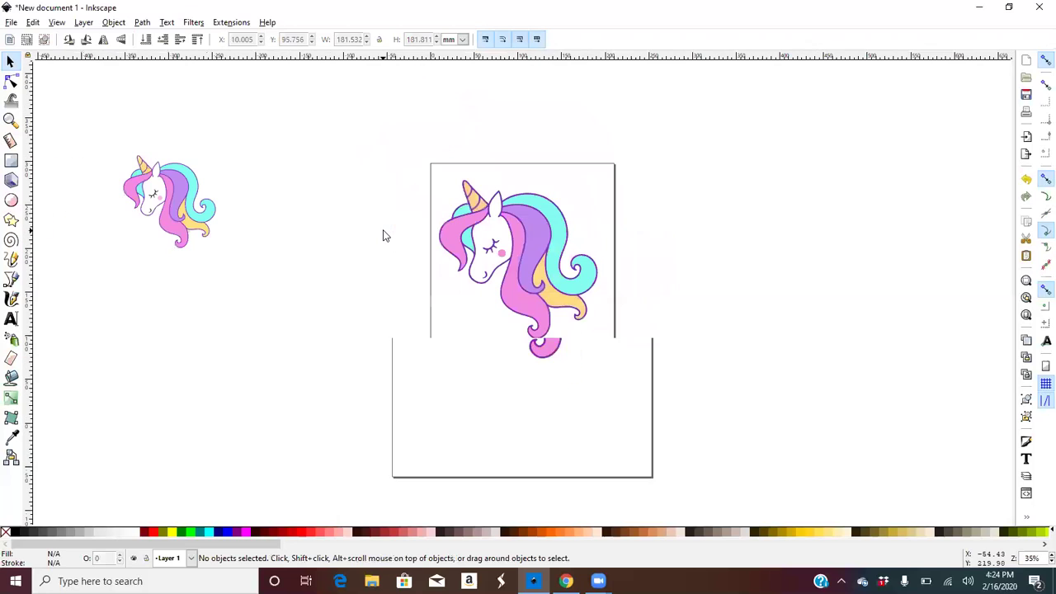
# - Ungroup the traced unicorn on the page into separate colour layers and clear the selection
pyautogui.click(511, 237)
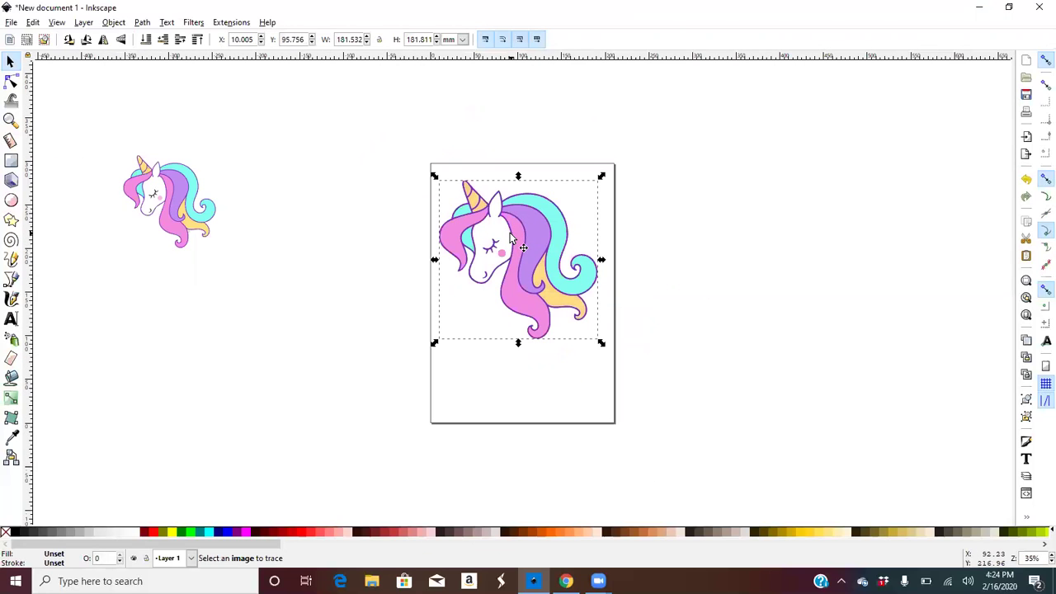
pyautogui.click(114, 22)
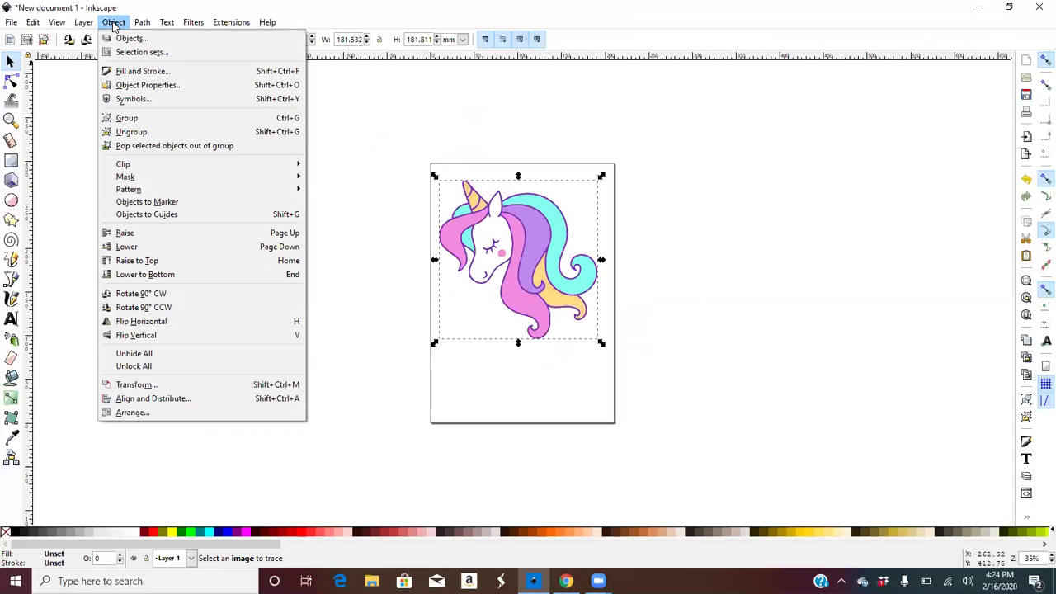
pyautogui.click(132, 135)
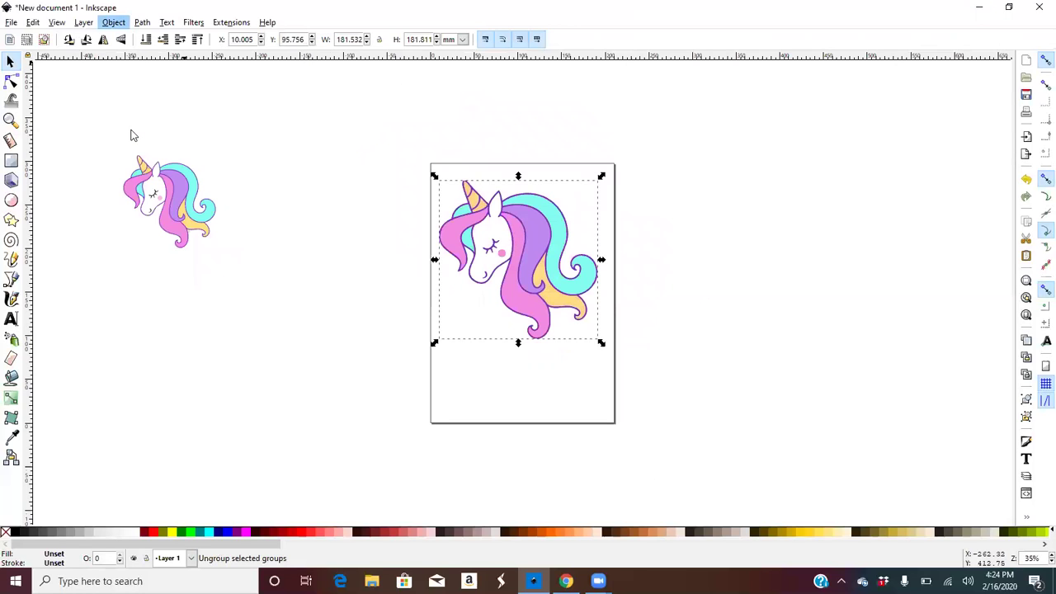
pyautogui.click(383, 259)
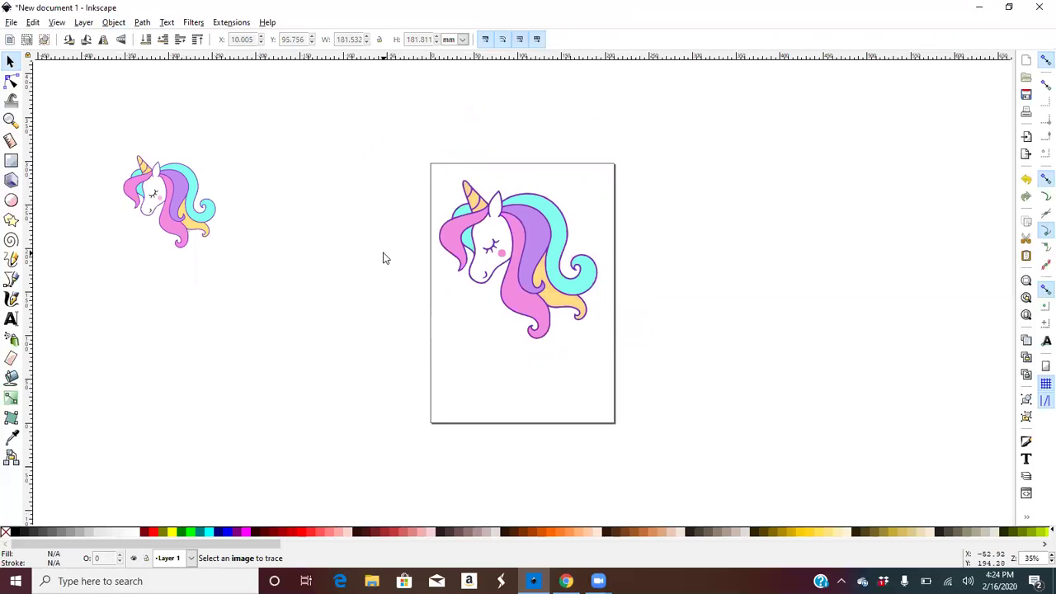
# - Pull the dark purple outline layer off to the left of the page and the lighter purple outline layer to its right
pyautogui.click(520, 244)
pyautogui.moveTo(520, 244); pyautogui.dragTo(315, 165)
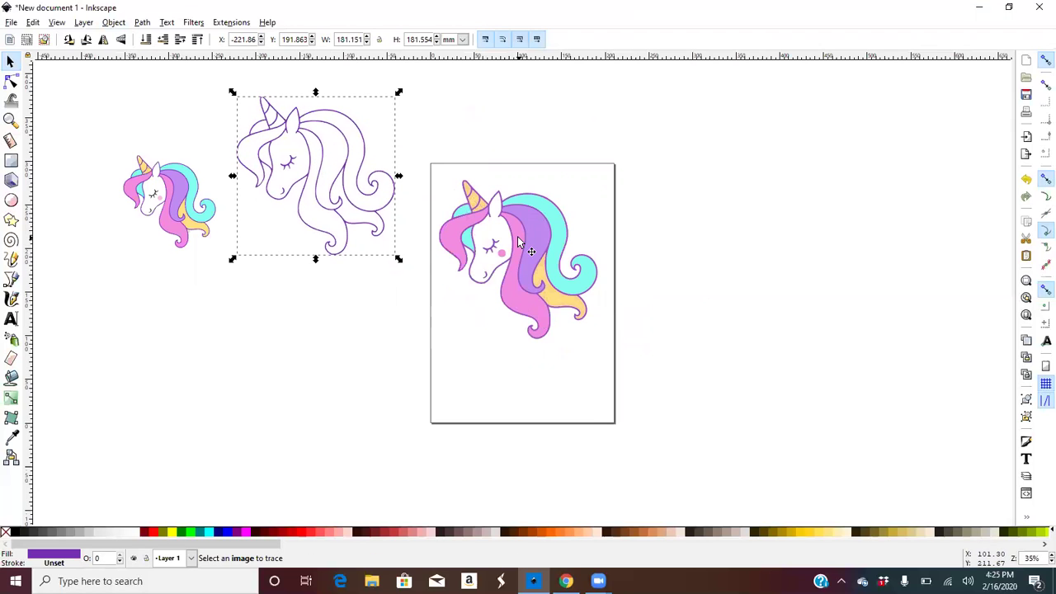
pyautogui.moveTo(578, 238); pyautogui.dragTo(729, 157)
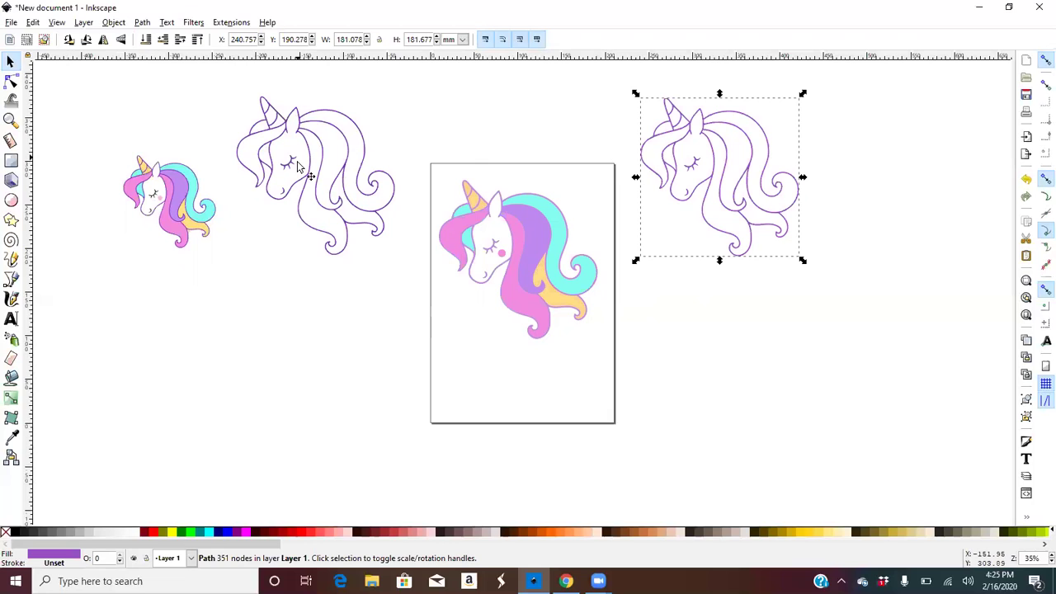
# - Move the dark purple outline down beside the coloured unicorn on the page and dismiss the Facebook notification
pyautogui.press('+')
pyautogui.press('+')
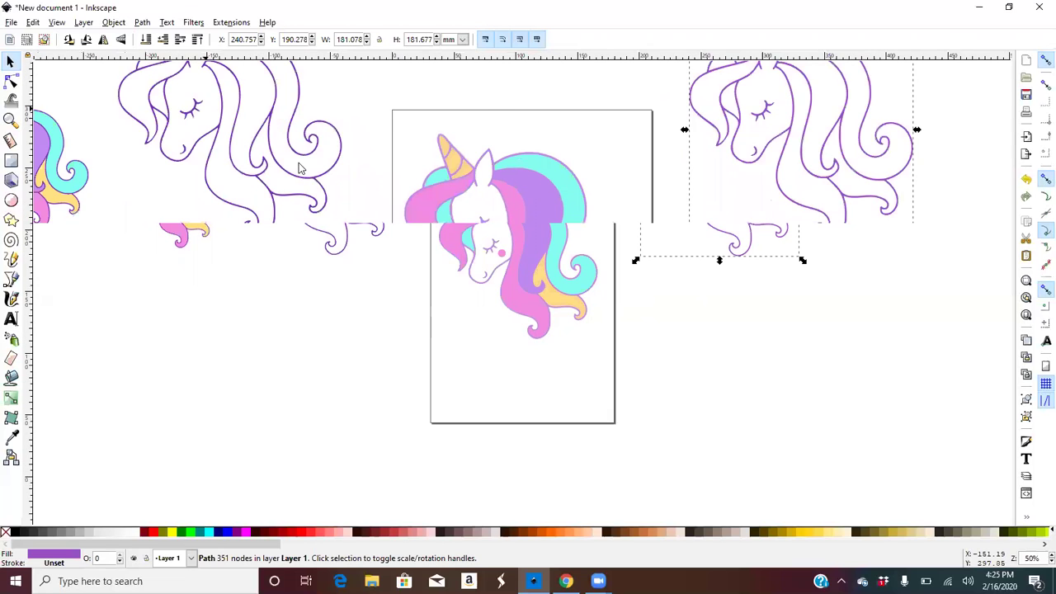
pyautogui.moveTo(217, 205); pyautogui.dragTo(290, 328)
pyautogui.click(190, 124)
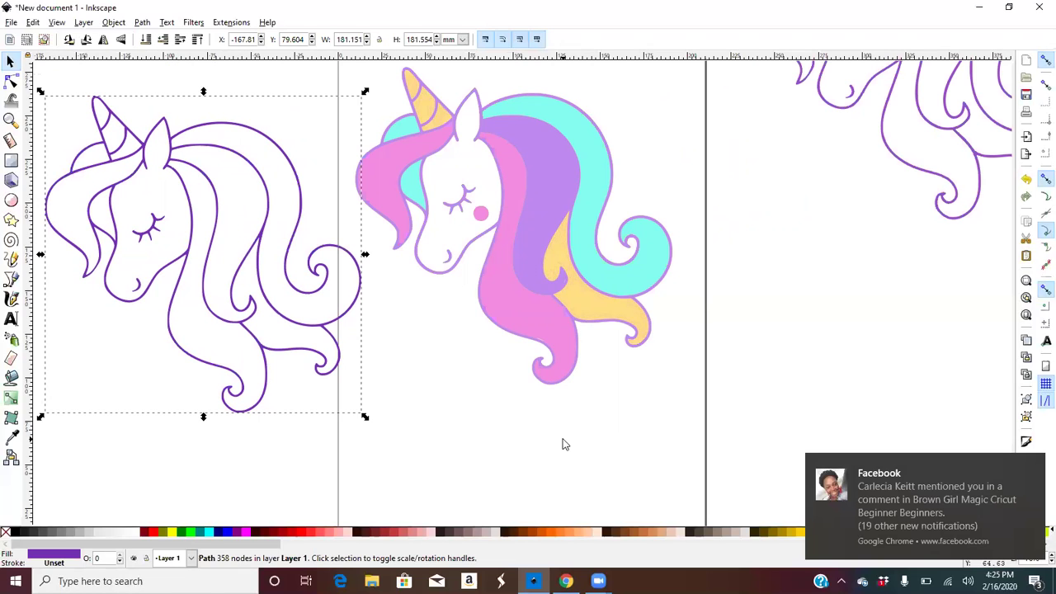
pyautogui.click(1032, 468)
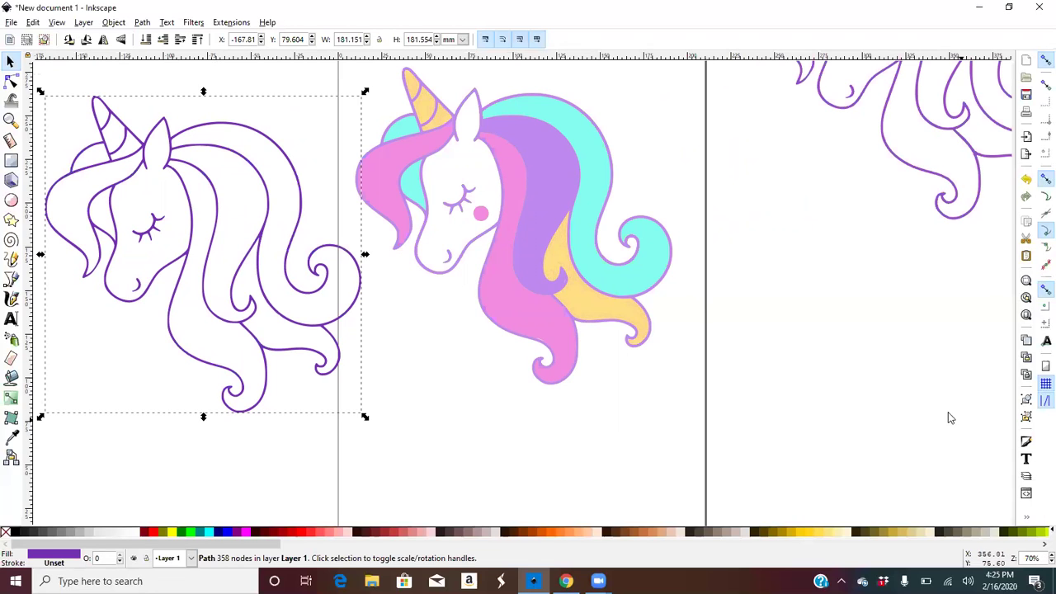
# - Pull the light purple layer with the filled mane section and the yellow layer beneath it off the coloured unicorn and delete them
pyautogui.press('-')
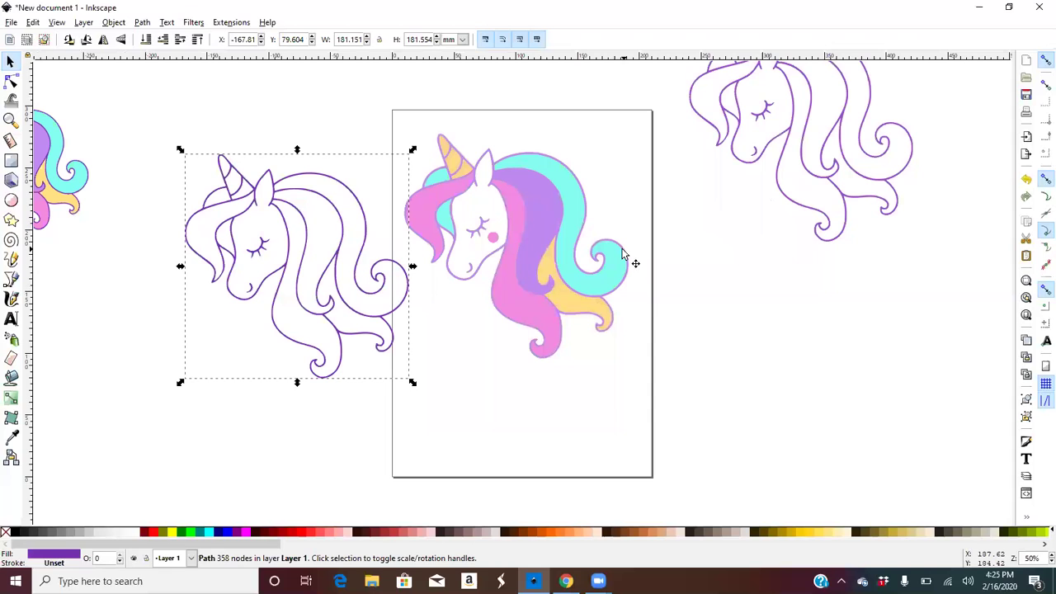
pyautogui.moveTo(518, 212); pyautogui.dragTo(771, 339)
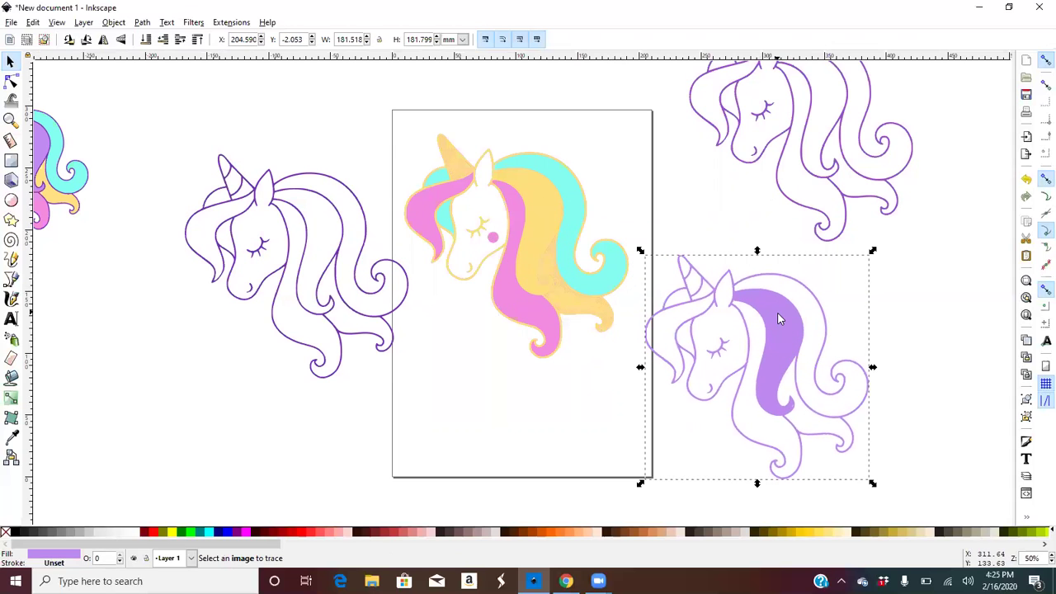
pyautogui.press('Delete')
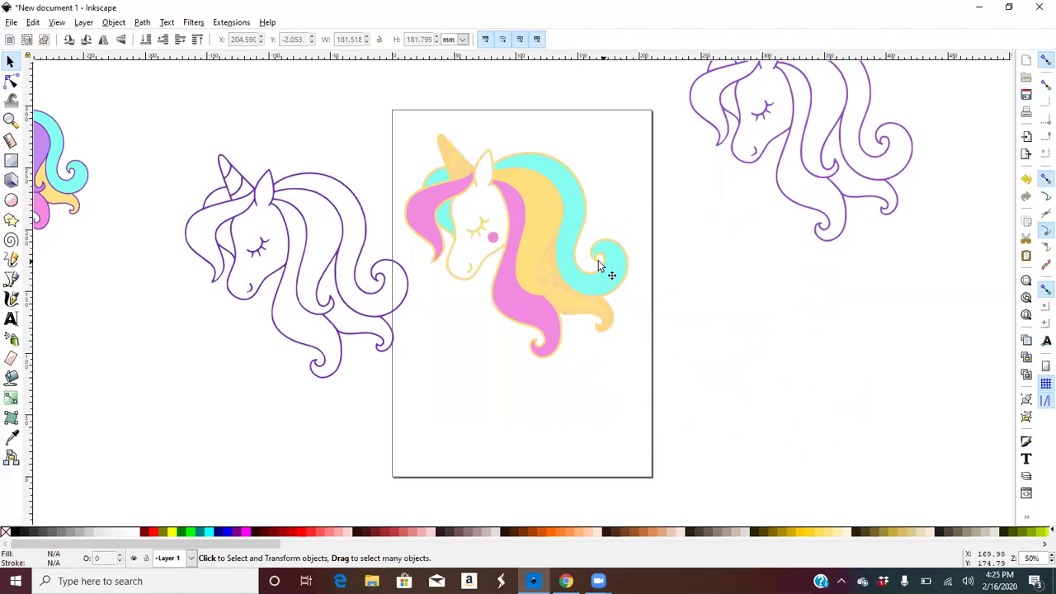
pyautogui.moveTo(605, 274); pyautogui.dragTo(768, 388)
pyautogui.press('Escape')
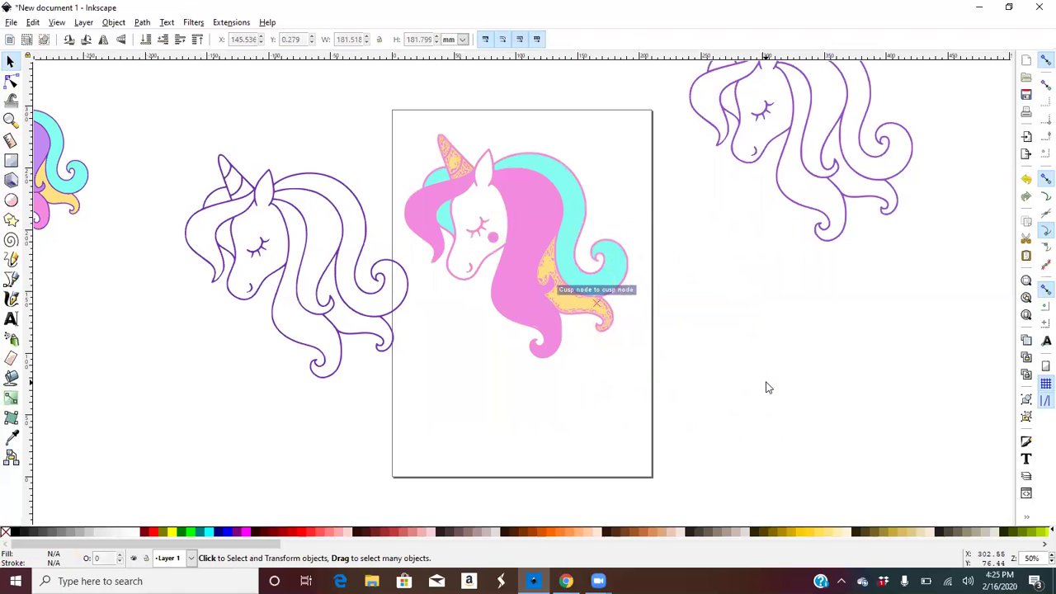
# - Pull the remaining pink, yellow and turquoise layers off the coloured unicorn and delete them, leaving only the two purple outlines
pyautogui.moveTo(510, 238); pyautogui.dragTo(678, 374)
pyautogui.press('Delete')
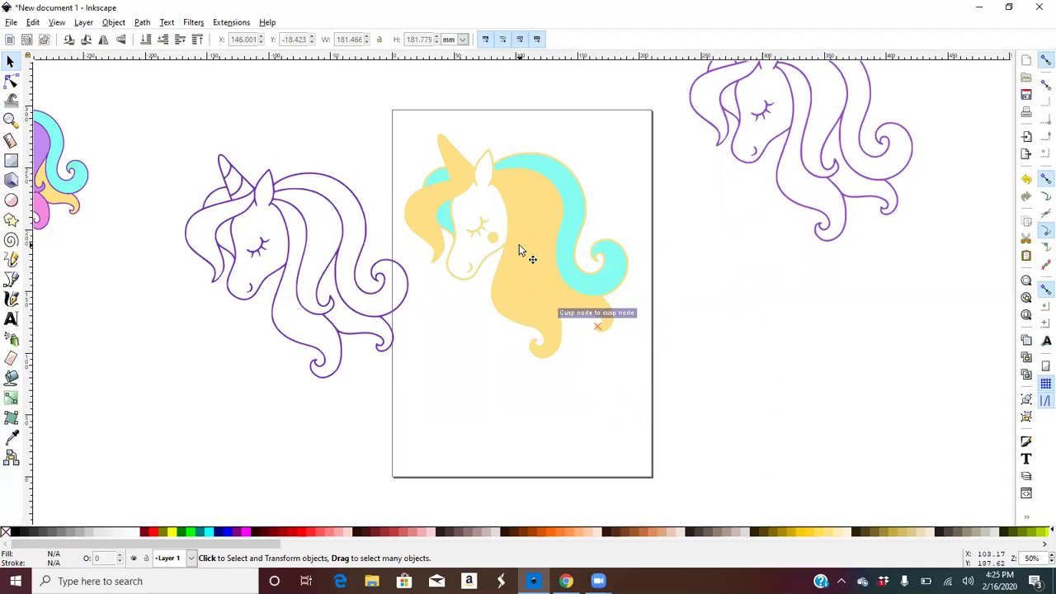
pyautogui.moveTo(519, 244); pyautogui.dragTo(676, 352)
pyautogui.press('Delete')
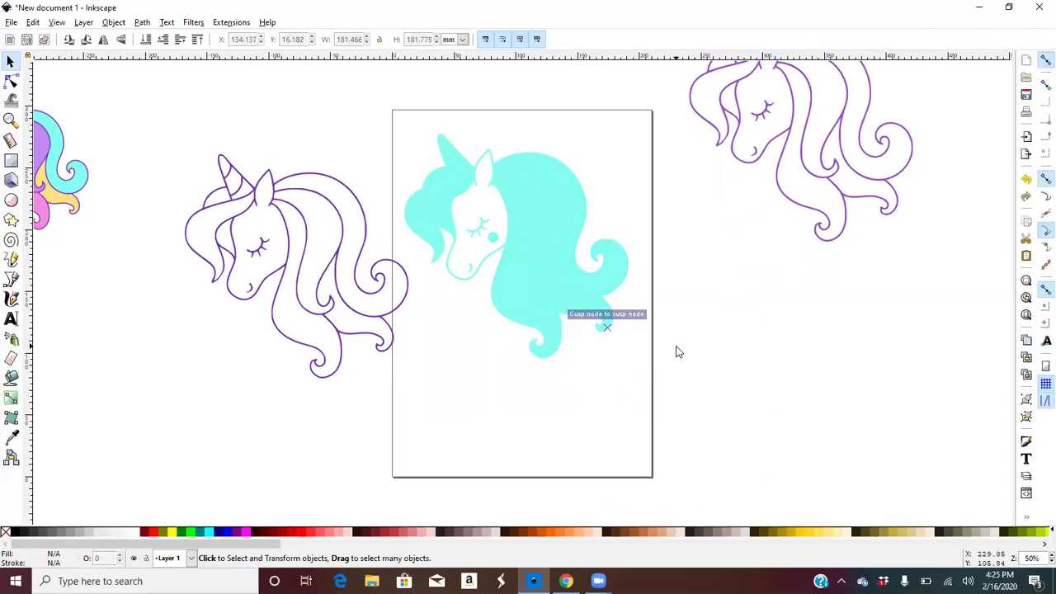
pyautogui.moveTo(540, 261); pyautogui.dragTo(605, 328)
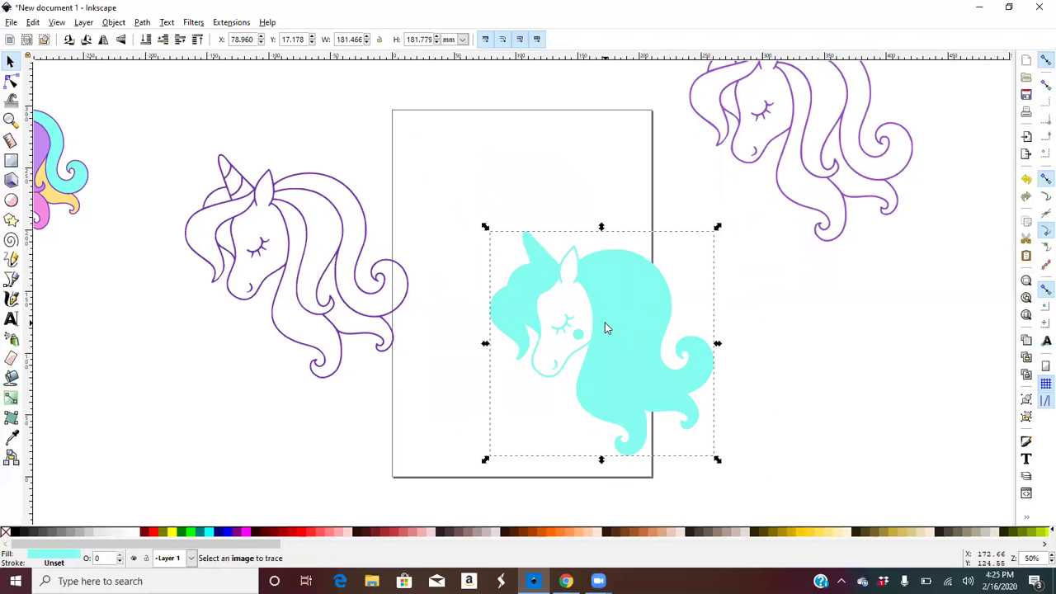
pyautogui.press('Delete')
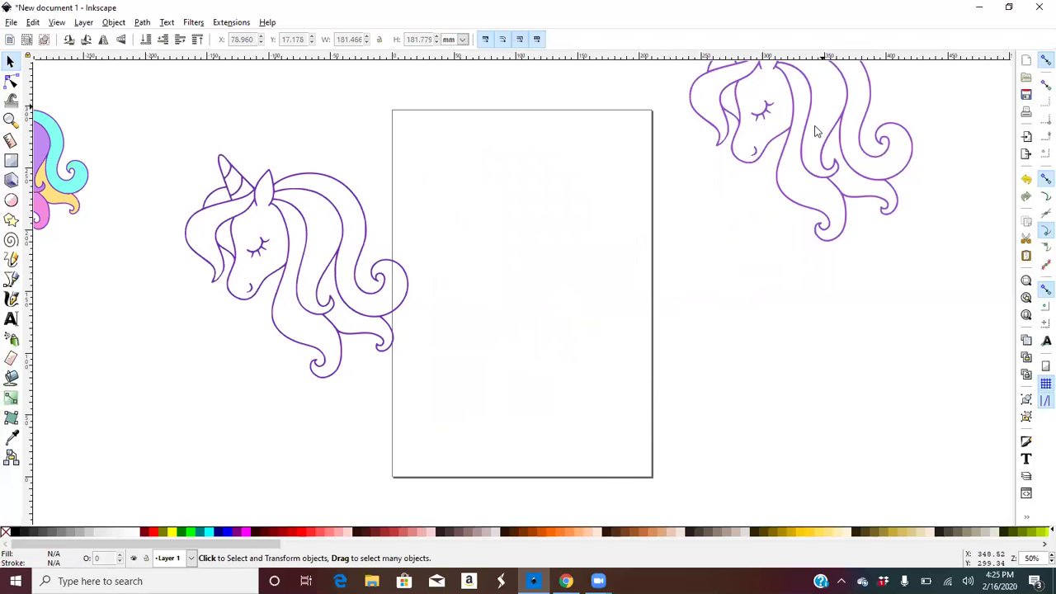
# - Move the lighter purple unicorn outline down over the page's right edge and compare its lines with the dark purple outline
pyautogui.moveTo(815, 107); pyautogui.dragTo(690, 211)
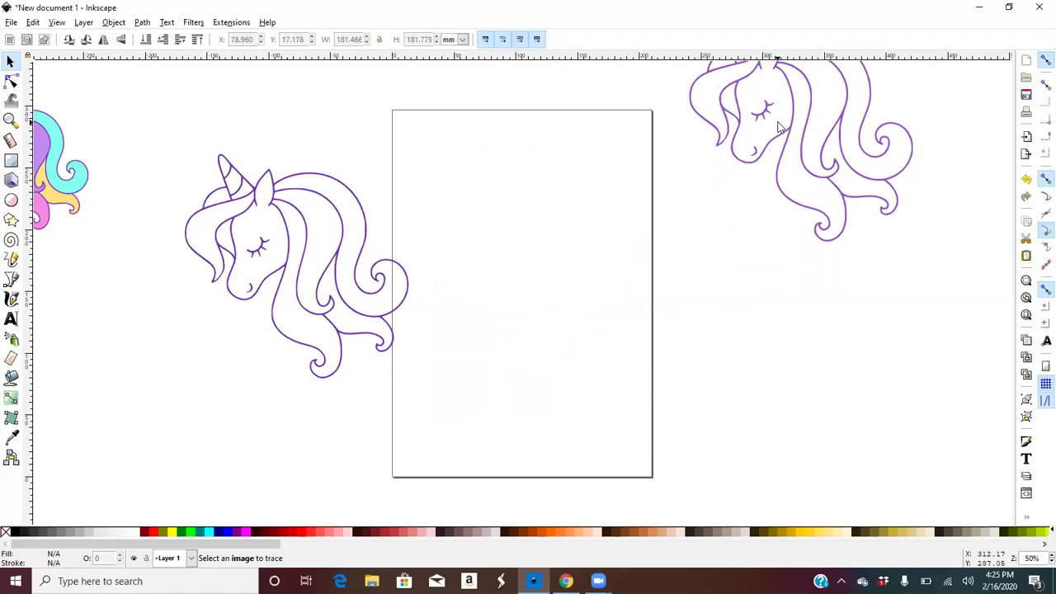
pyautogui.click(809, 133)
pyautogui.moveTo(809, 133); pyautogui.dragTo(673, 261)
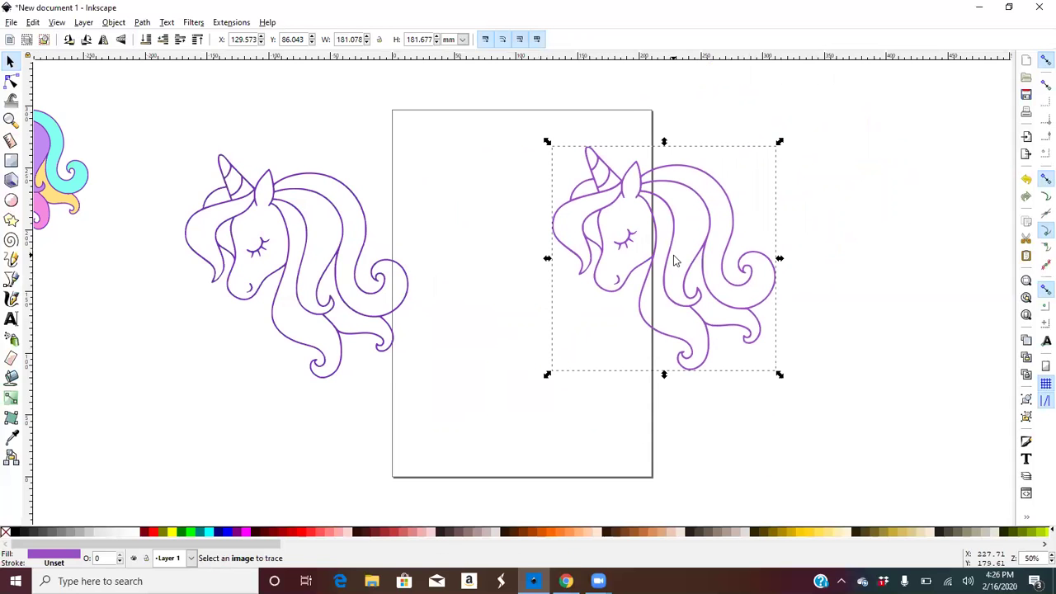
pyautogui.press('+')
pyautogui.press('+')
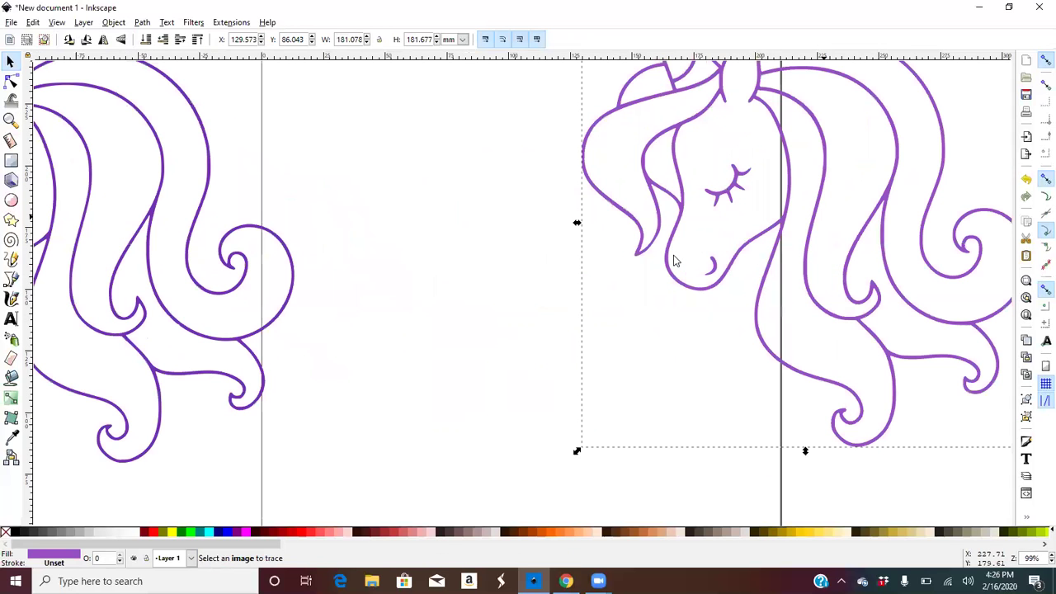
pyautogui.press('-')
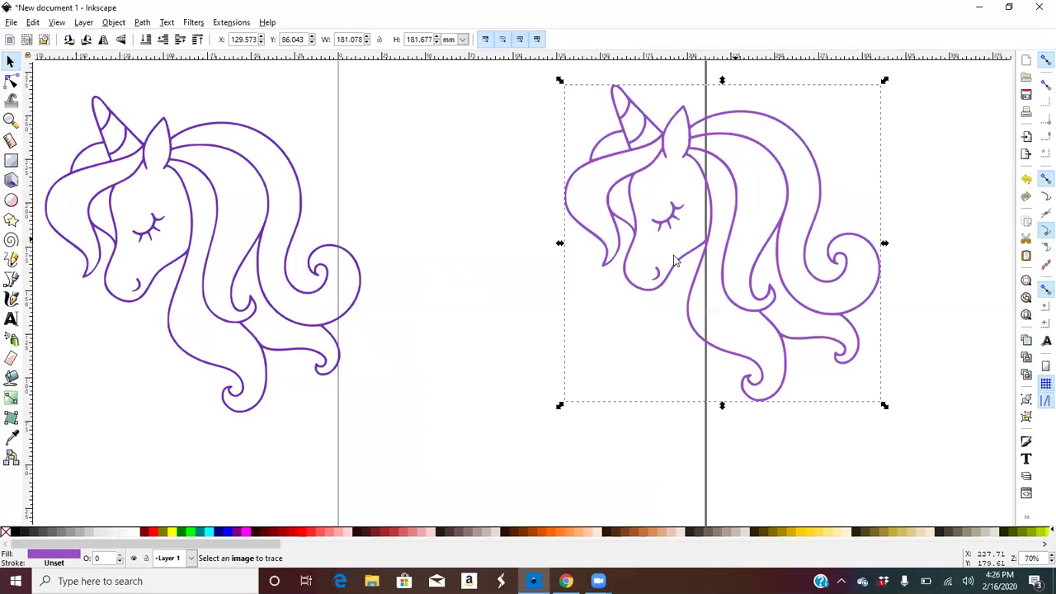
pyautogui.press('-')
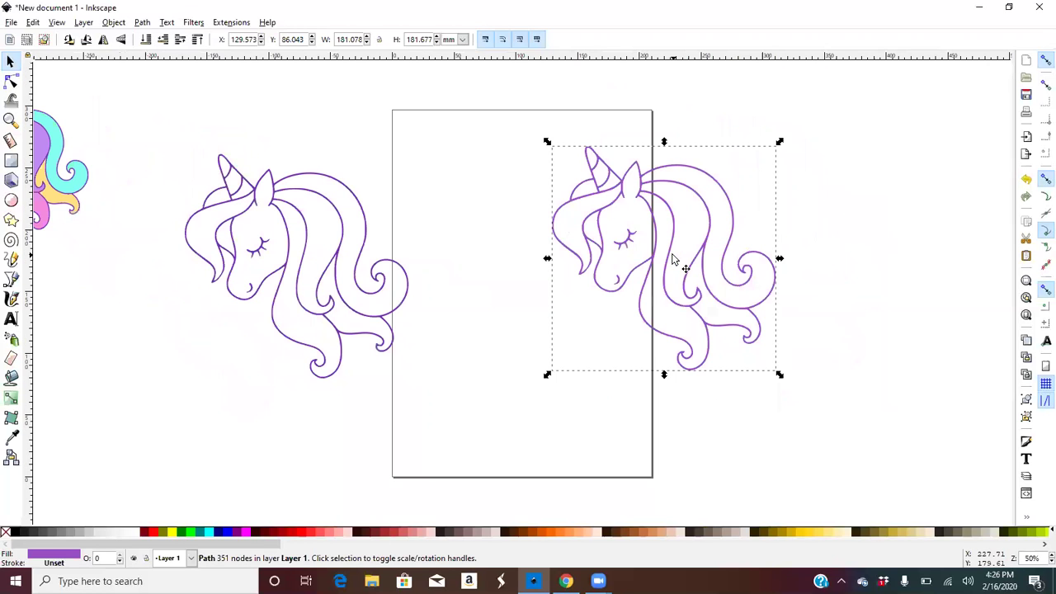
# - Delete the dark purple unicorn outline beside the page, keeping the lighter purple one
pyautogui.click(284, 238)
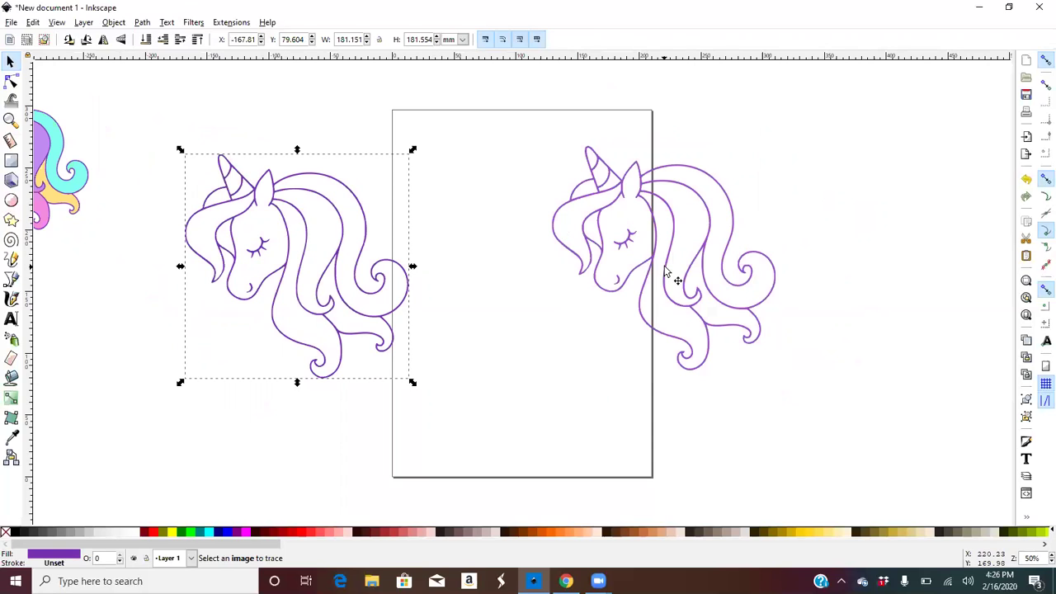
pyautogui.press('Escape')
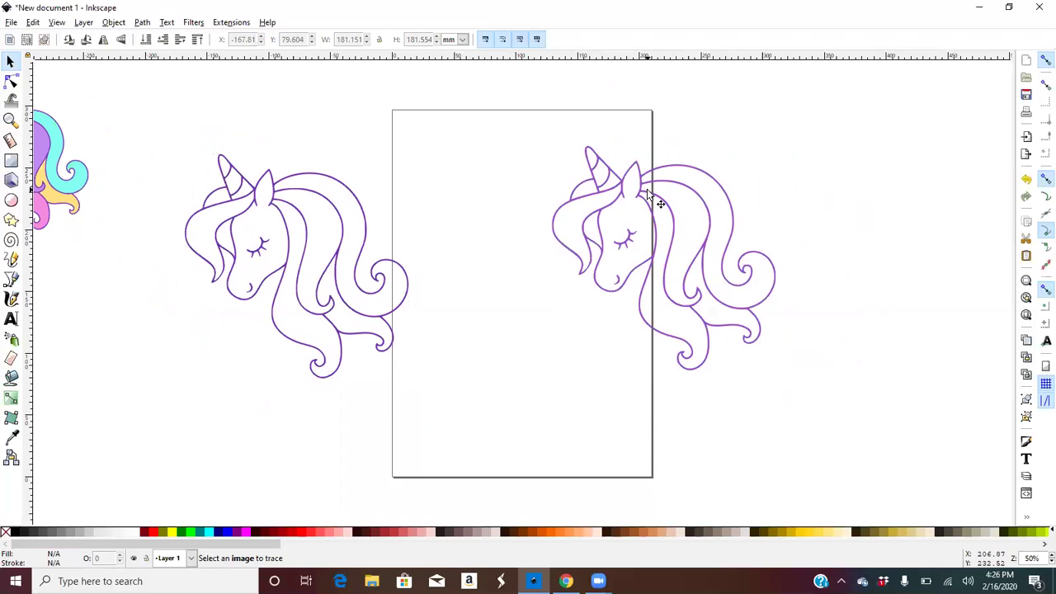
pyautogui.click(304, 218)
pyautogui.press('Delete')
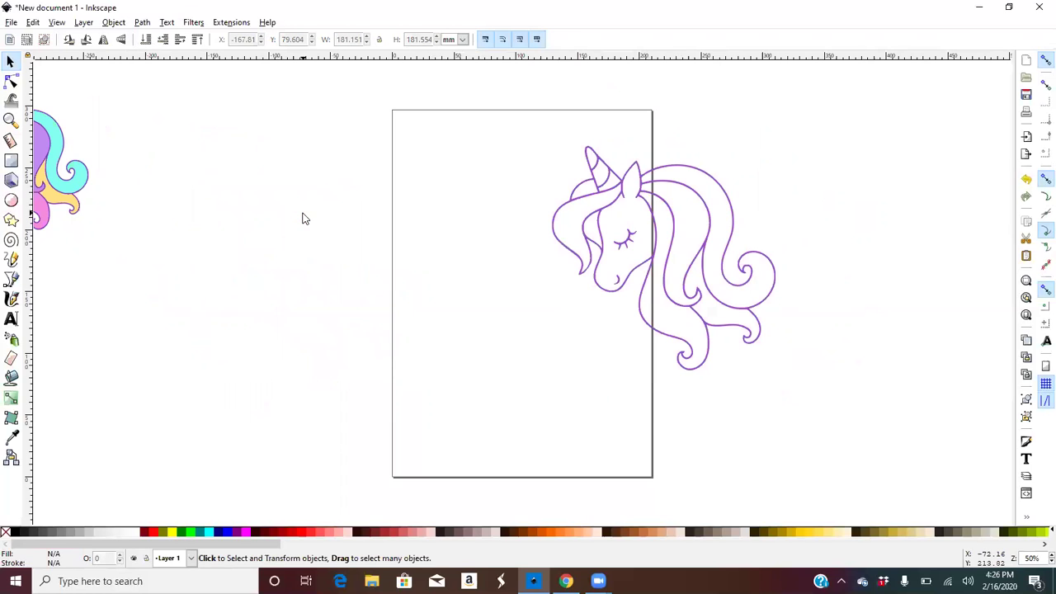
# - Move the remaining purple unicorn outline onto the upper part of the page
pyautogui.click(649, 170)
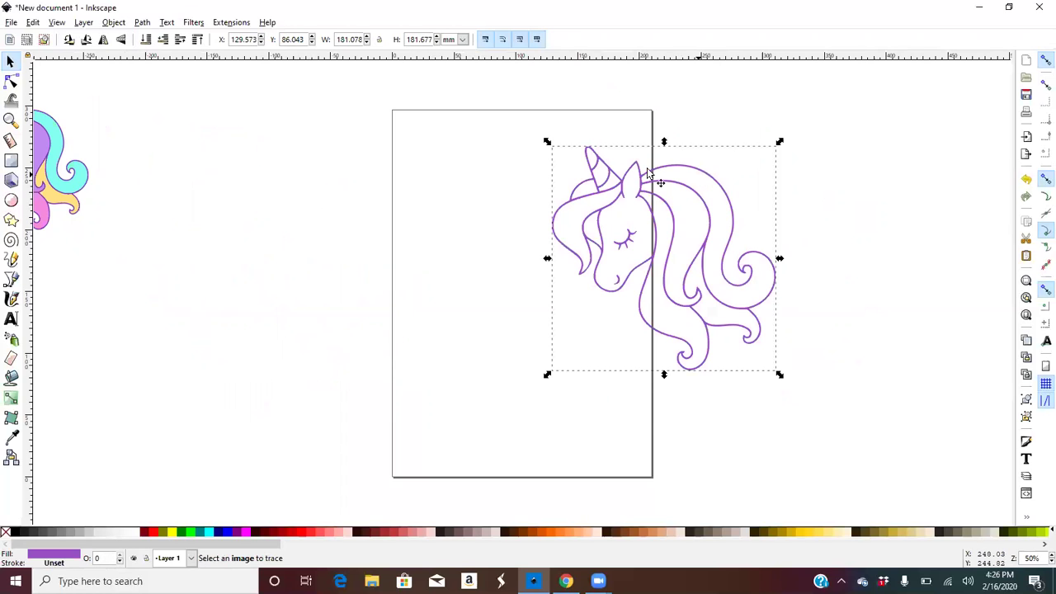
pyautogui.press('-')
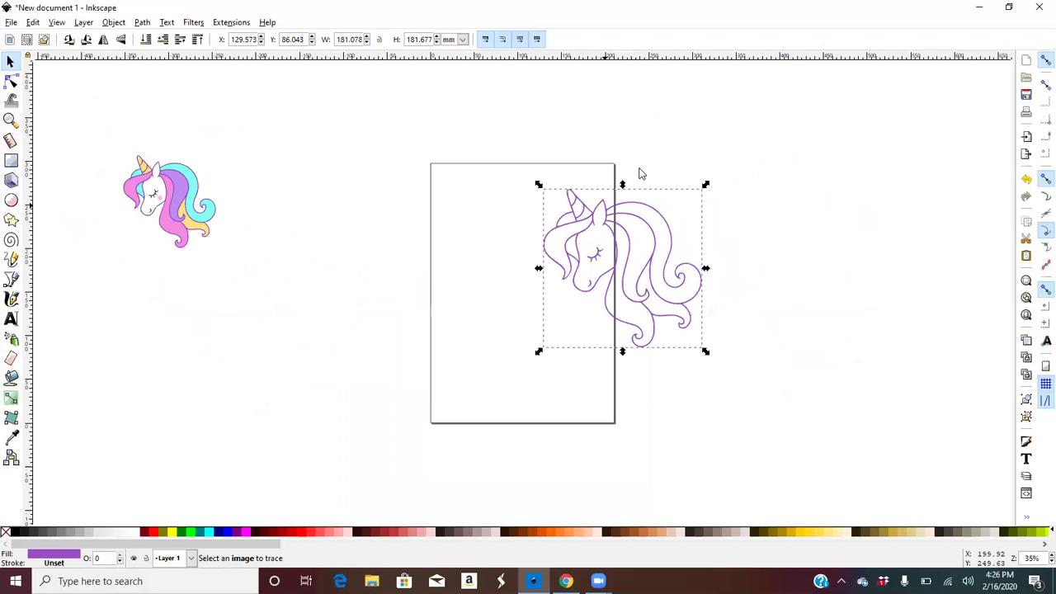
pyautogui.moveTo(575, 216); pyautogui.dragTo(470, 199)
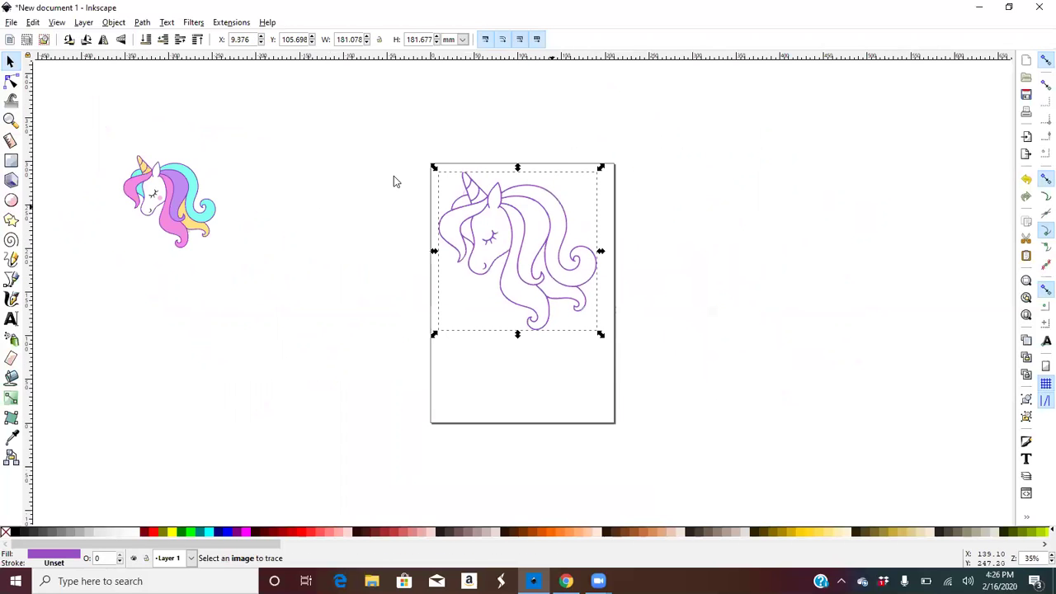
# - Place the original unicorn image just left of the page, lower the purple outline to sit beside it, and clear the selection
pyautogui.press('+')
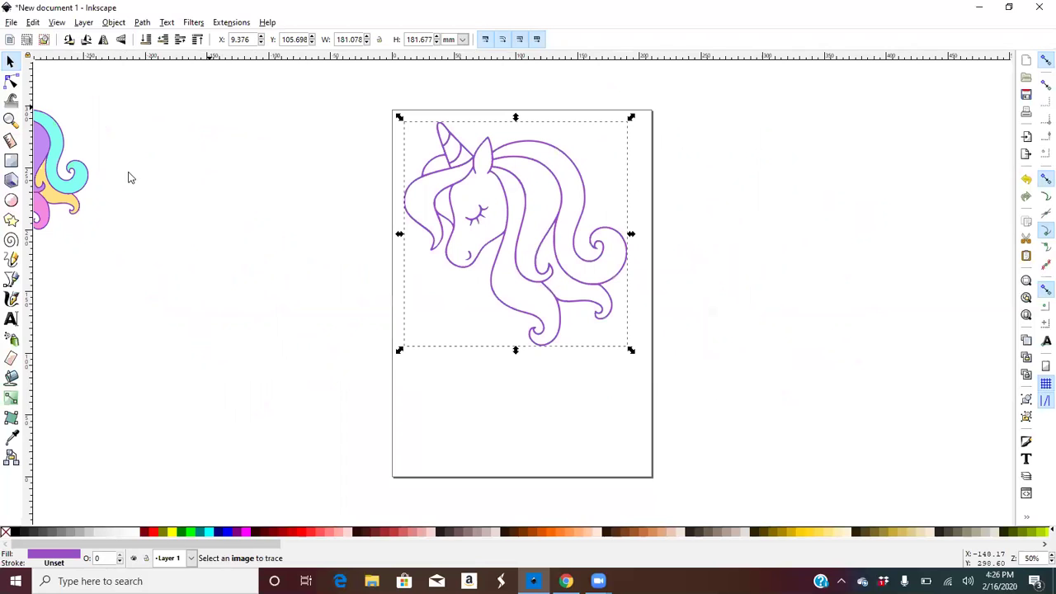
pyautogui.click(209, 219)
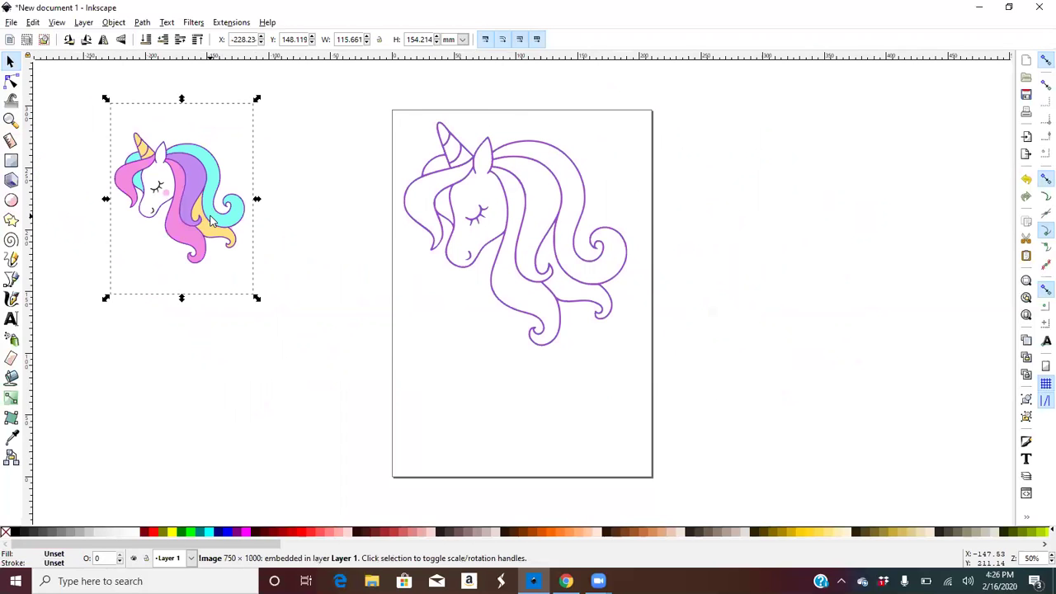
pyautogui.press('+')
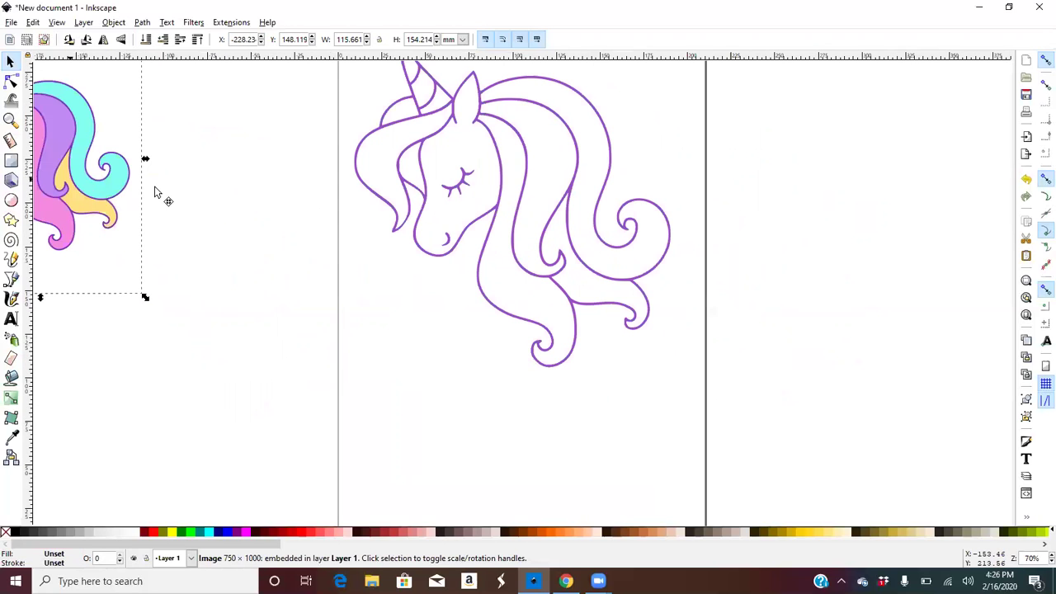
pyautogui.moveTo(154, 186); pyautogui.dragTo(224, 239)
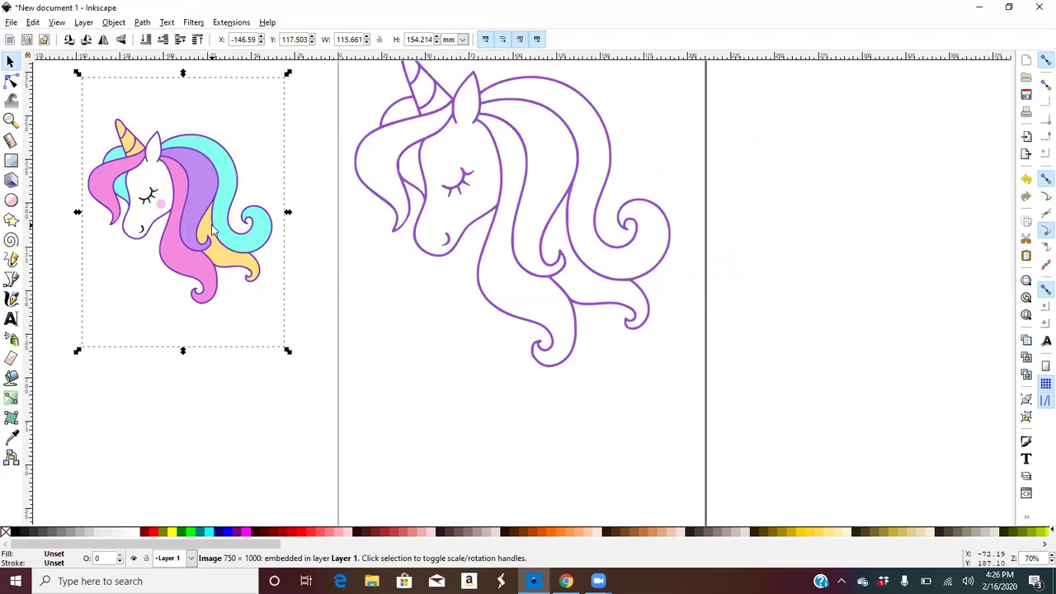
pyautogui.click(165, 389)
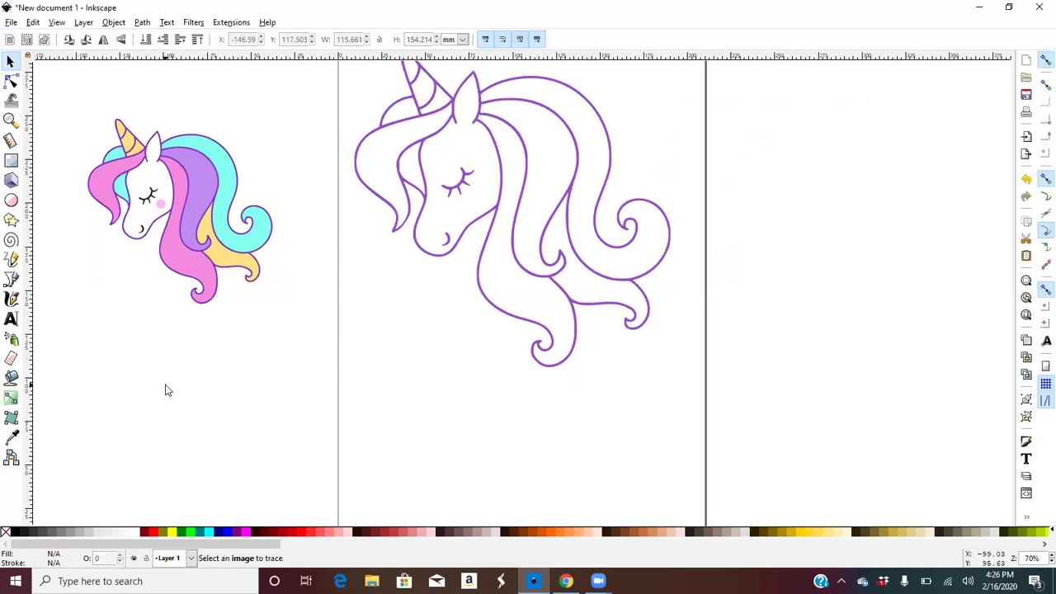
pyautogui.moveTo(430, 252); pyautogui.dragTo(431, 310)
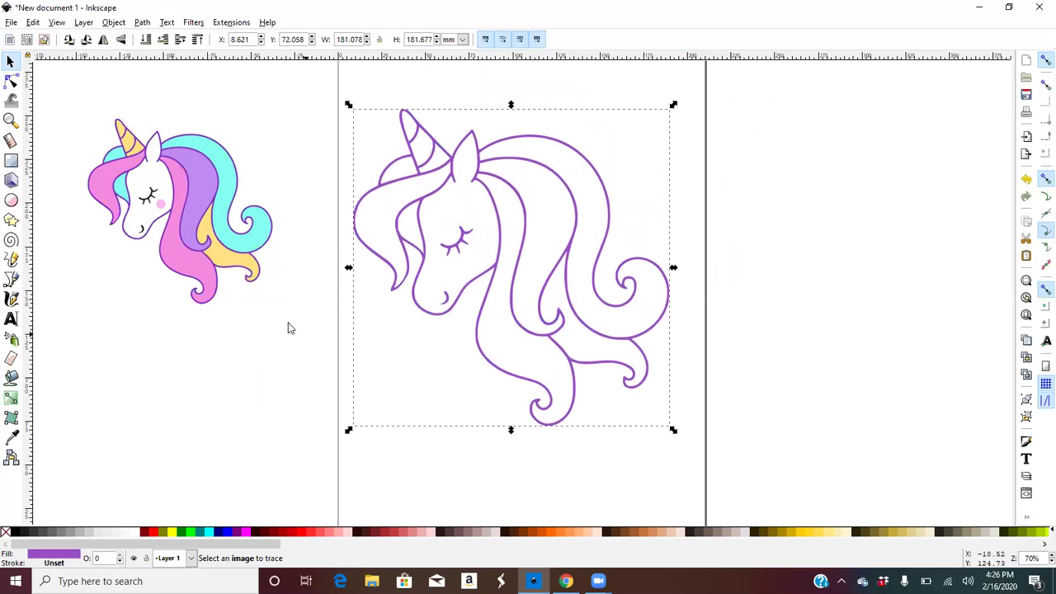
pyautogui.click(156, 363)
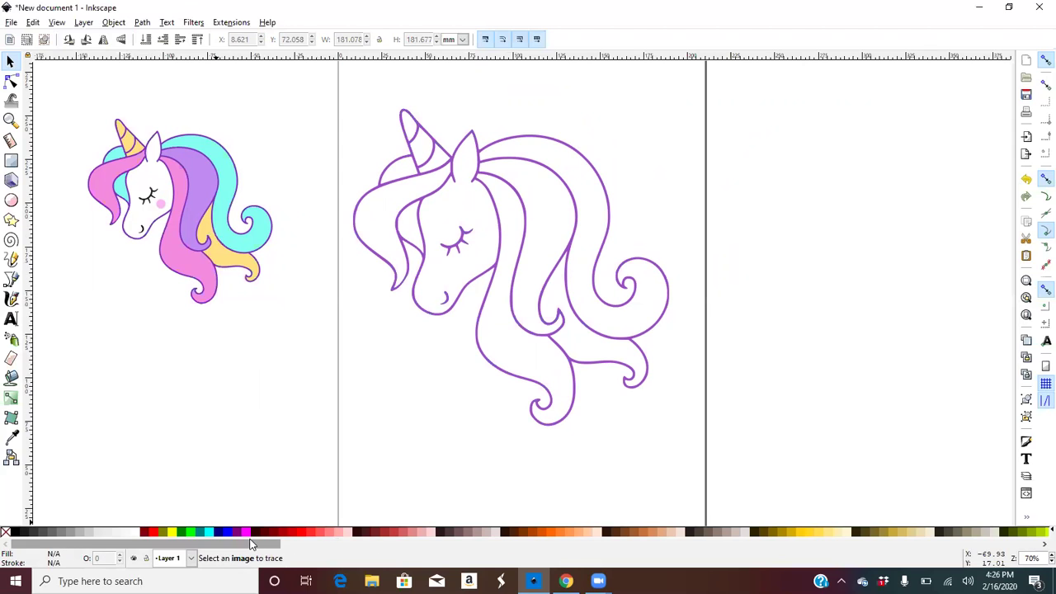
# - Bucket-fill the outline's forelock and the wide middle mane section with Fuchsia (#FF00FF)
pyautogui.moveTo(252, 545); pyautogui.dragTo(264, 522)
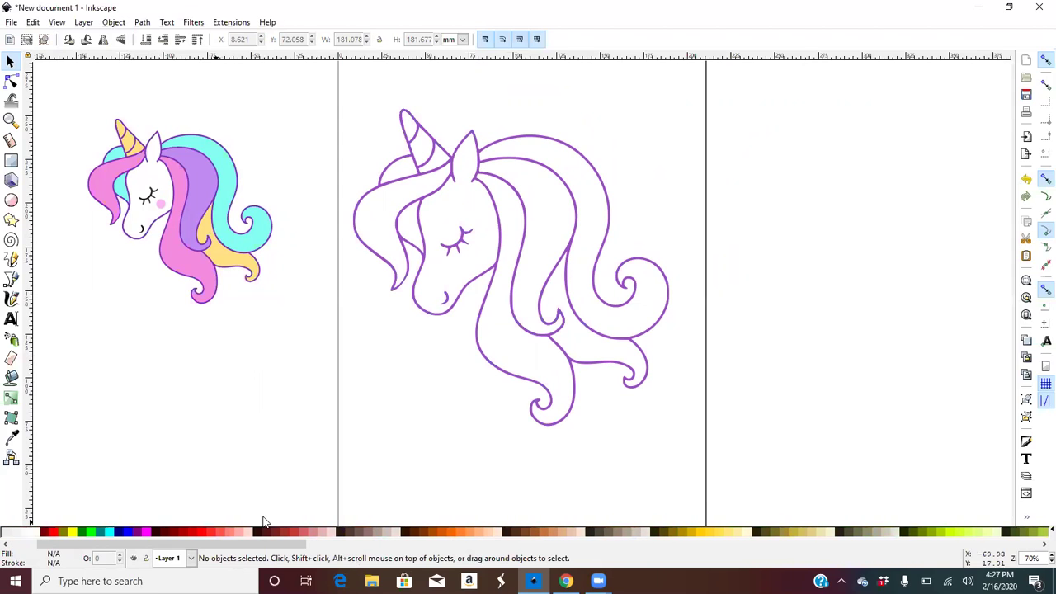
pyautogui.hotkey('shift', 'alt', 'b')
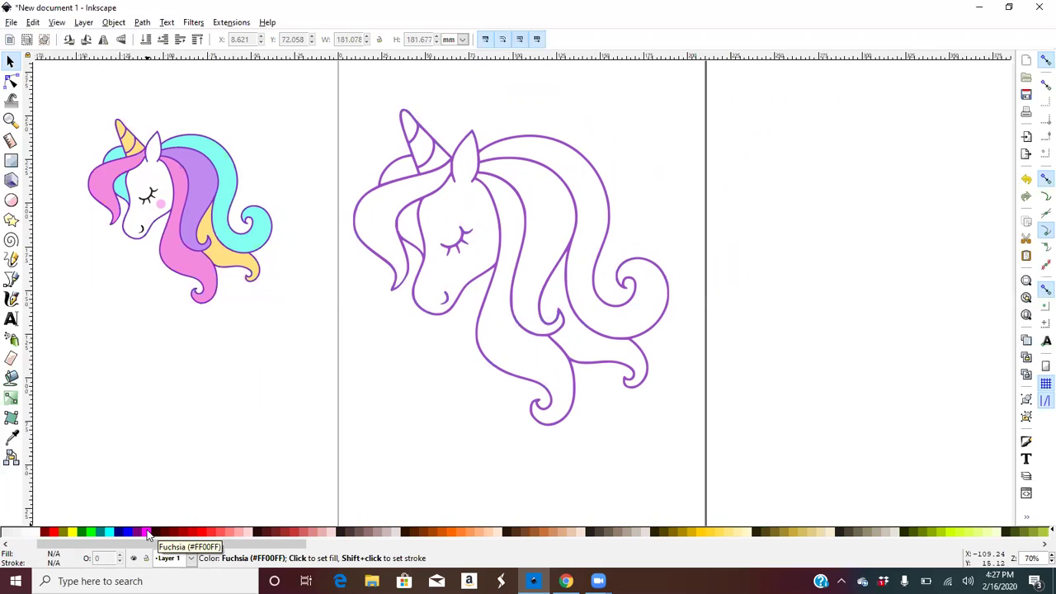
pyautogui.click(13, 379)
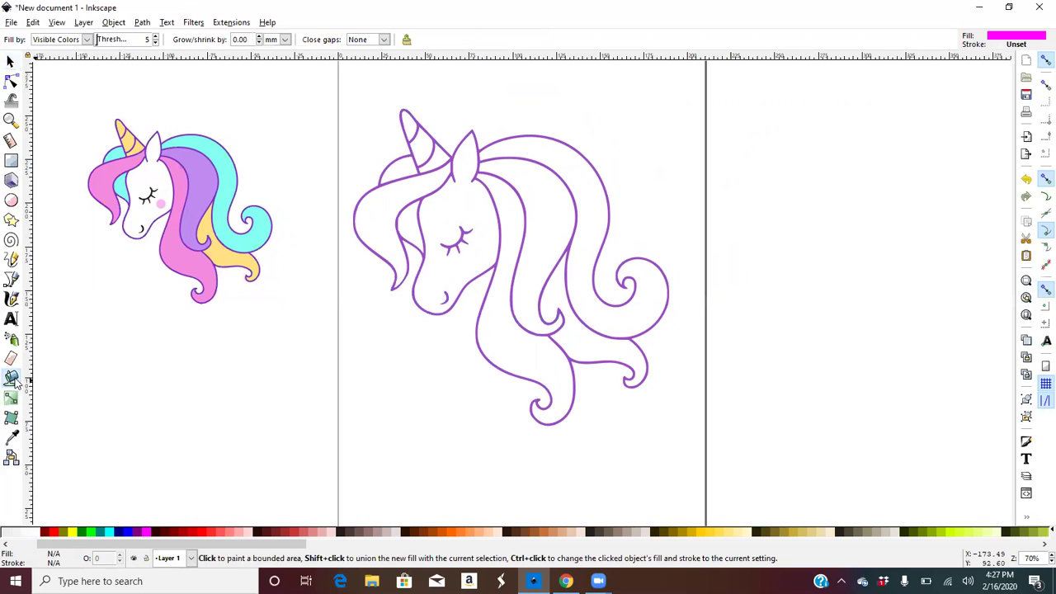
pyautogui.click(377, 210)
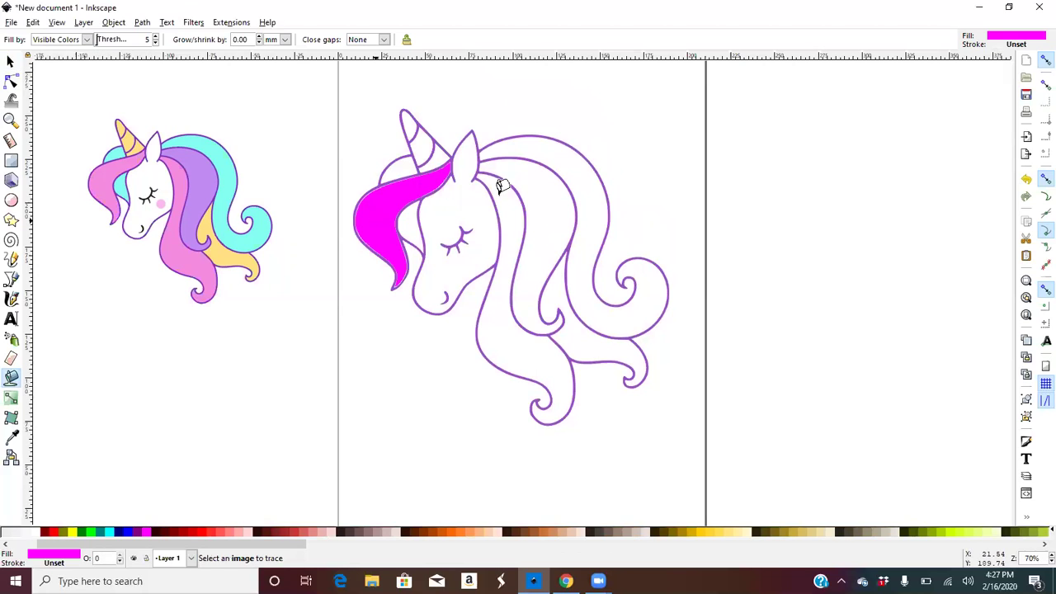
pyautogui.click(545, 185)
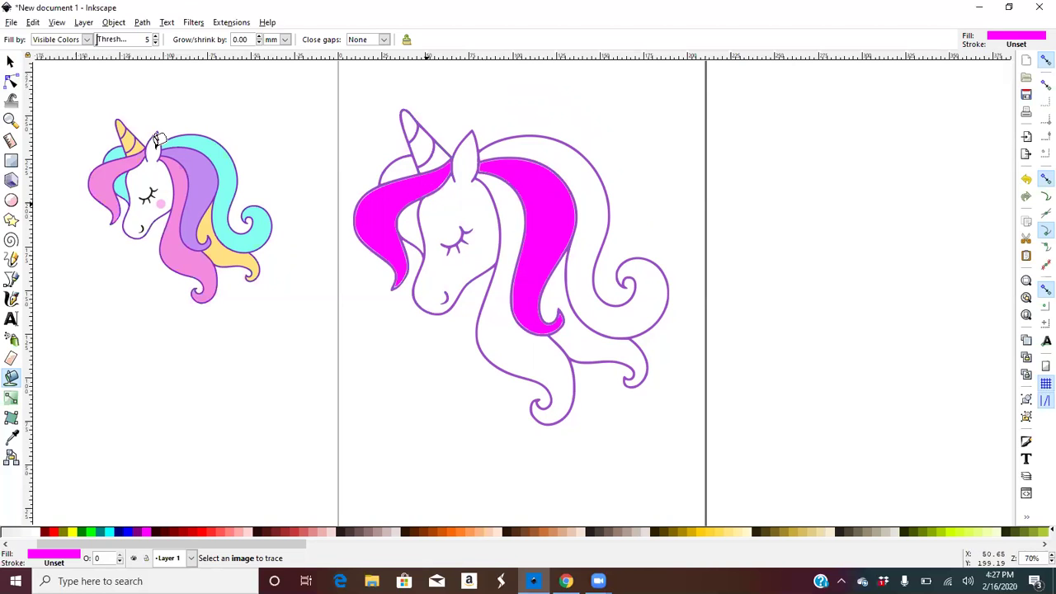
# - Clear the selection, set the fill colour to blue, and bucket-fill the long mane strand beside the unicorn's face
pyautogui.click(10, 61)
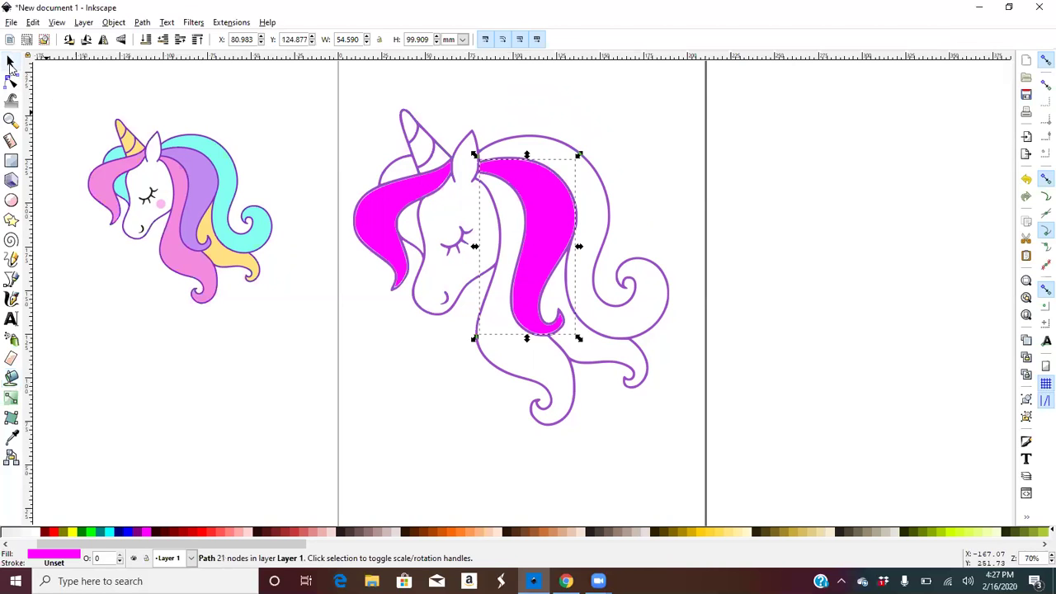
pyautogui.click(294, 170)
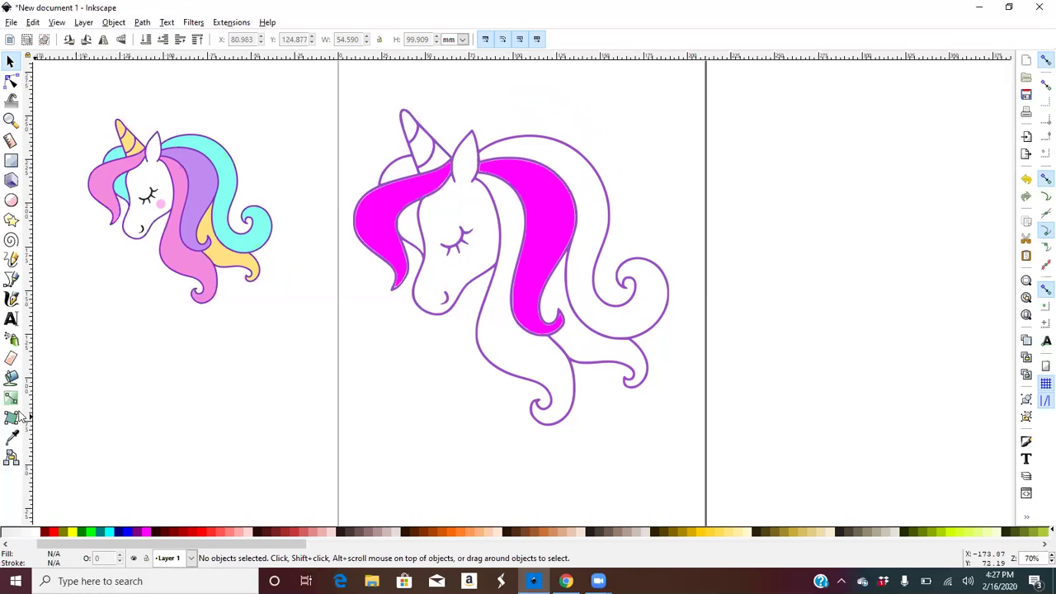
pyautogui.click(11, 380)
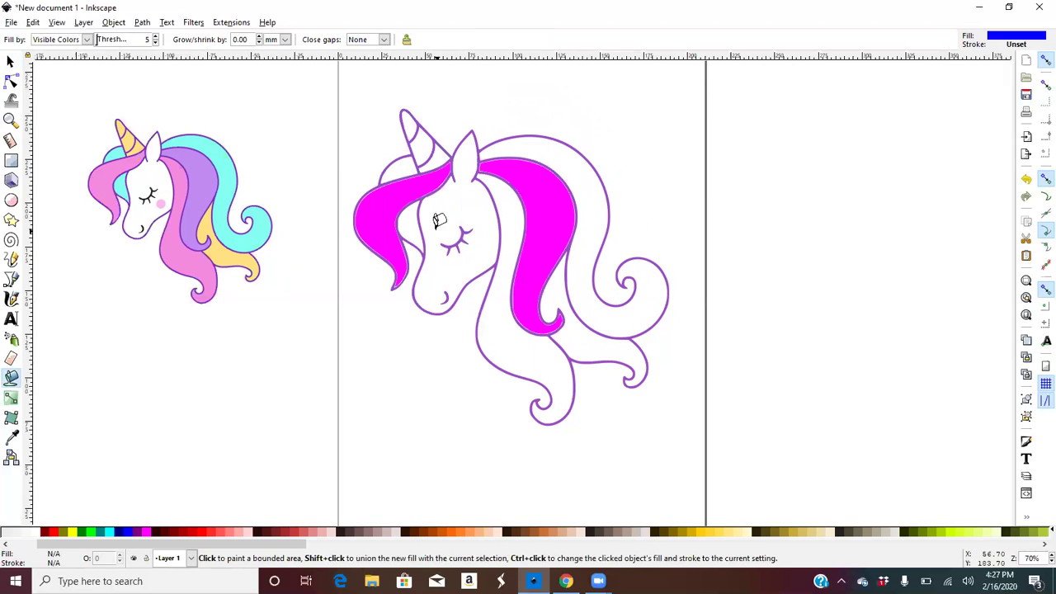
pyautogui.click(512, 211)
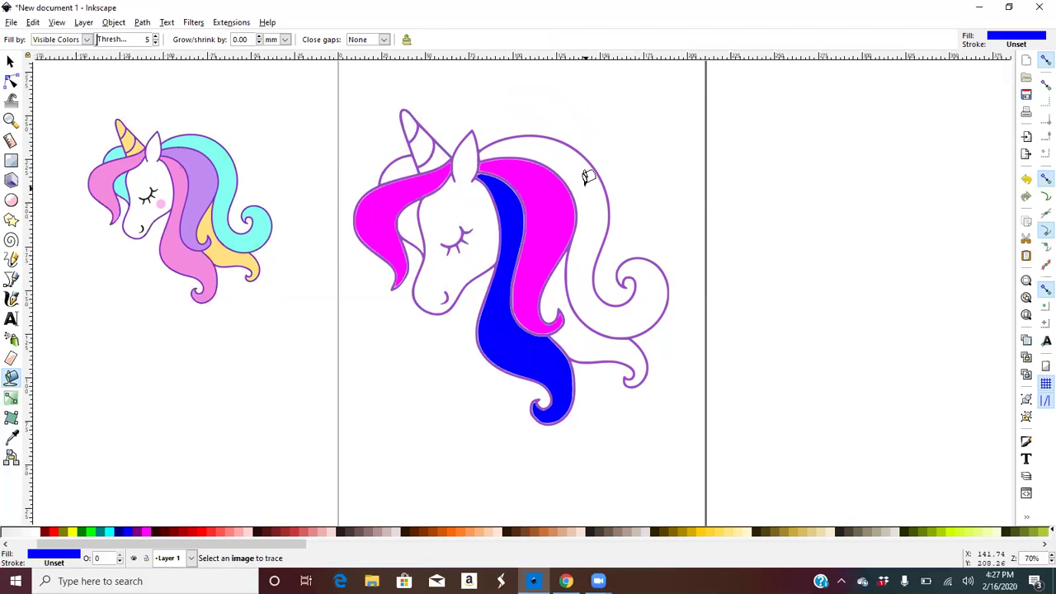
# - Bucket-fill the large outer mane strand ending in a curl with blue, and clear the selection
pyautogui.click(588, 173)
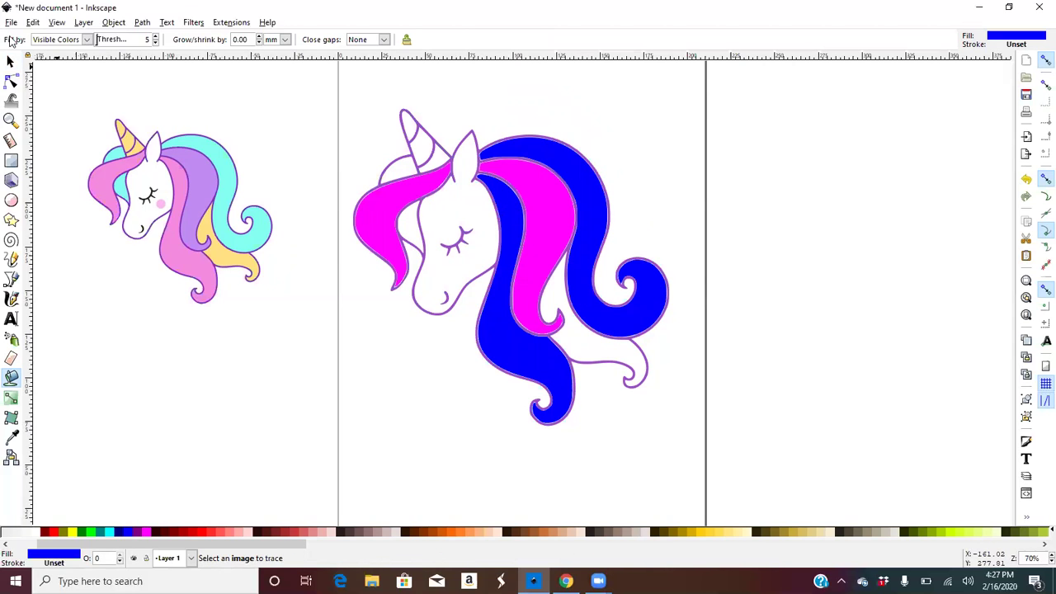
pyautogui.click(11, 61)
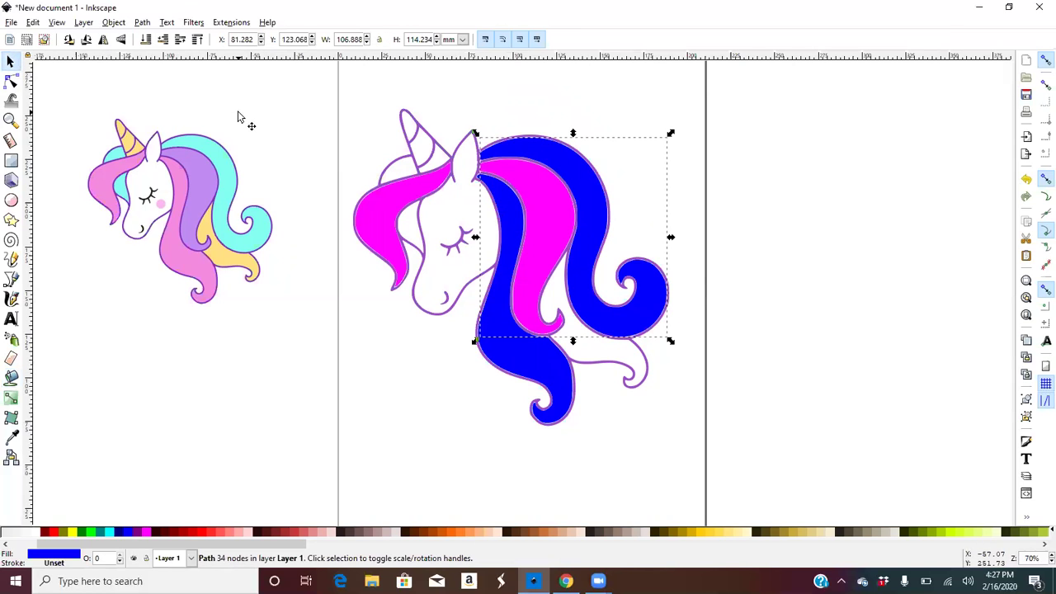
pyautogui.click(272, 120)
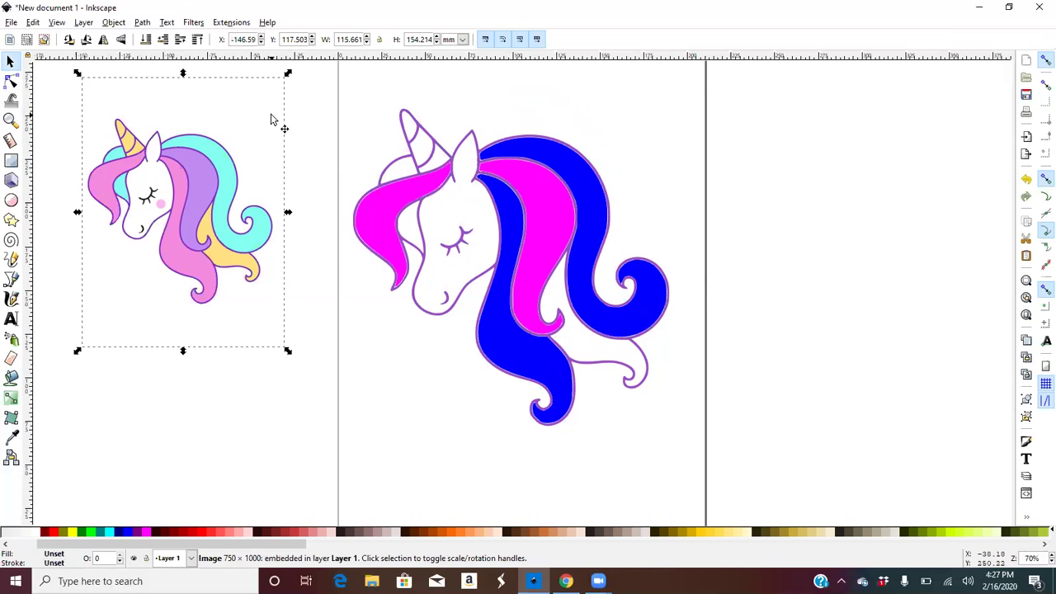
pyautogui.click(317, 173)
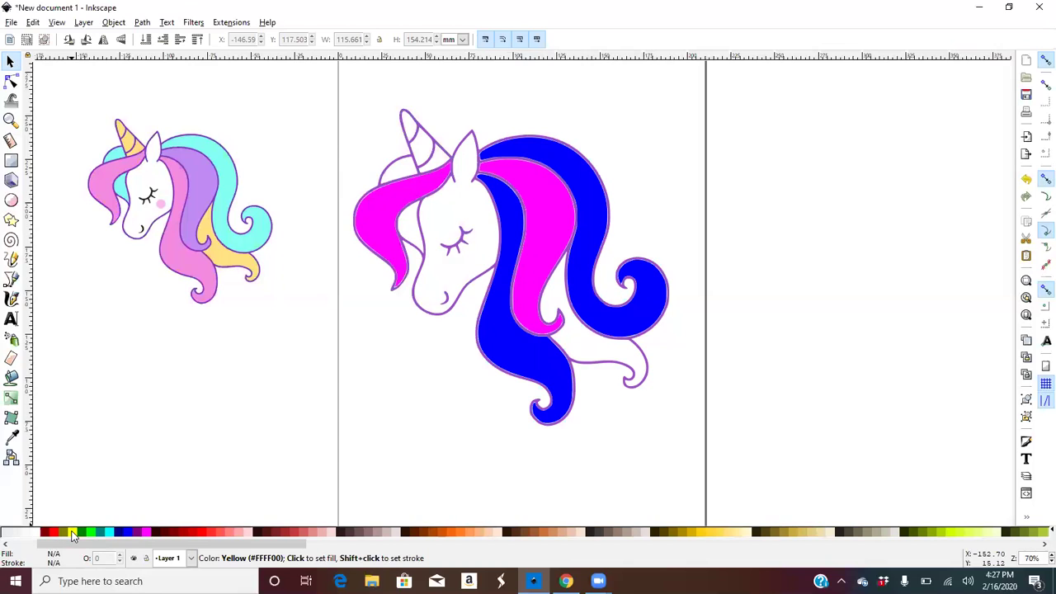
# - Set the fill colour to Yellow (#FFFF00) and bucket-fill the three sections of the unicorn's horn
pyautogui.click(11, 377)
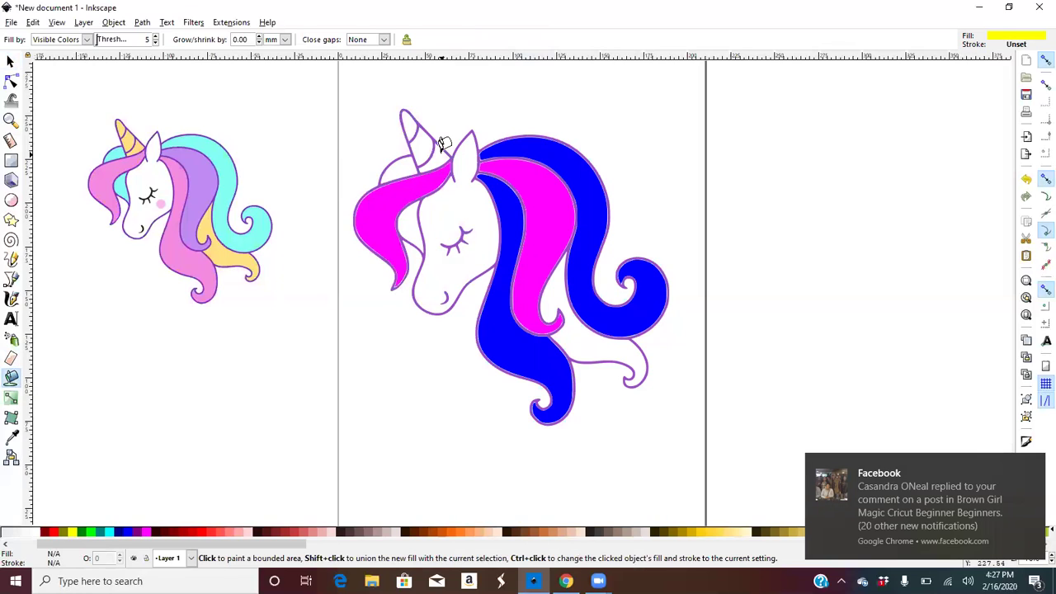
pyautogui.click(416, 132)
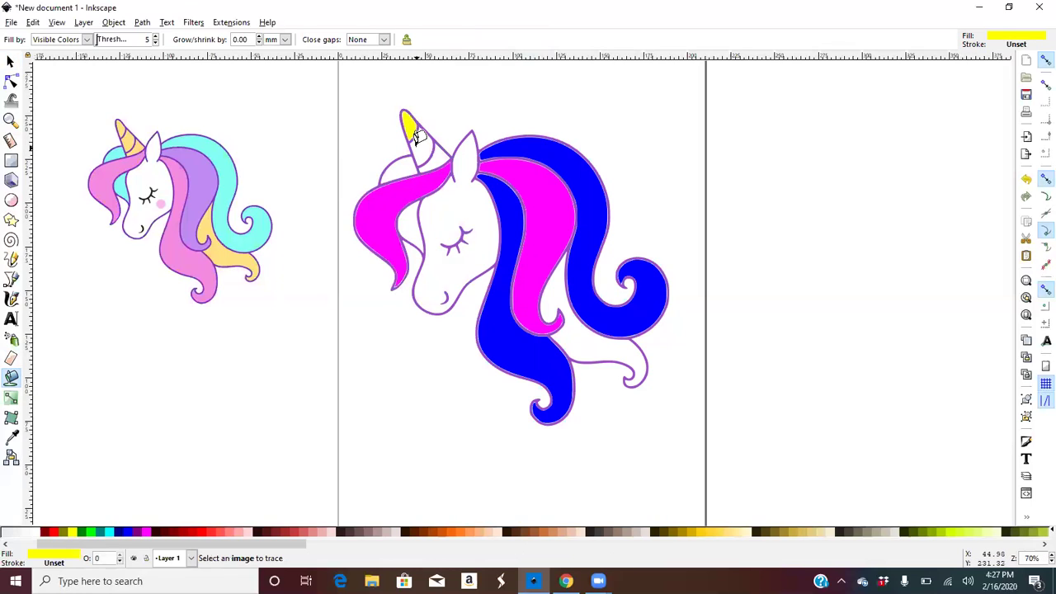
pyautogui.click(423, 144)
pyautogui.click(437, 153)
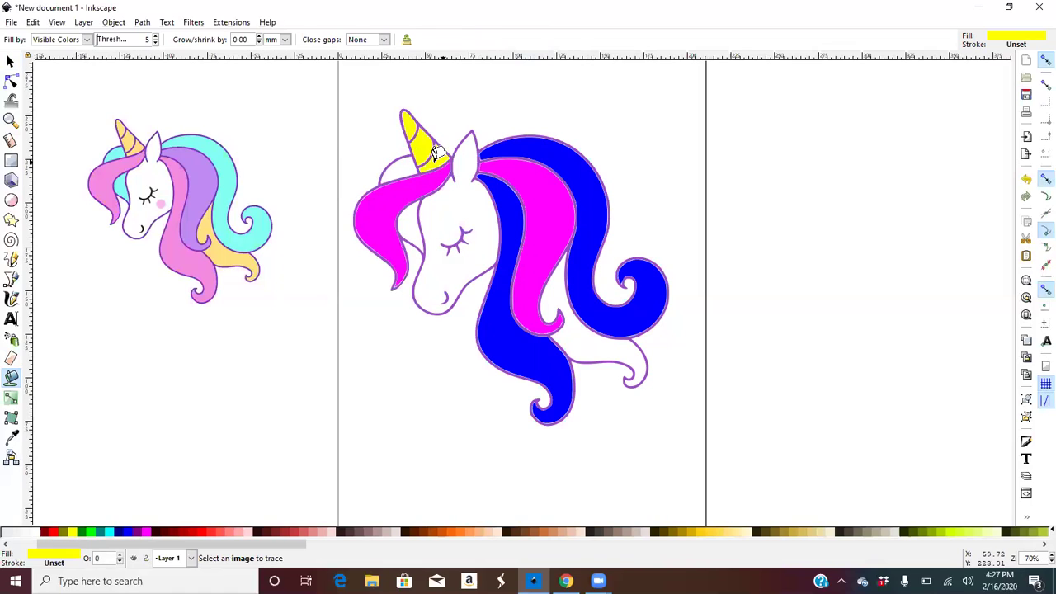
# - Bucket-fill the hair behind the horn, the gap between forelock and face, and the lower rear mane strand with yellow
pyautogui.click(393, 171)
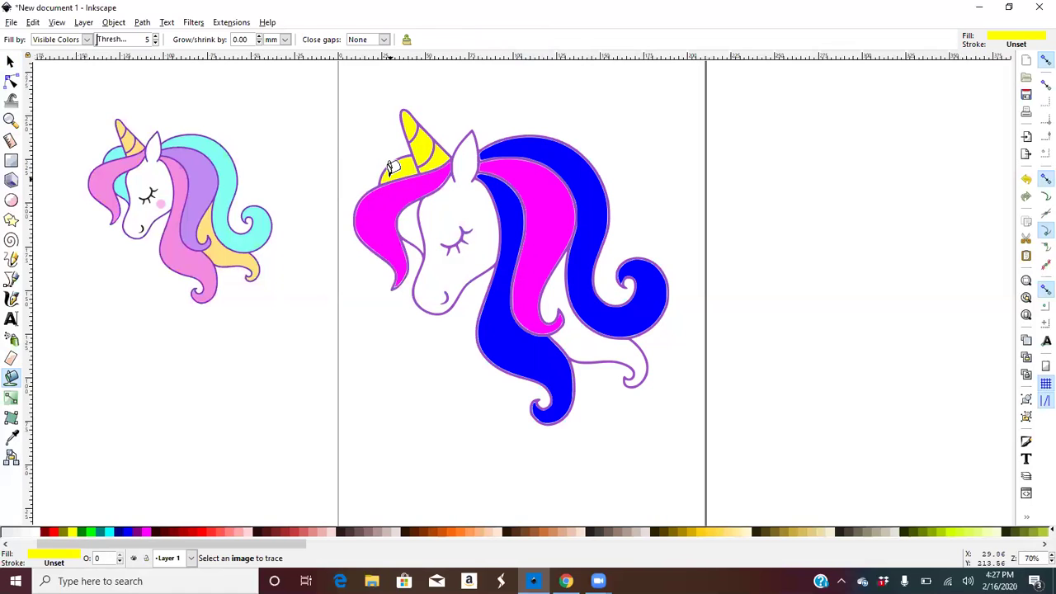
pyautogui.click(409, 220)
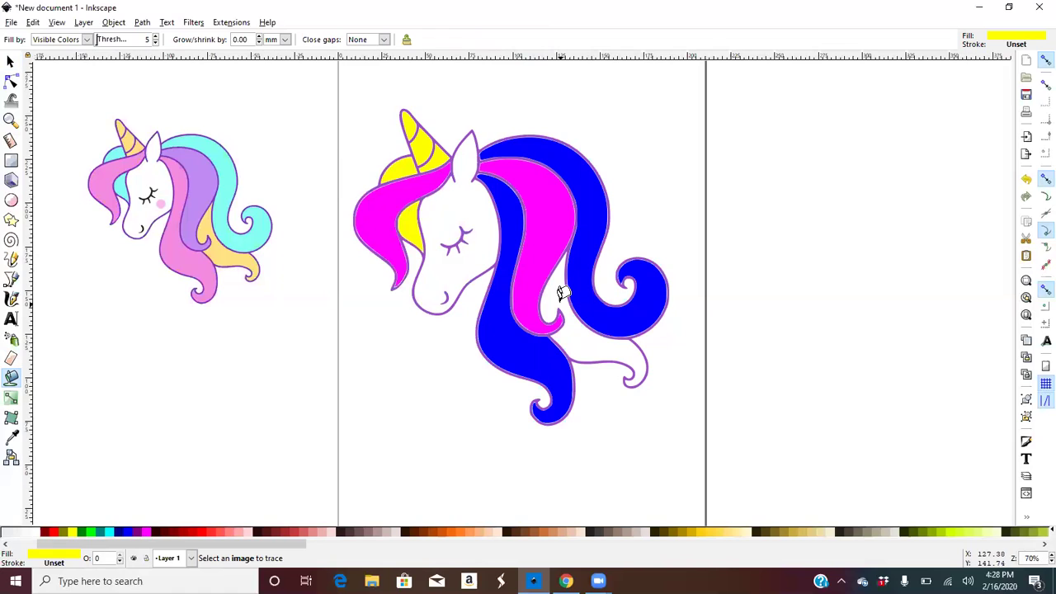
pyautogui.click(560, 295)
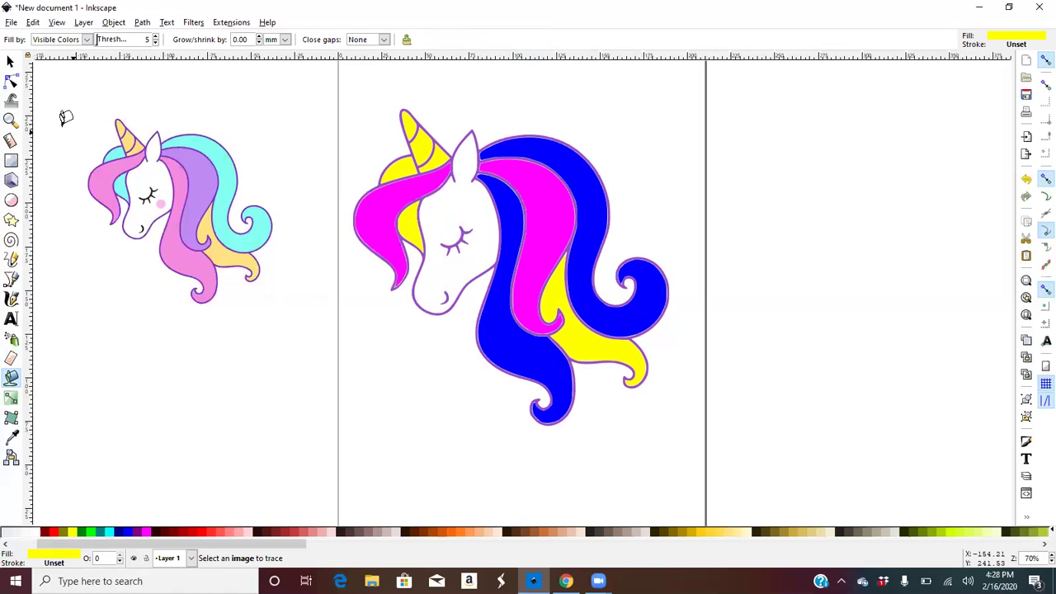
# - Union the three yellow horn sections, the hair piece behind the horn and the lower rear strand into one path, and deselect it
pyautogui.click(10, 63)
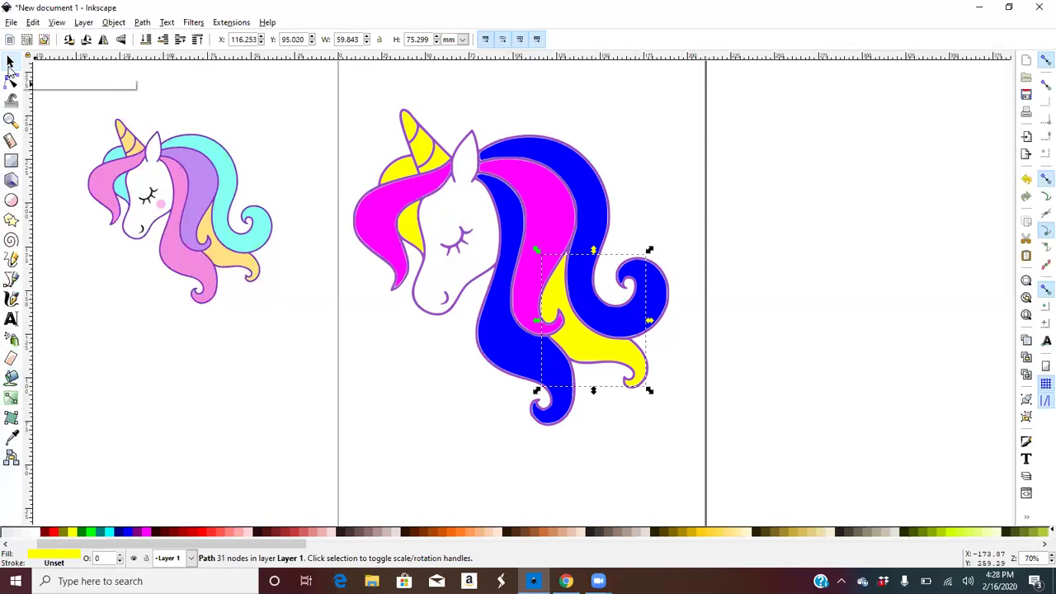
pyautogui.click(407, 127)
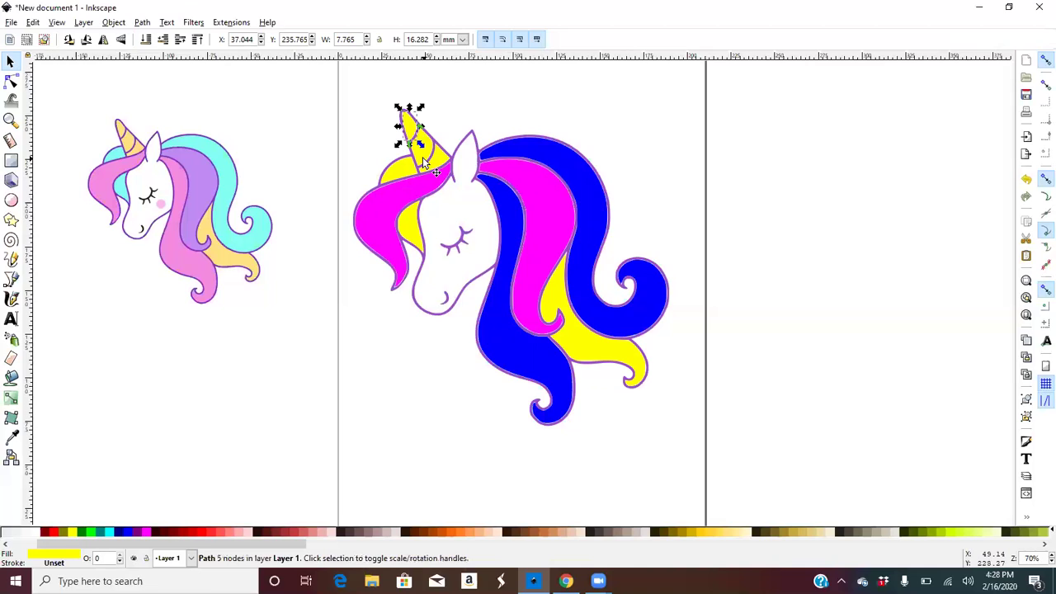
pyautogui.keyDown('shift'); pyautogui.click(423, 162); pyautogui.keyUp('shift')
pyautogui.keyDown('shift'); pyautogui.click(385, 180); pyautogui.keyUp('shift')
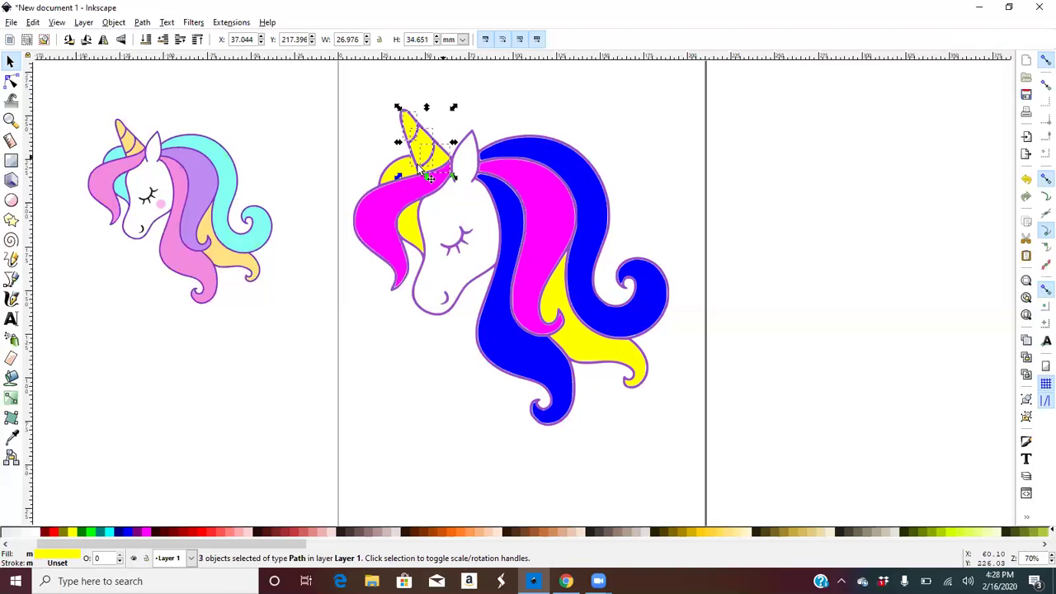
pyautogui.keyDown('shift'); pyautogui.click(387, 180); pyautogui.keyUp('shift')
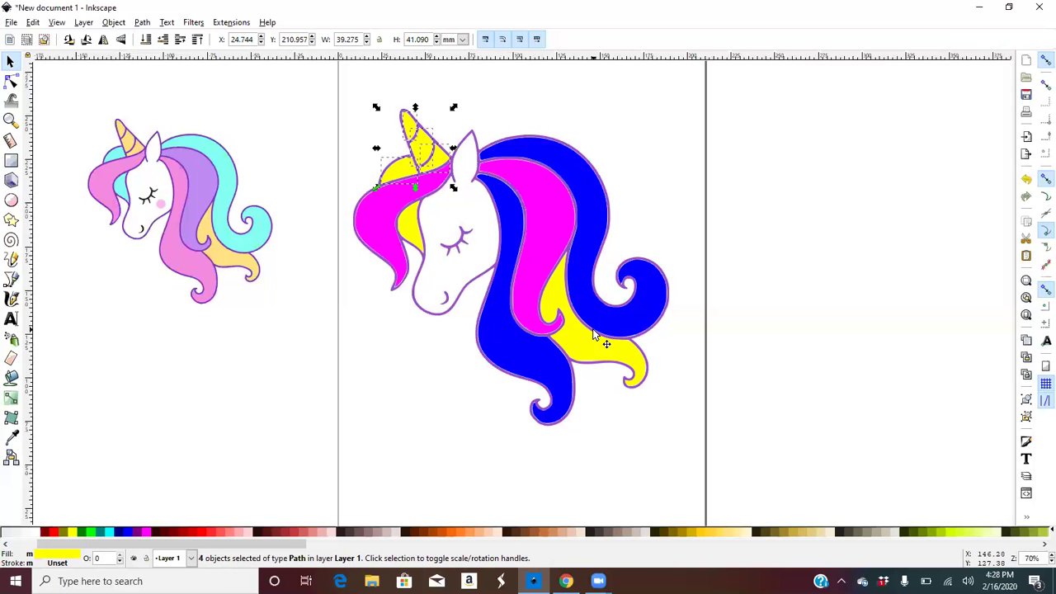
pyautogui.keyDown('shift'); pyautogui.click(591, 342); pyautogui.keyUp('shift')
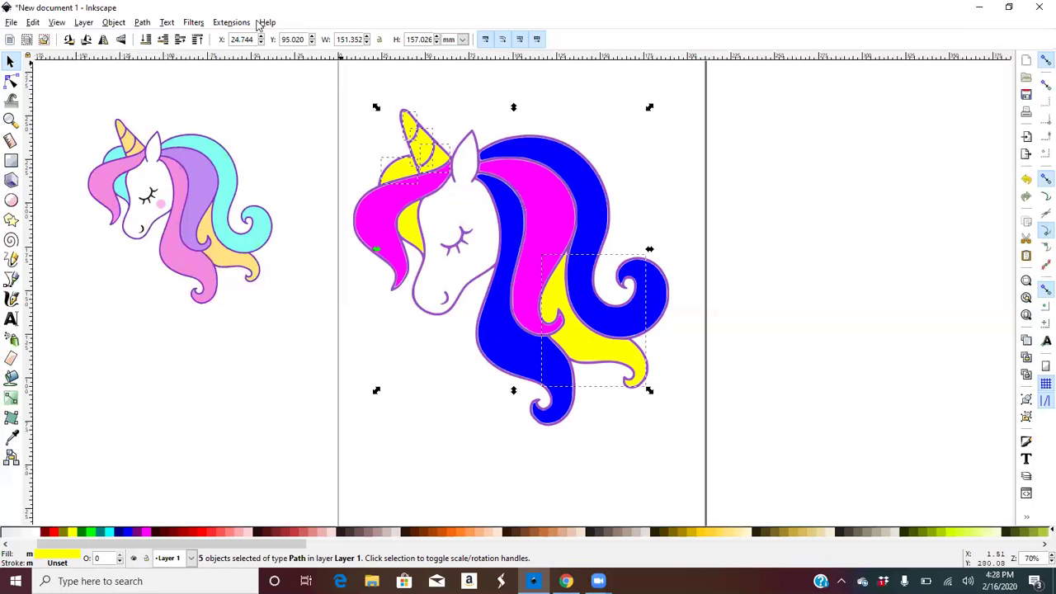
pyautogui.click(140, 22)
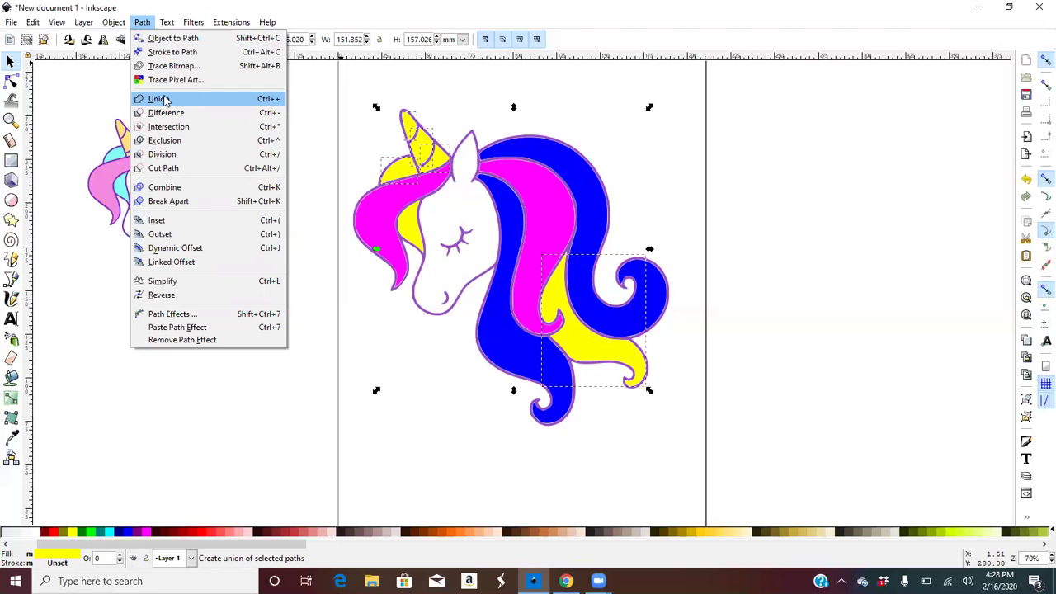
pyautogui.click(164, 100)
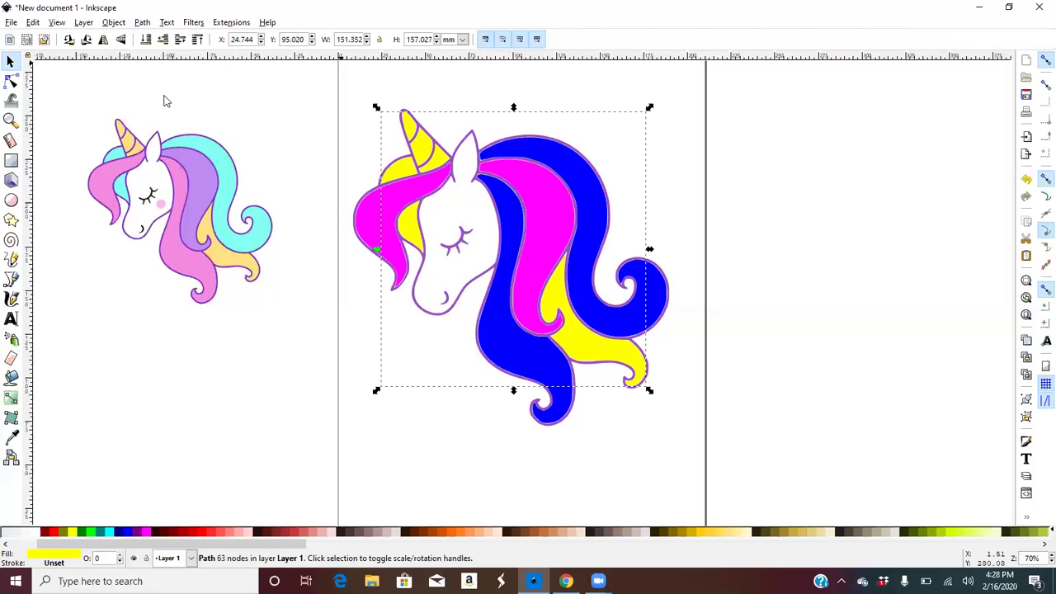
pyautogui.click(288, 123)
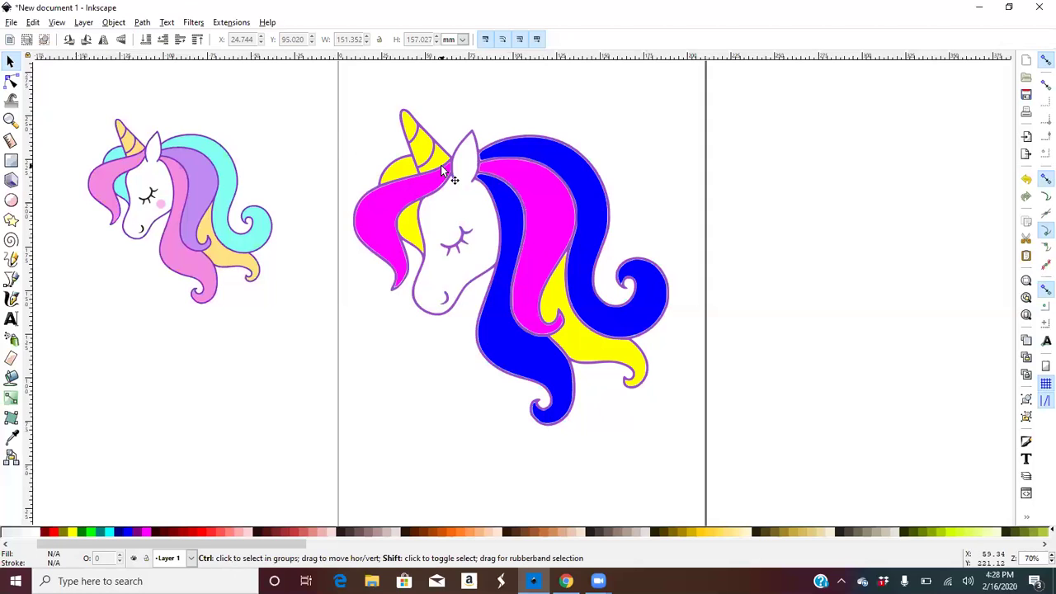
# - Union the fuchsia middle mane section with the fuchsia forelock into one path, and clear the selection
pyautogui.click(507, 169)
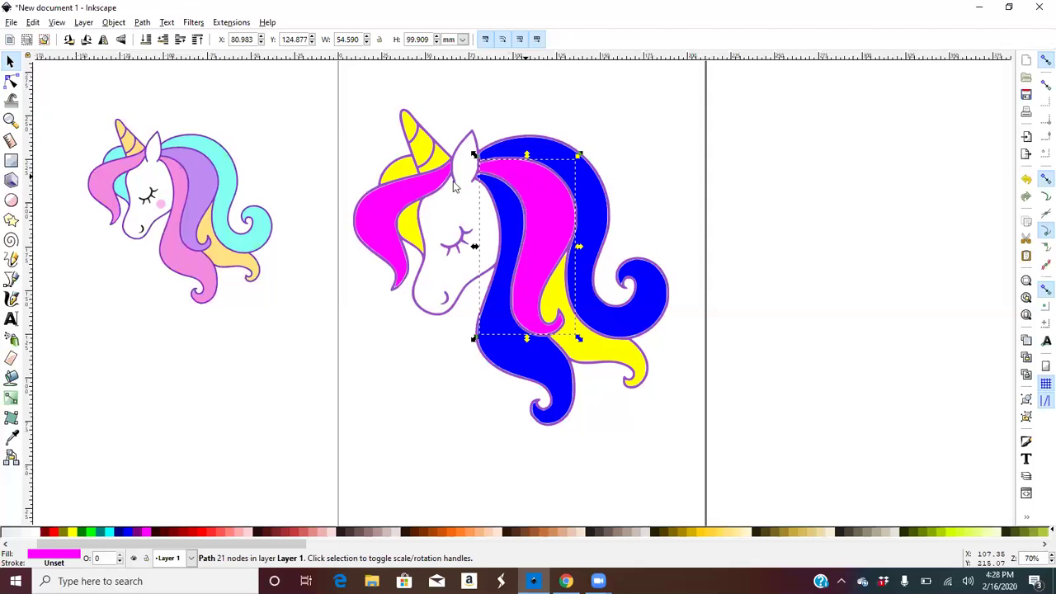
pyautogui.keyDown('shift'); pyautogui.click(410, 189); pyautogui.keyUp('shift')
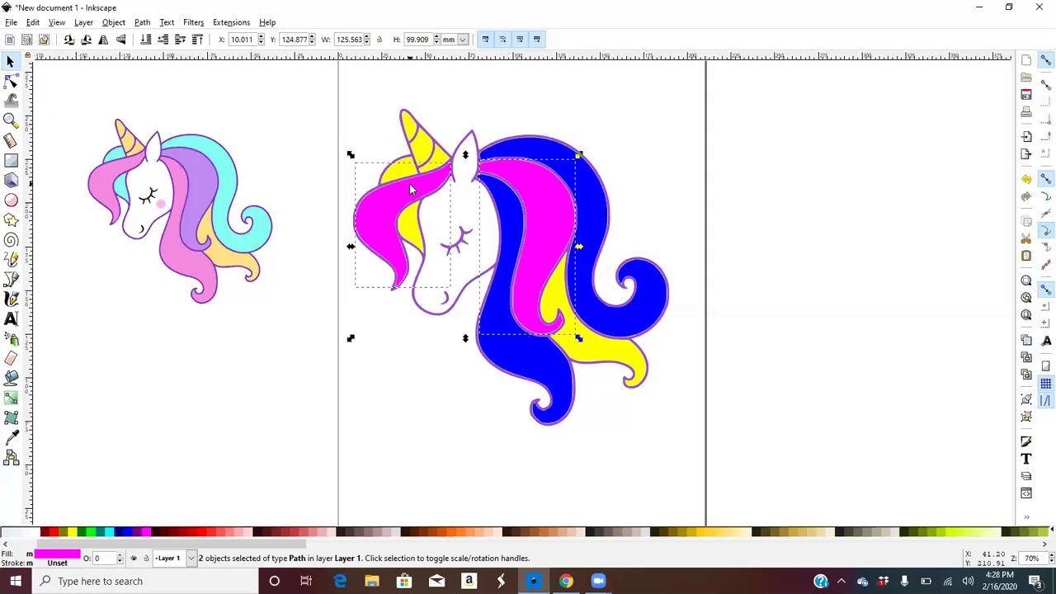
pyautogui.click(142, 22)
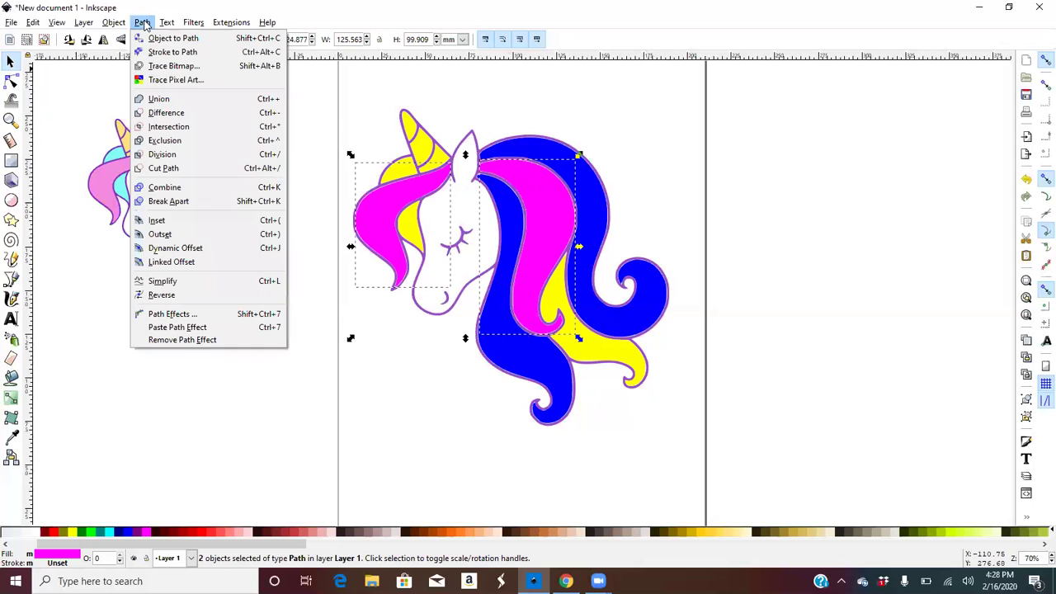
pyautogui.click(158, 98)
pyautogui.click(262, 131)
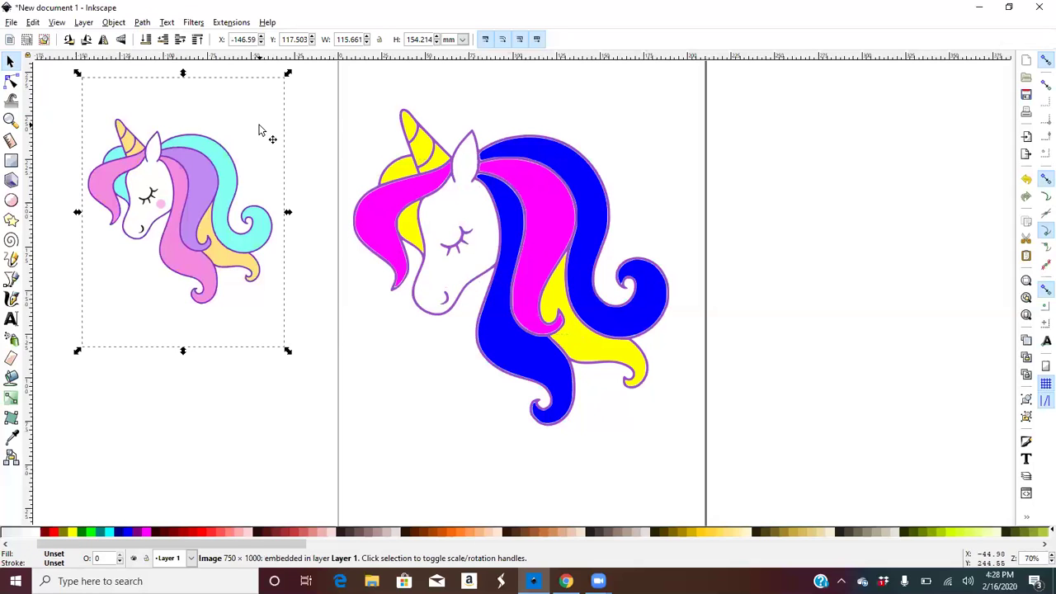
pyautogui.click(328, 154)
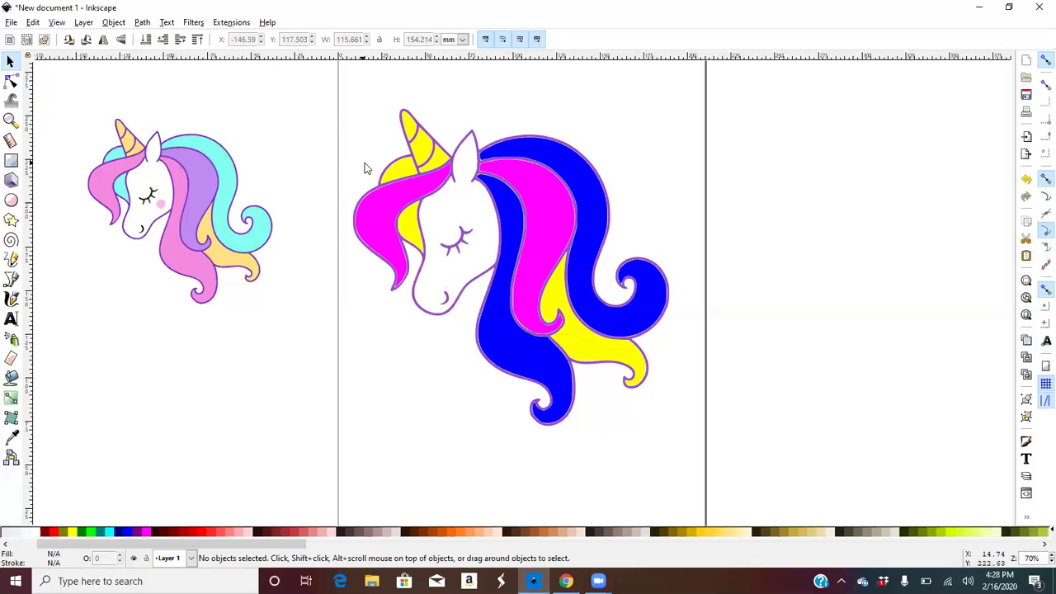
# - Union the blue strand beside the face with the blue outer mane strand into one path, and deselect it
pyautogui.click(502, 244)
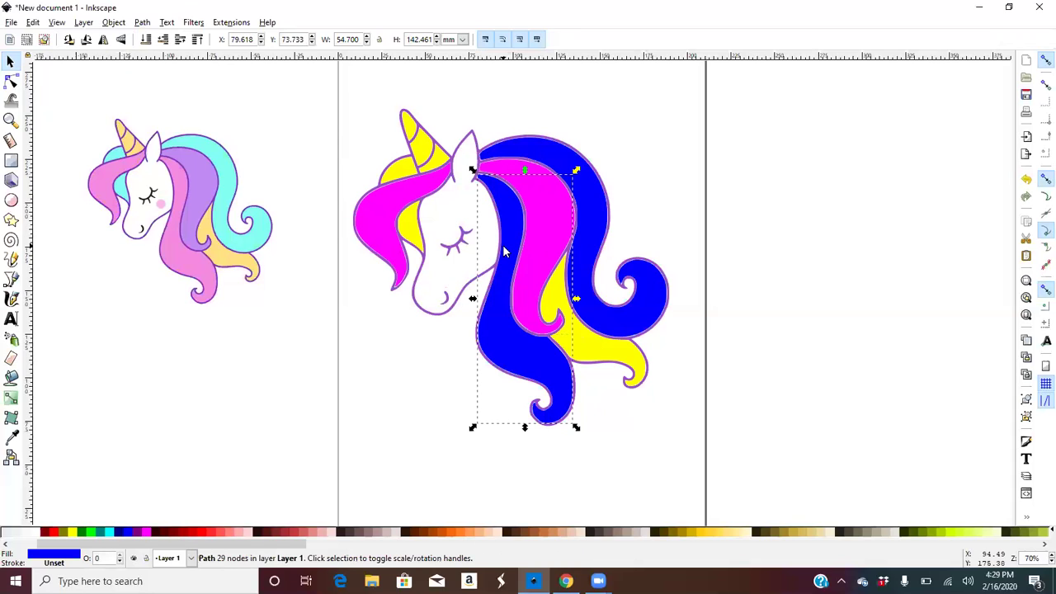
pyautogui.keyDown('shift'); pyautogui.click(593, 195); pyautogui.keyUp('shift')
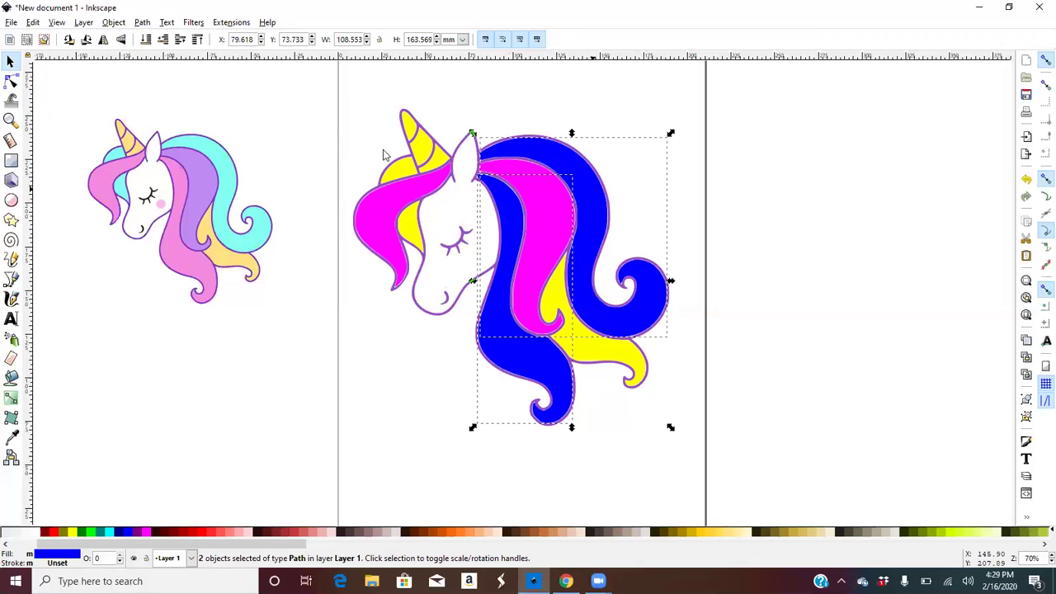
pyautogui.click(142, 24)
pyautogui.click(151, 100)
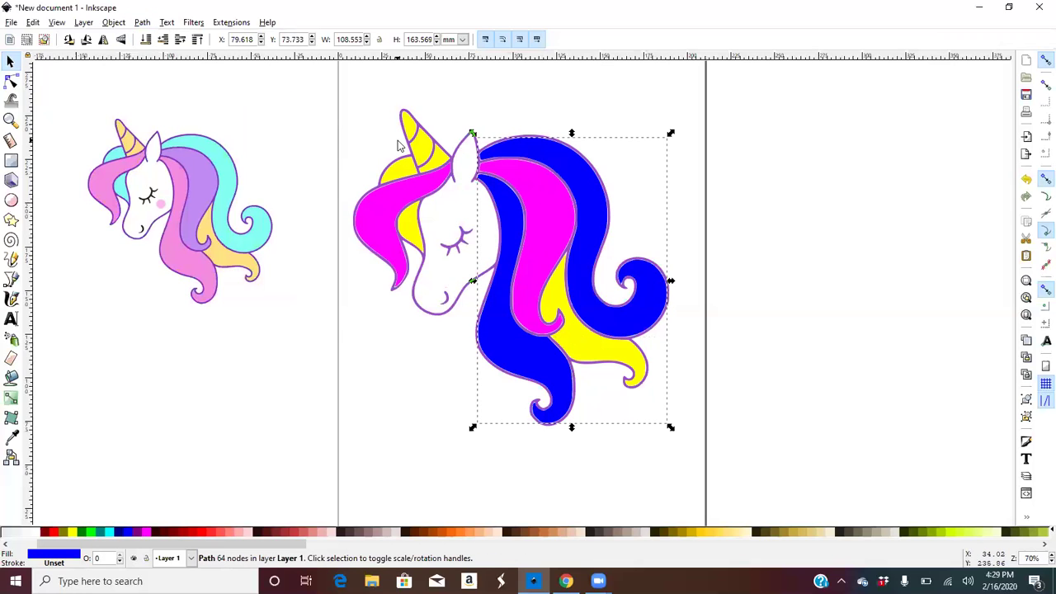
pyautogui.click(371, 137)
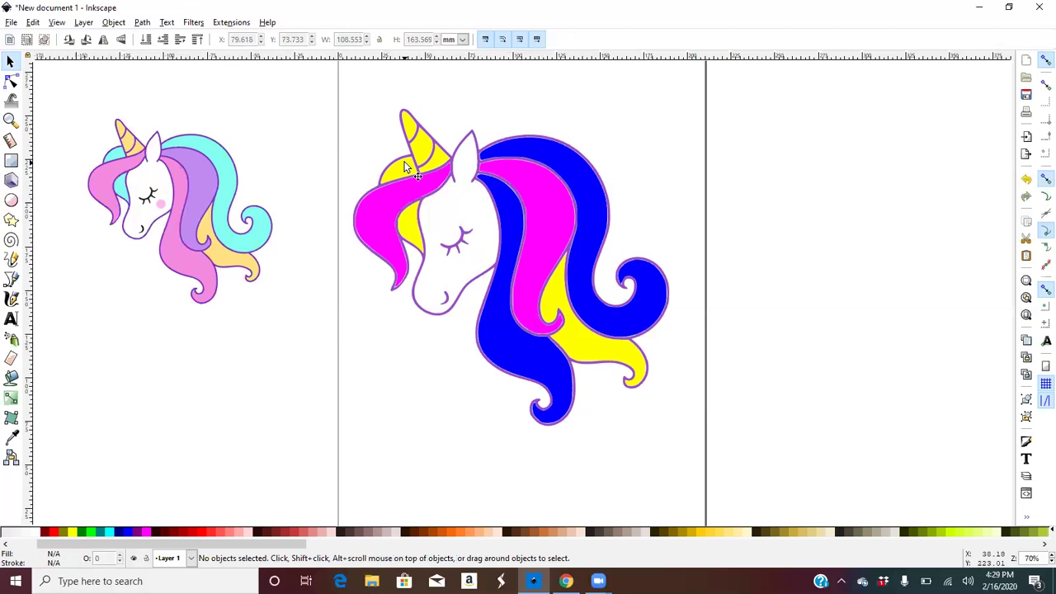
# - Shift the merged yellow shape slightly up off the outline and move it back into place over the horn
pyautogui.click(402, 151)
pyautogui.moveTo(402, 151); pyautogui.dragTo(406, 139)
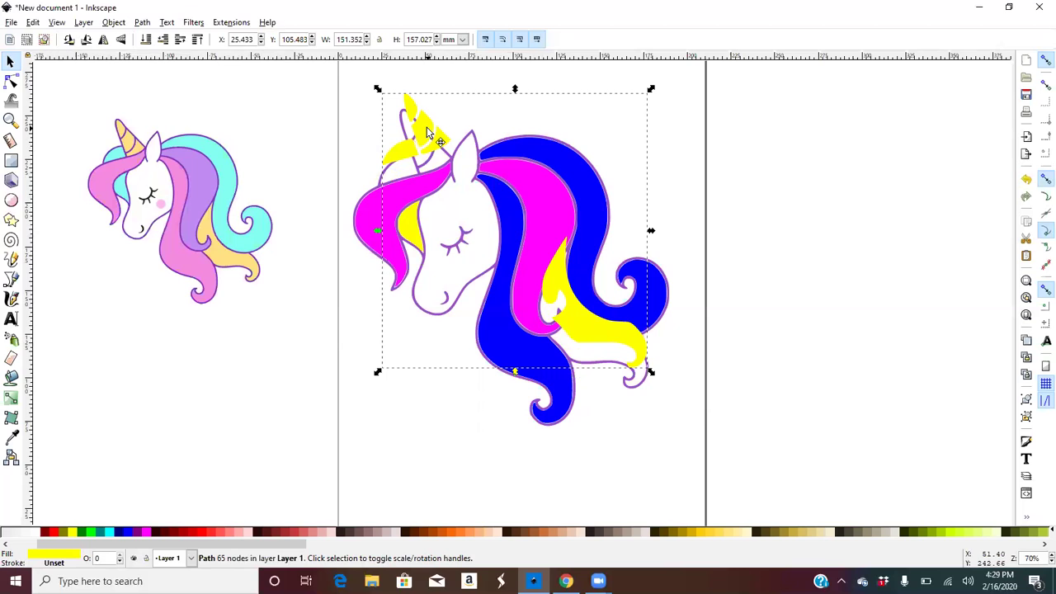
pyautogui.moveTo(428, 132); pyautogui.dragTo(427, 149)
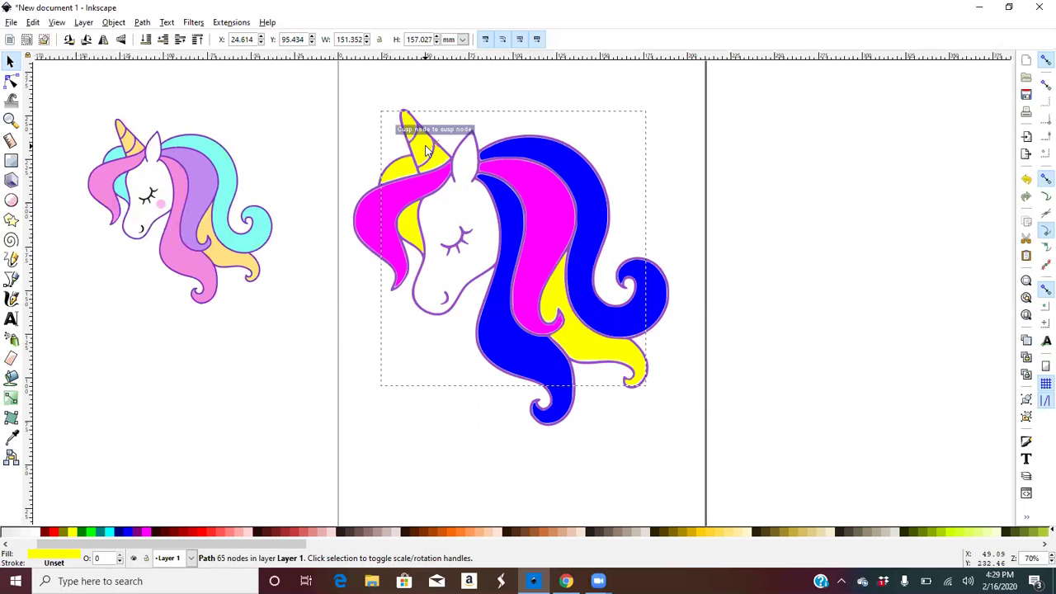
# - Union the yellow piece between the forelock and face with the merged yellow shape, and return to the selection tool
pyautogui.press('n')
pyautogui.click(353, 148)
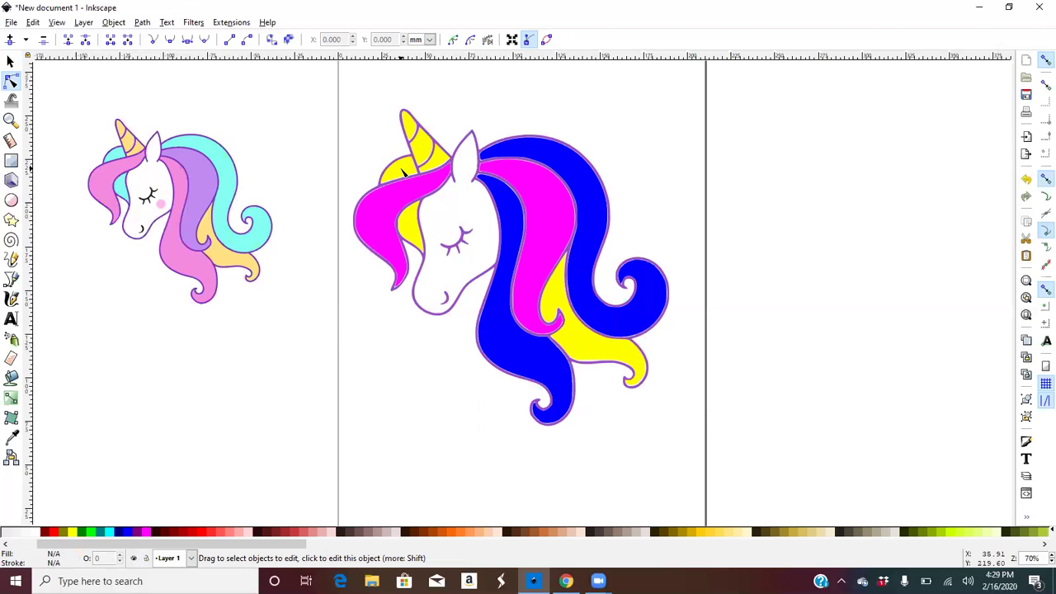
pyautogui.click(404, 173)
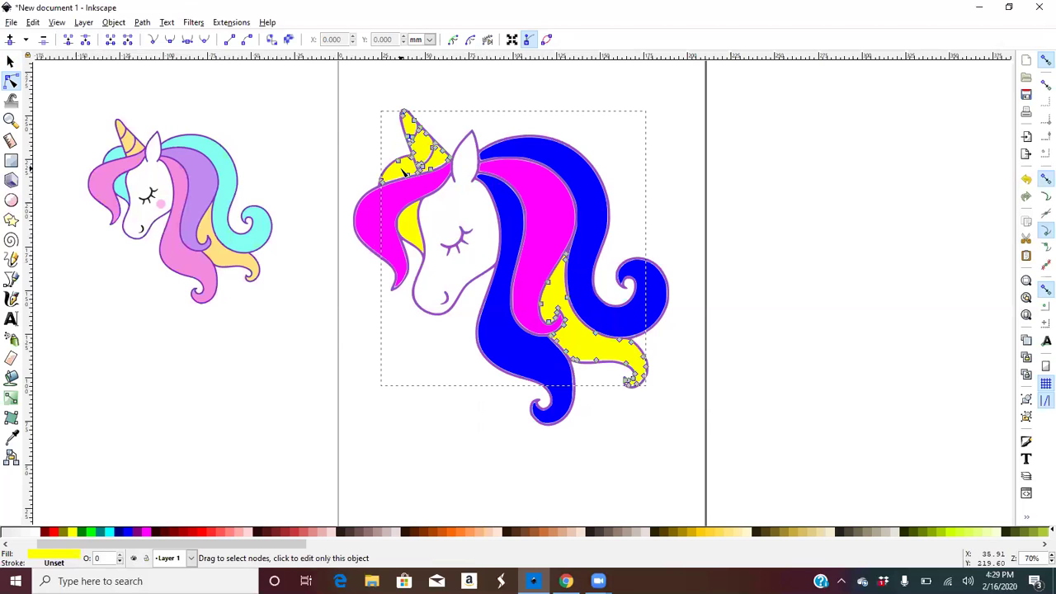
pyautogui.keyDown('shift'); pyautogui.click(415, 235); pyautogui.keyUp('shift')
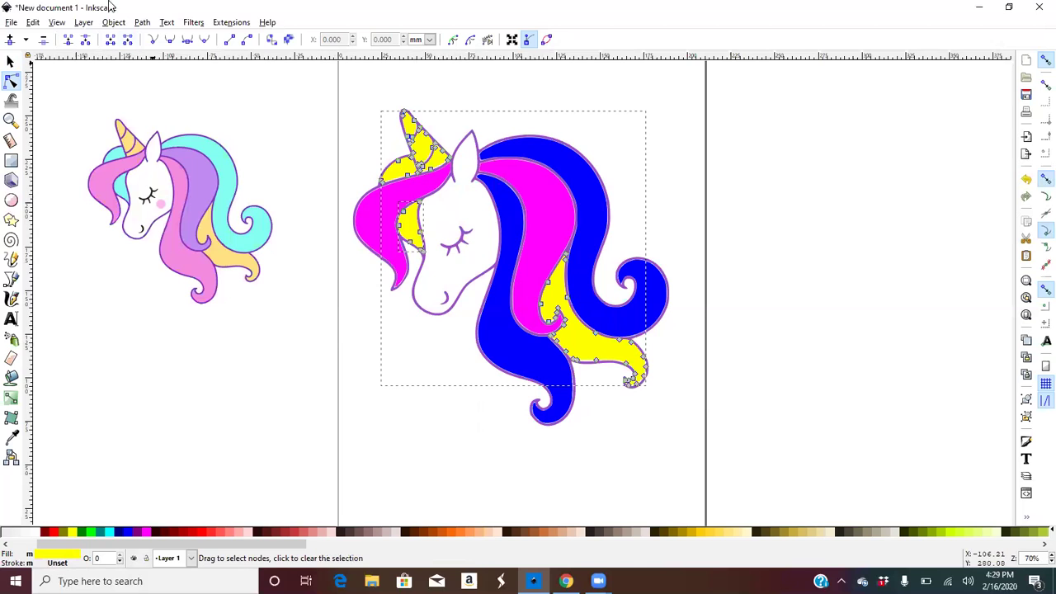
pyautogui.click(142, 23)
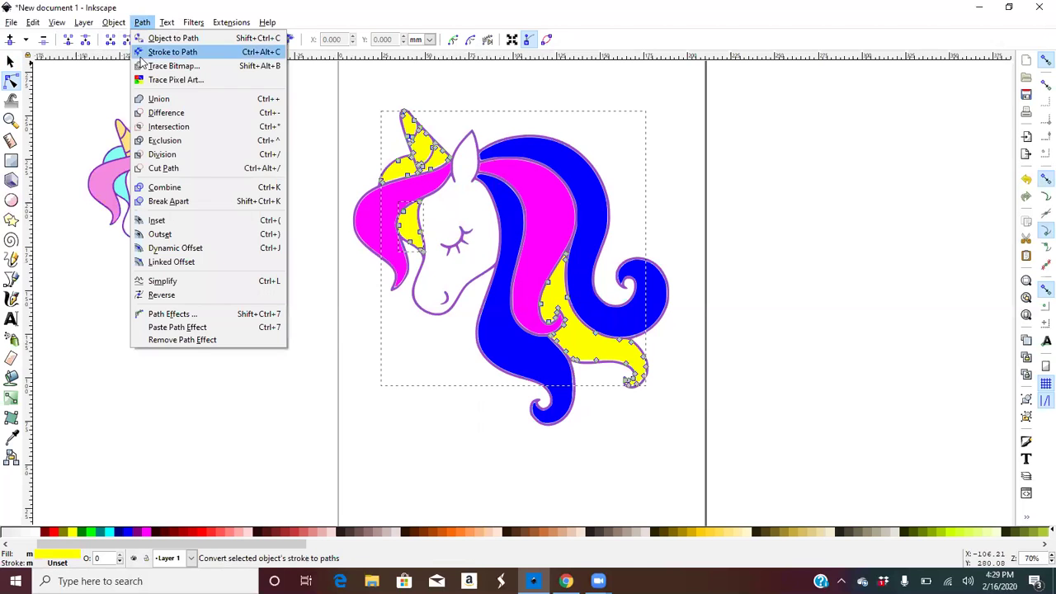
pyautogui.click(153, 100)
pyautogui.click(228, 116)
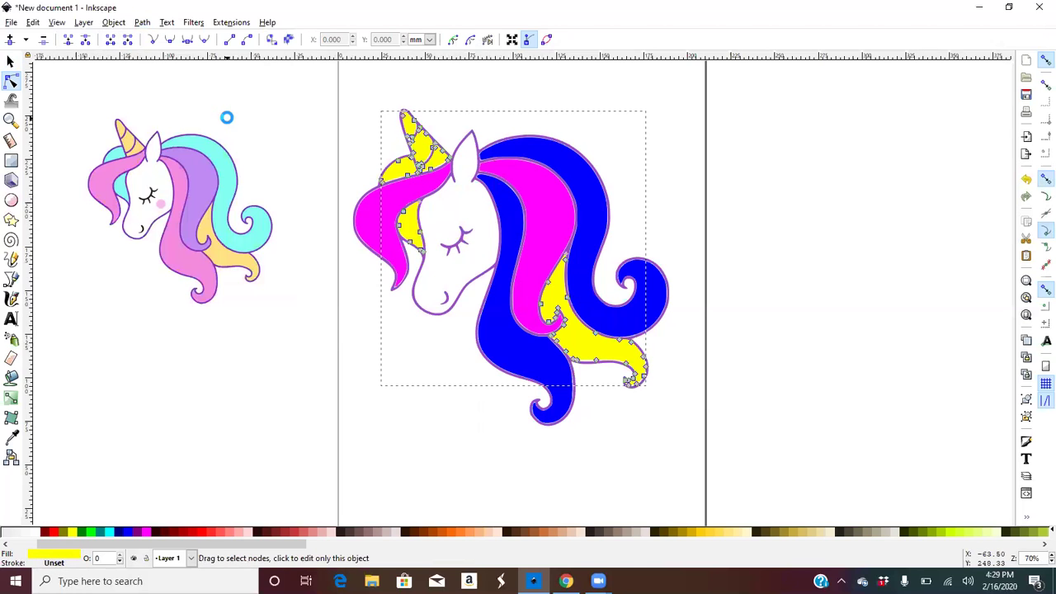
pyautogui.press('Escape')
pyautogui.click(417, 129)
pyautogui.click(10, 61)
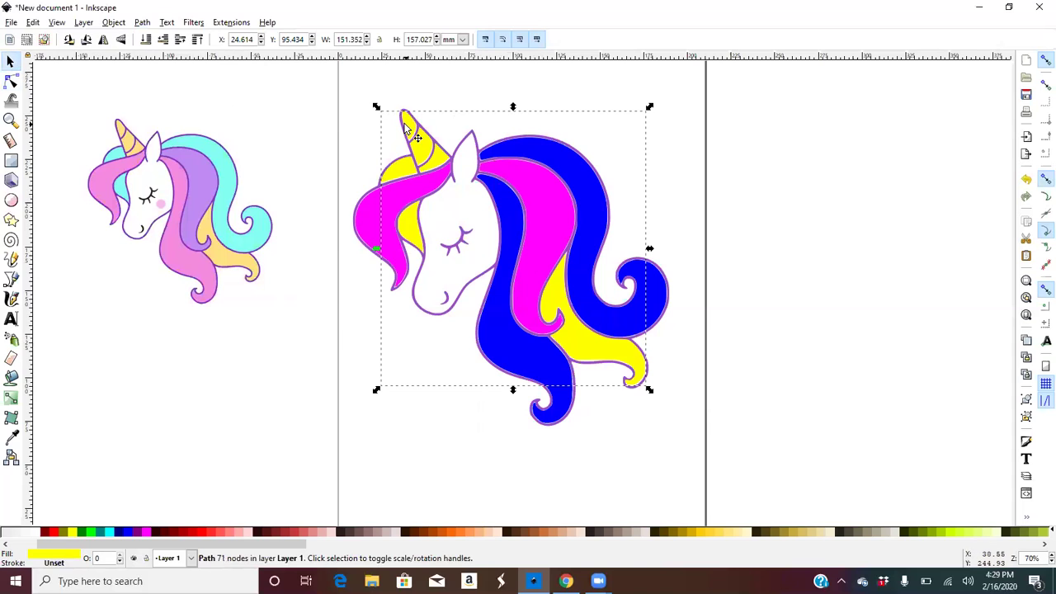
# - Move the merged yellow, fuchsia and blue shapes off the outline, undo all the moves, and clear the selection
pyautogui.moveTo(404, 130); pyautogui.dragTo(459, 178)
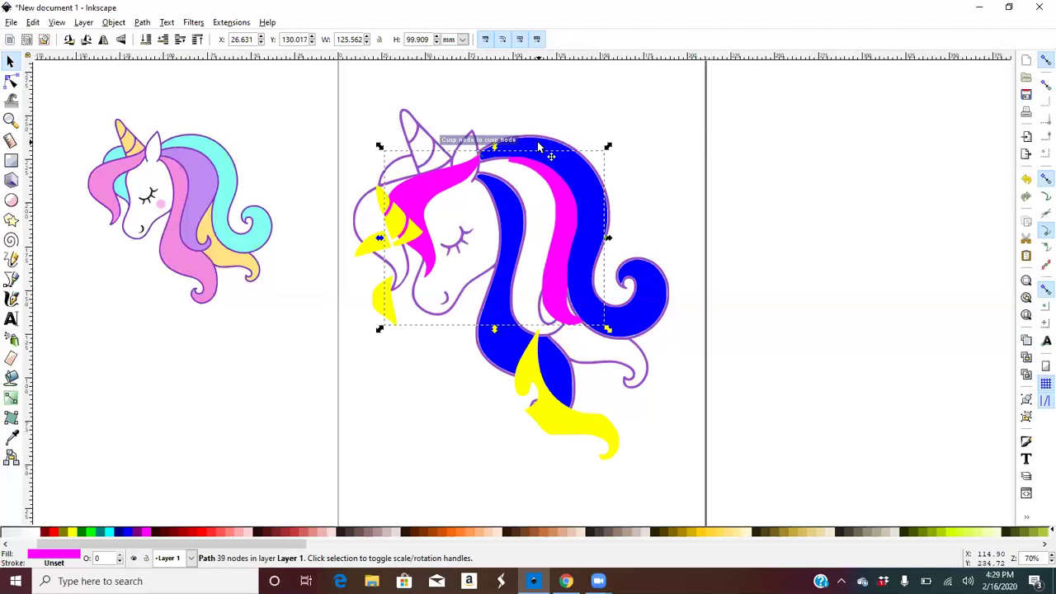
pyautogui.moveTo(538, 147); pyautogui.dragTo(595, 135)
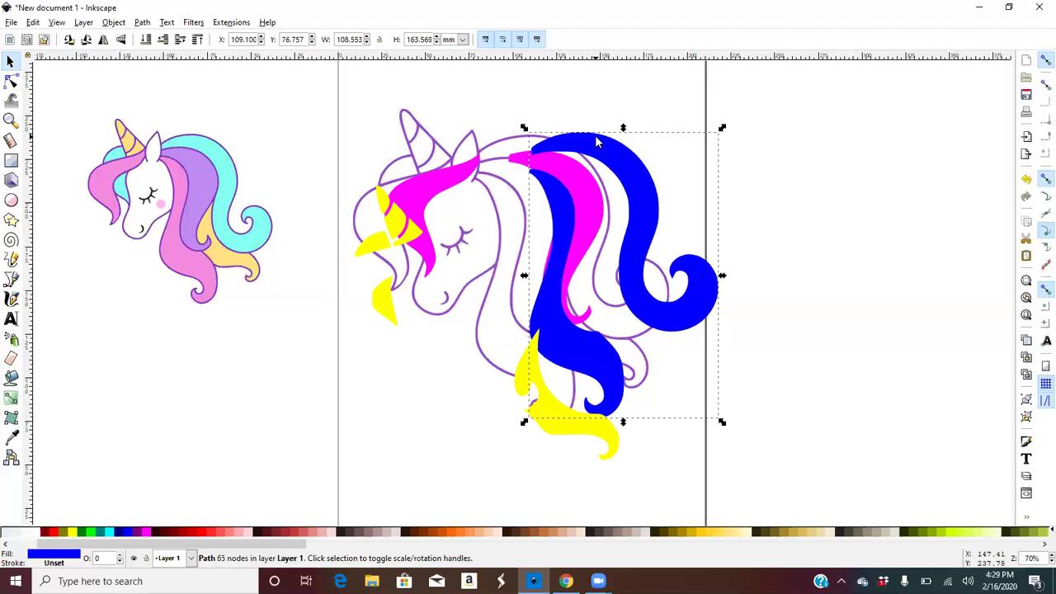
pyautogui.click(33, 22)
pyautogui.click(43, 39)
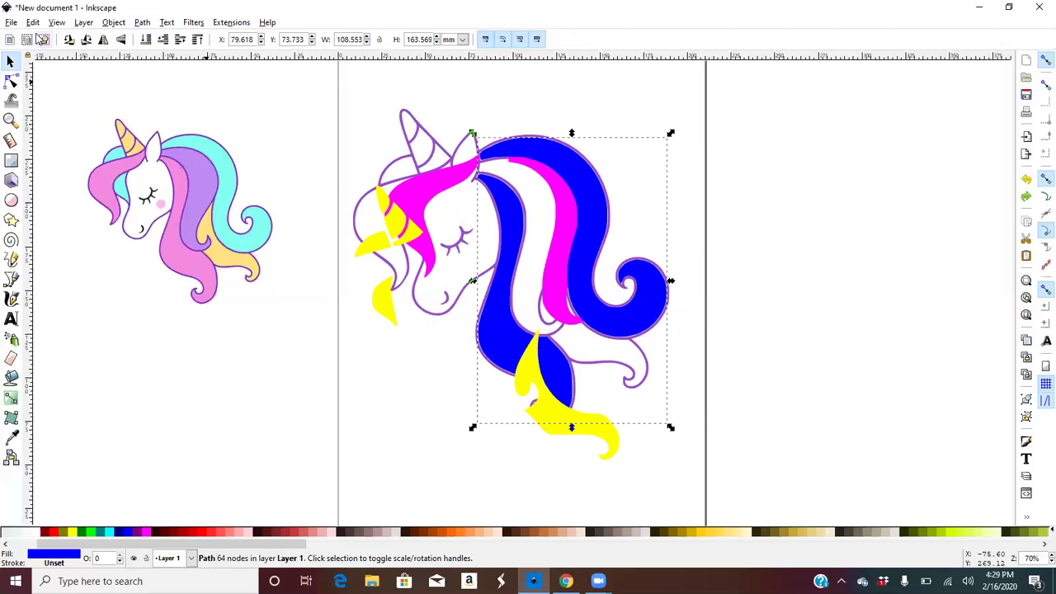
pyautogui.click(33, 22)
pyautogui.click(43, 39)
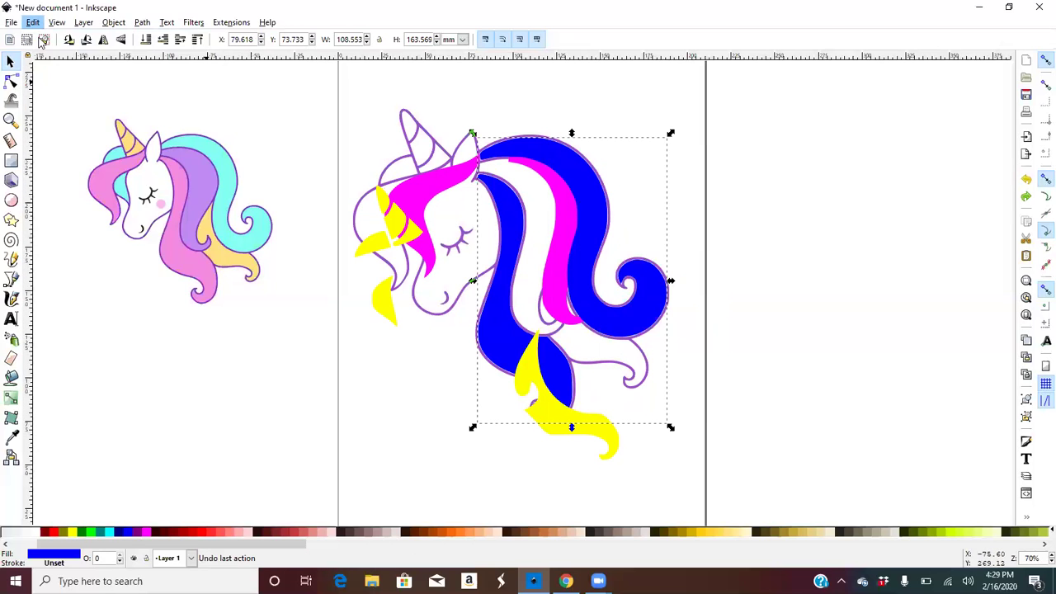
pyautogui.click(33, 23)
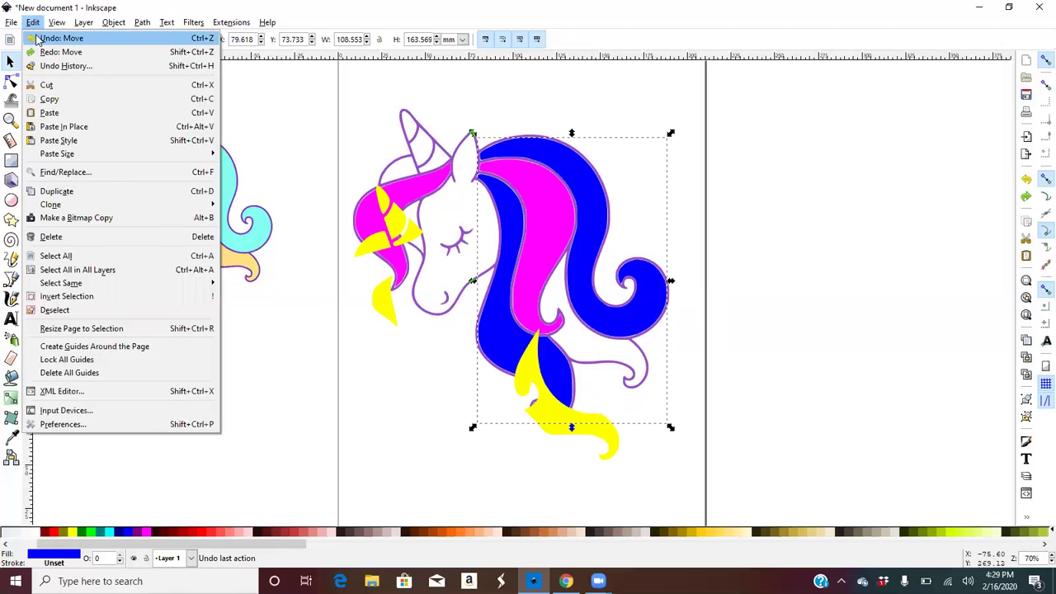
pyautogui.click(43, 38)
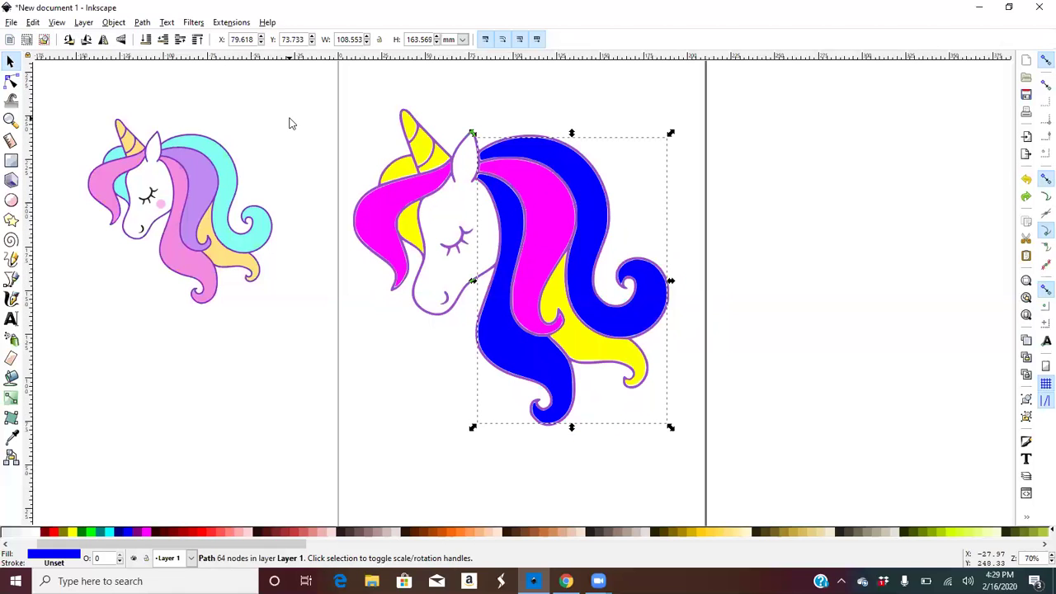
pyautogui.click(290, 123)
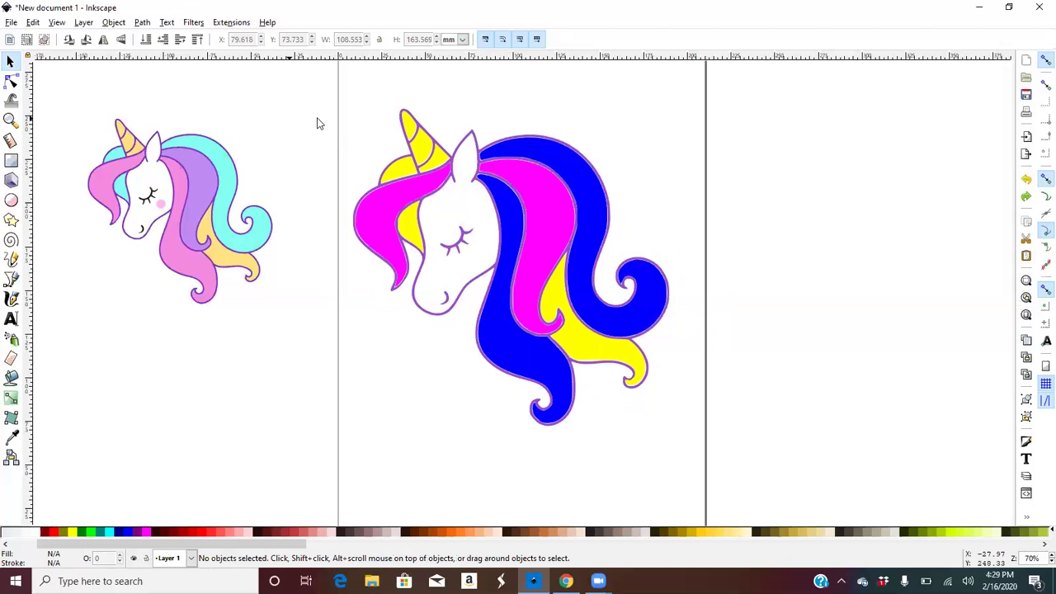
# - Group the merged fuchsia shape with the merged blue shape of the traced unicorn, and clear the selection
pyautogui.moveTo(367, 116); pyautogui.dragTo(684, 436)
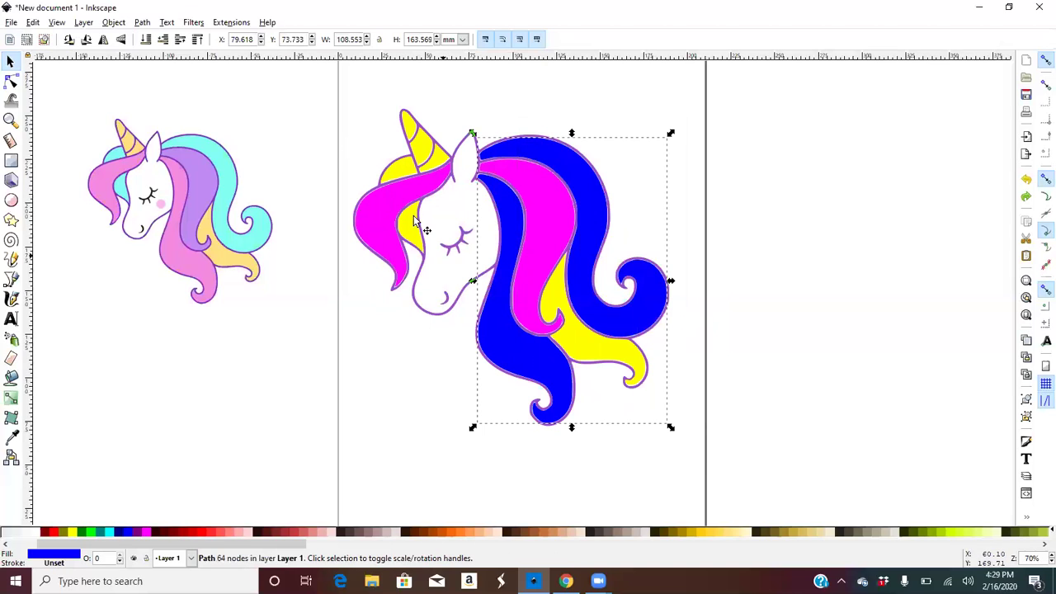
pyautogui.moveTo(358, 106); pyautogui.dragTo(705, 439)
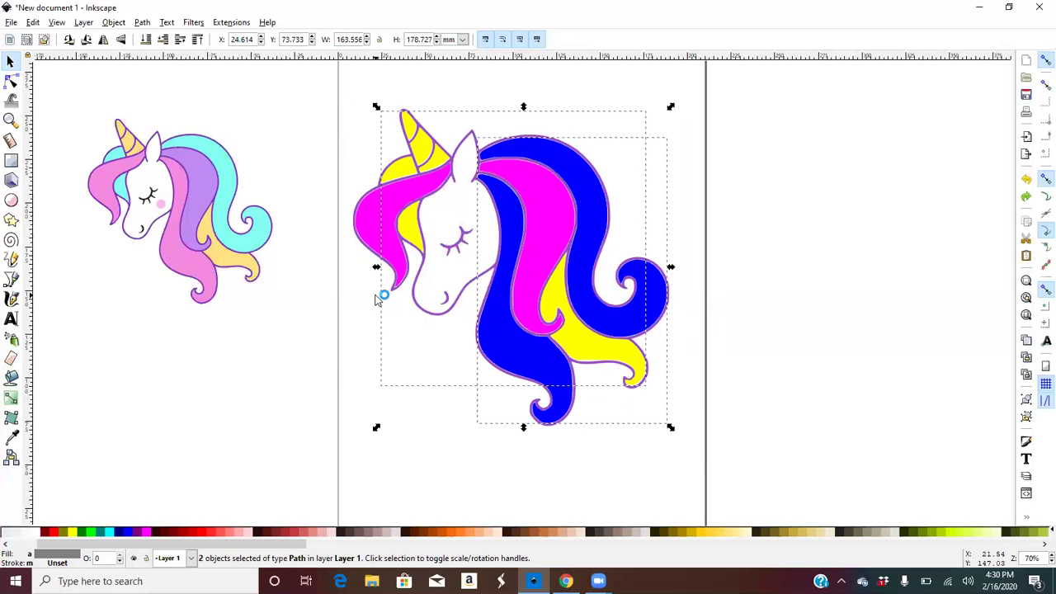
pyautogui.click(341, 313)
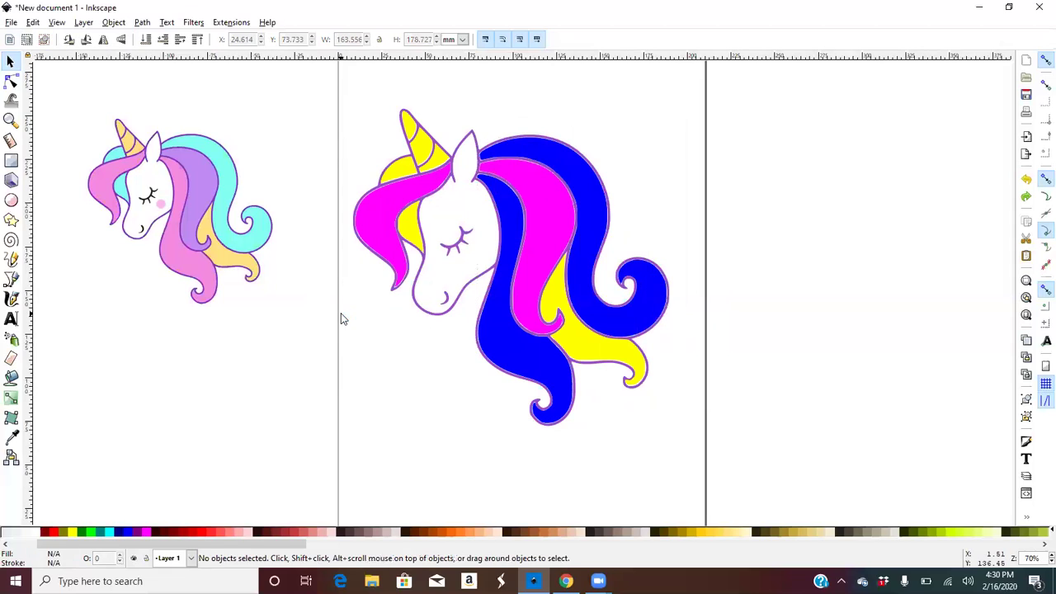
pyautogui.moveTo(355, 122); pyautogui.dragTo(682, 444)
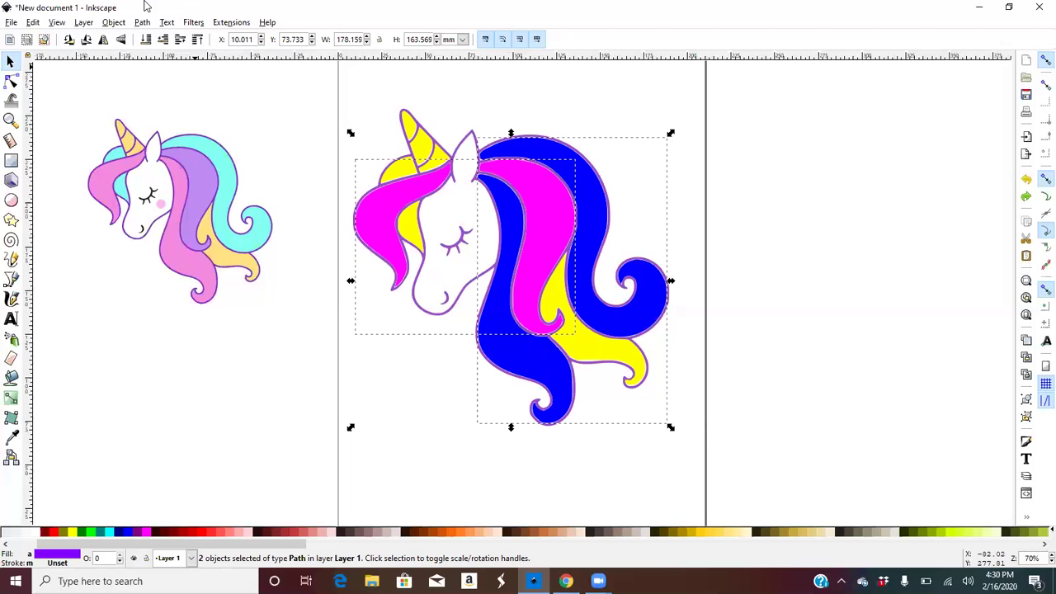
pyautogui.click(113, 23)
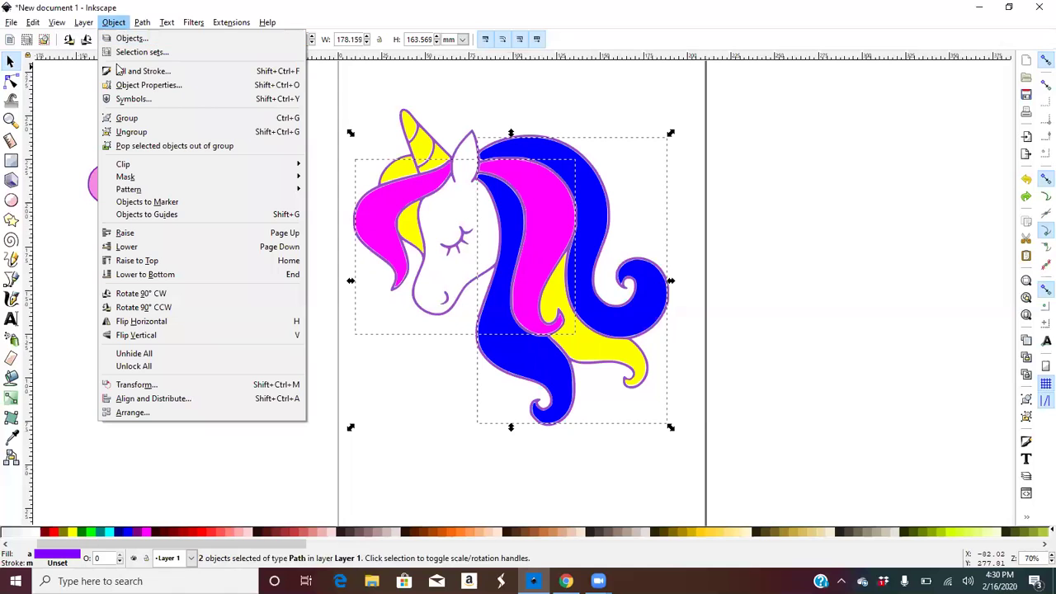
pyautogui.click(129, 118)
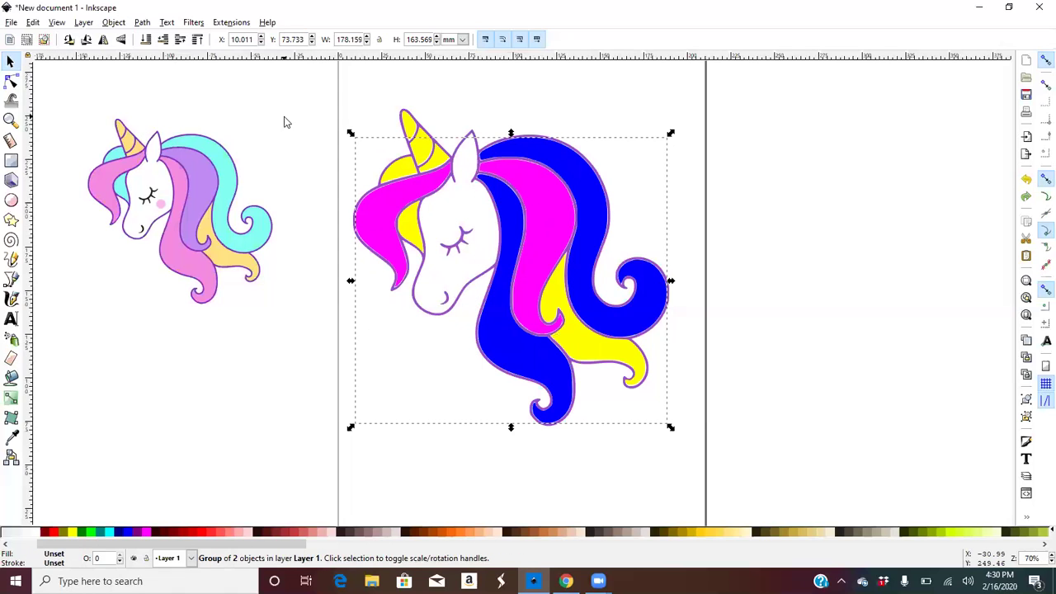
pyautogui.click(391, 122)
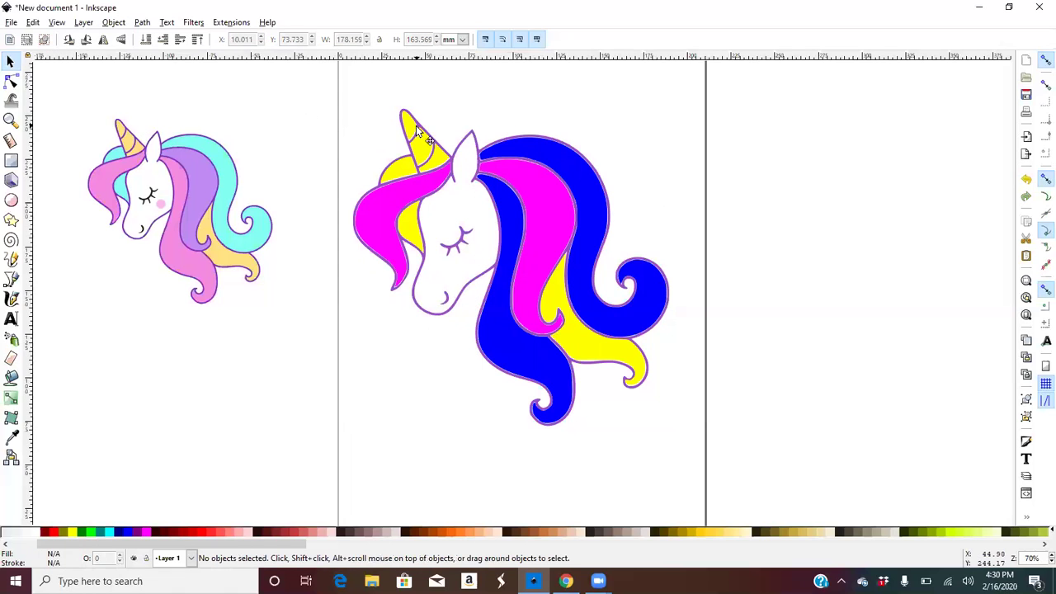
# - Group the merged yellow shape on its own, and leave nothing selected
pyautogui.moveTo(416, 125)
pyautogui.mouseDown()
pyautogui.moveTo(472, 140)
pyautogui.moveTo(436, 121)
pyautogui.moveTo(416, 127)
pyautogui.mouseUp()
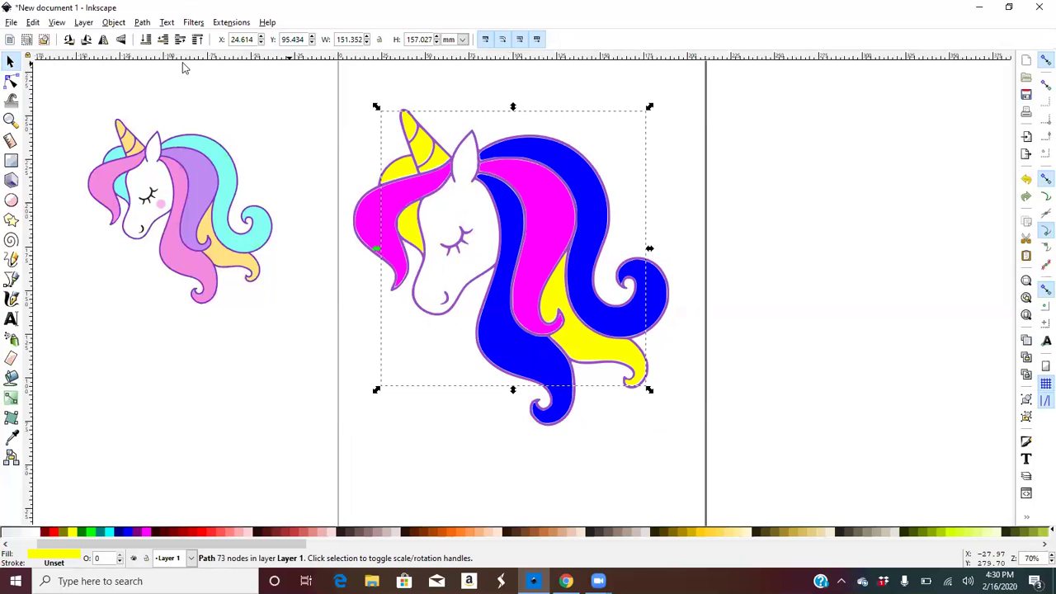
pyautogui.click(228, 73)
pyautogui.moveTo(363, 102); pyautogui.dragTo(726, 469)
pyautogui.click(116, 23)
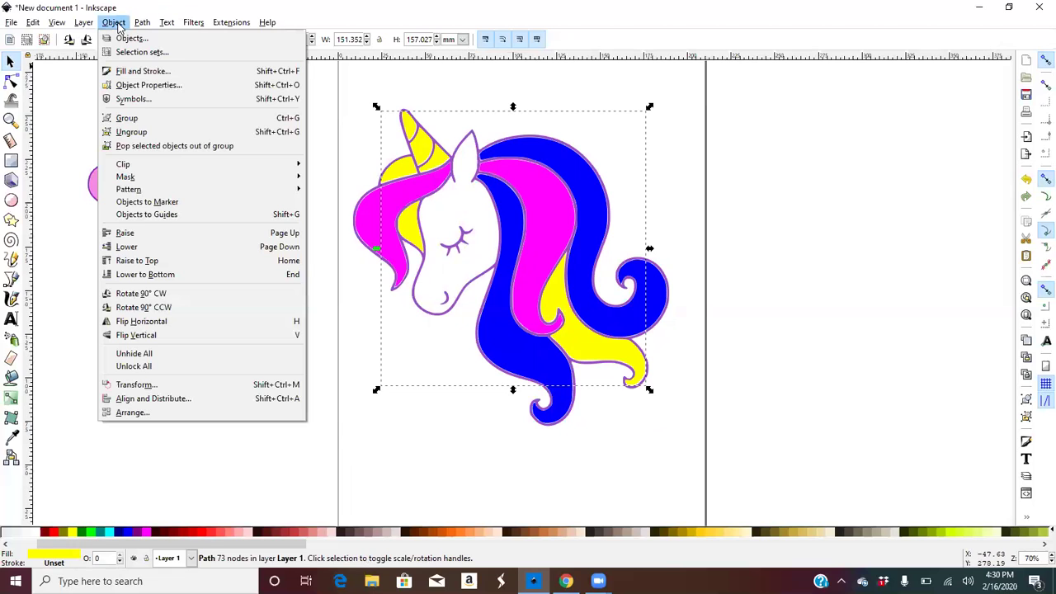
pyautogui.click(170, 118)
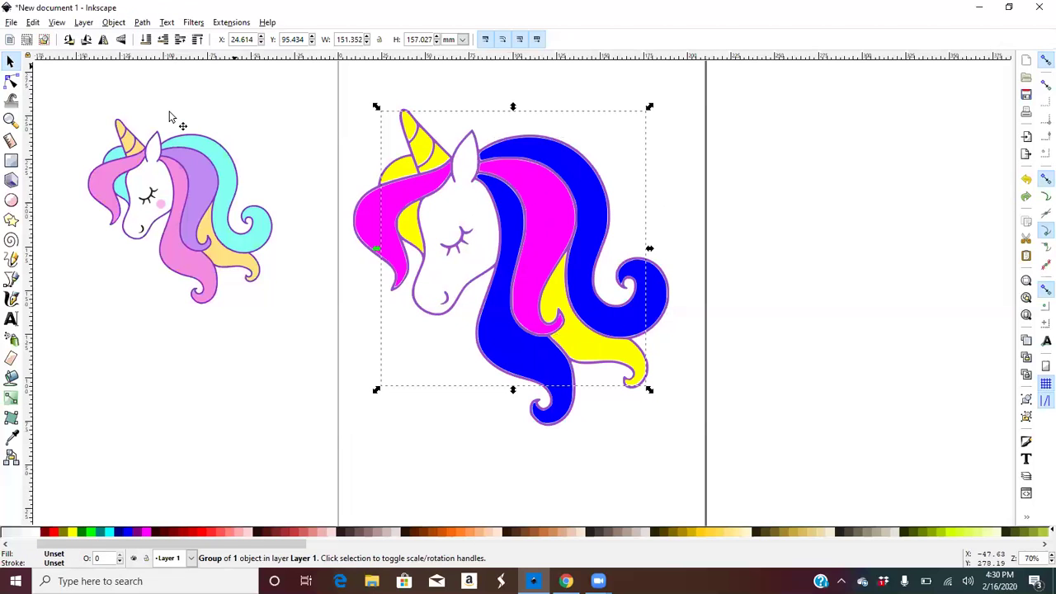
pyautogui.click(170, 118)
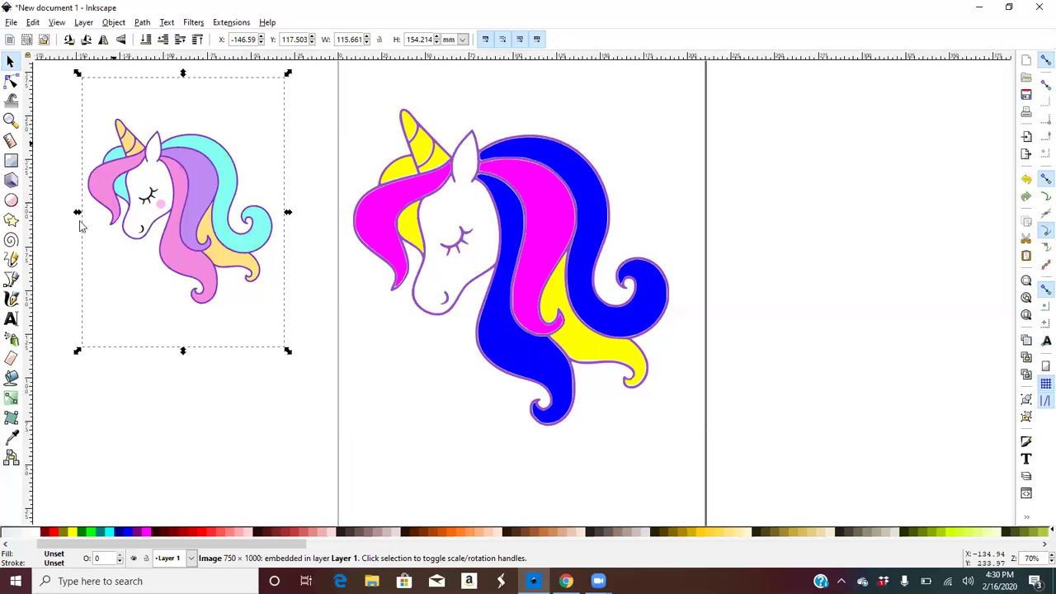
pyautogui.click(47, 271)
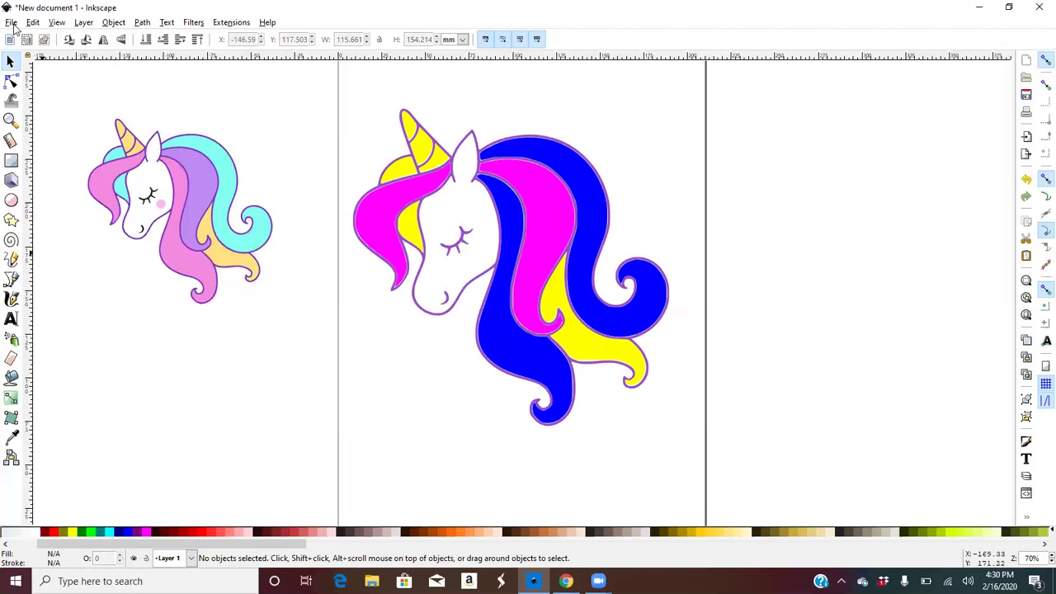
# - Start saving the drawing as a new file with Plain SVG (*.svg) as the file type
pyautogui.click(11, 22)
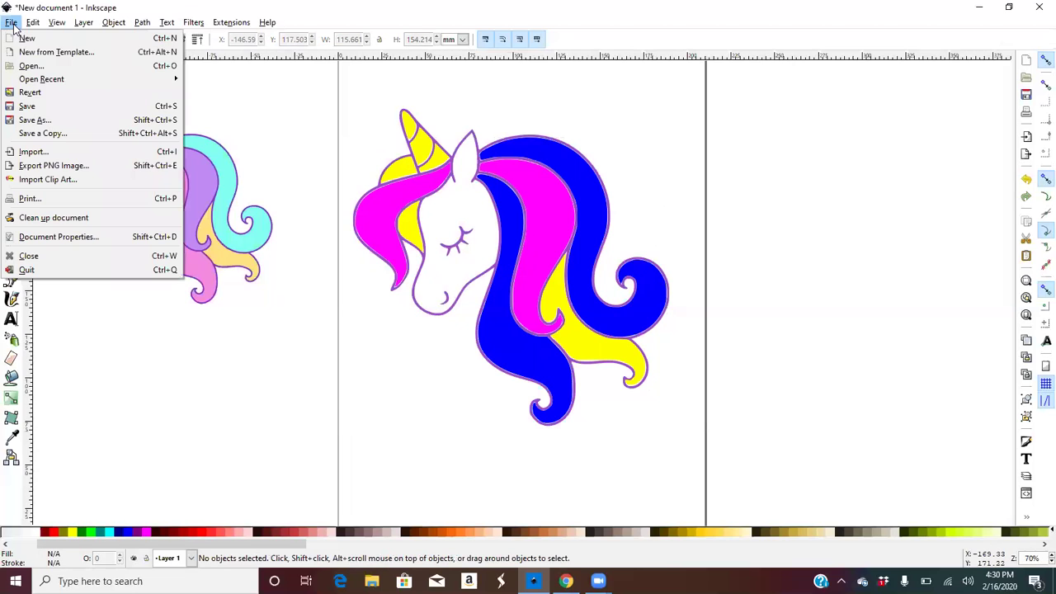
pyautogui.click(42, 122)
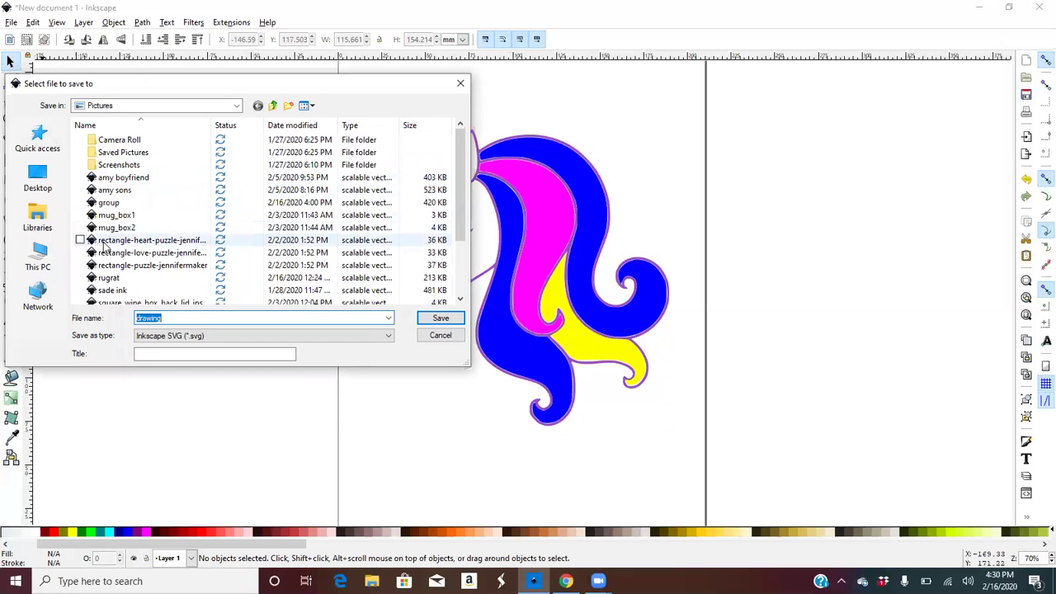
pyautogui.click(187, 338)
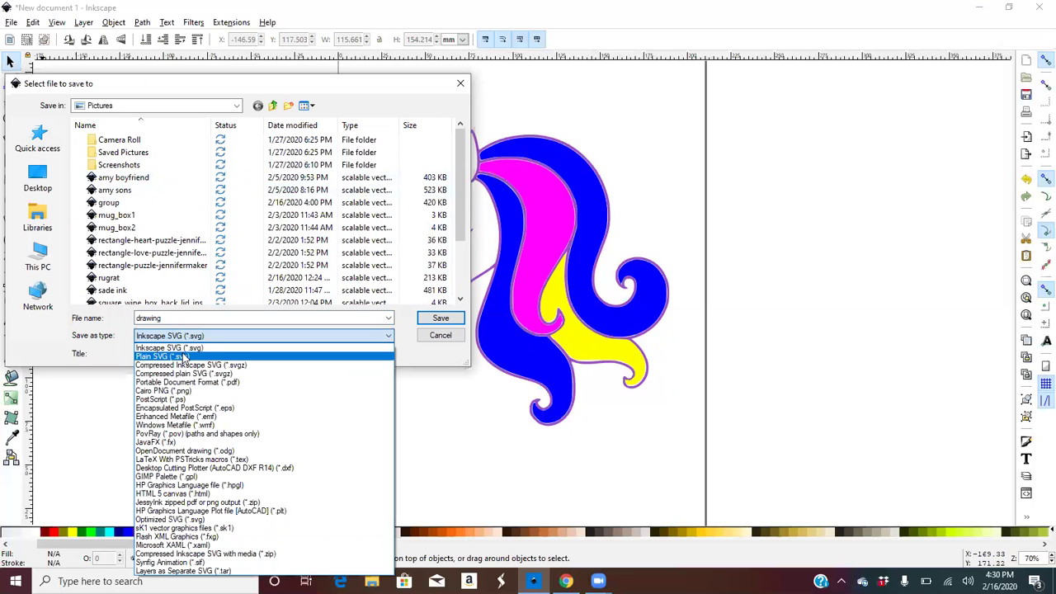
pyautogui.click(183, 357)
# - Name the file unicorn2 and save it in the Pictures folder
pyautogui.click(176, 318)
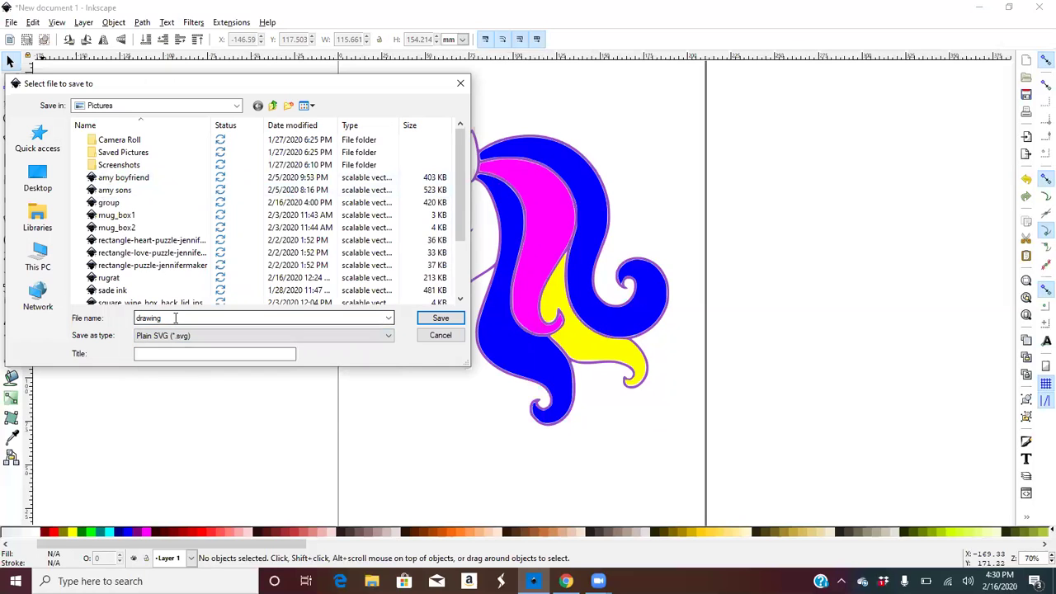
pyautogui.doubleClick(146, 318)
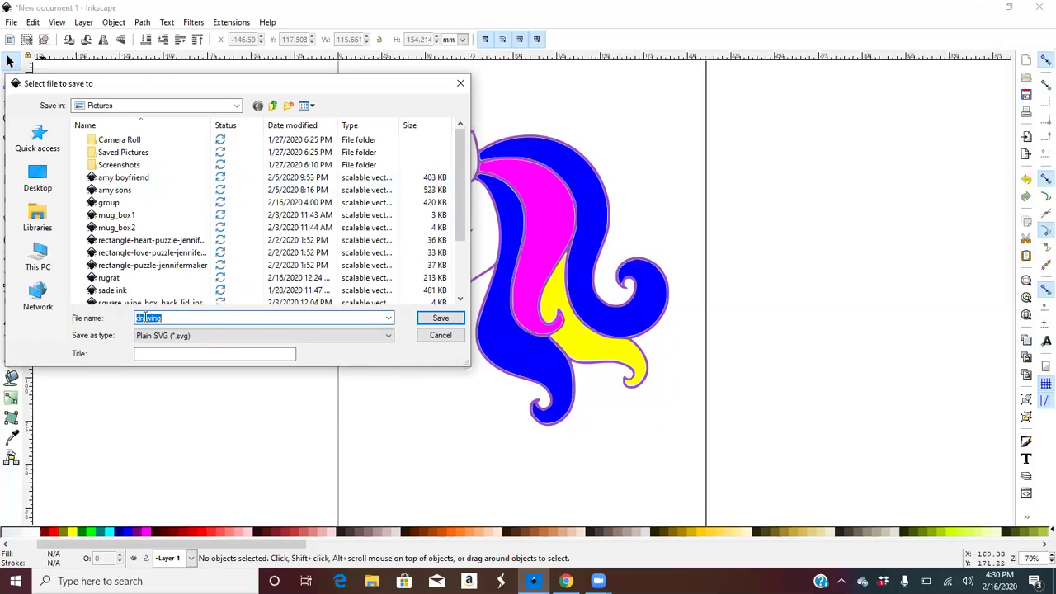
pyautogui.write('un')
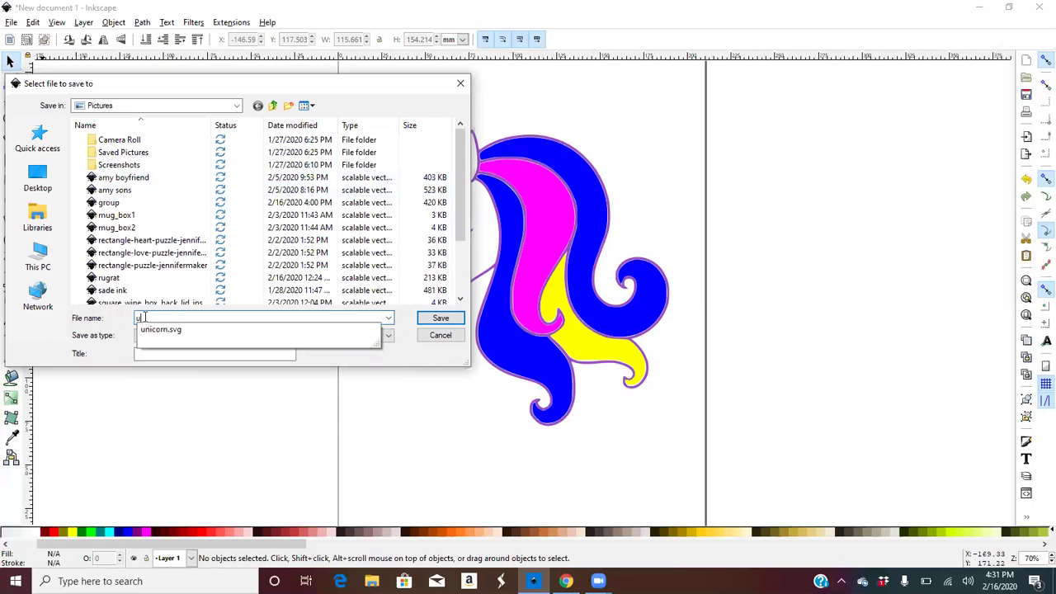
pyautogui.press('BackSpace')
pyautogui.press('BackSpace')
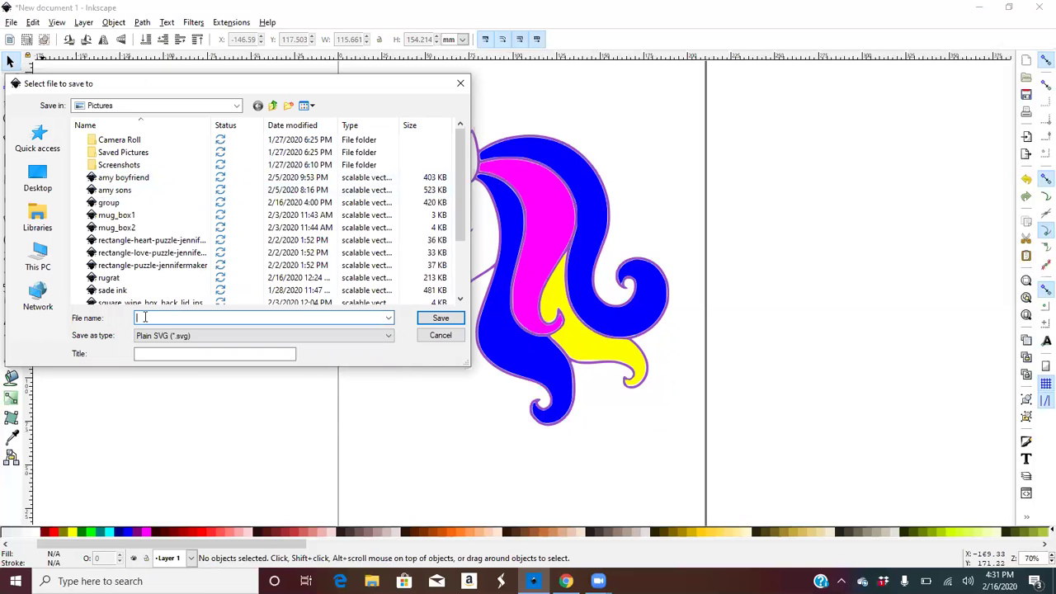
pyautogui.write('unic')
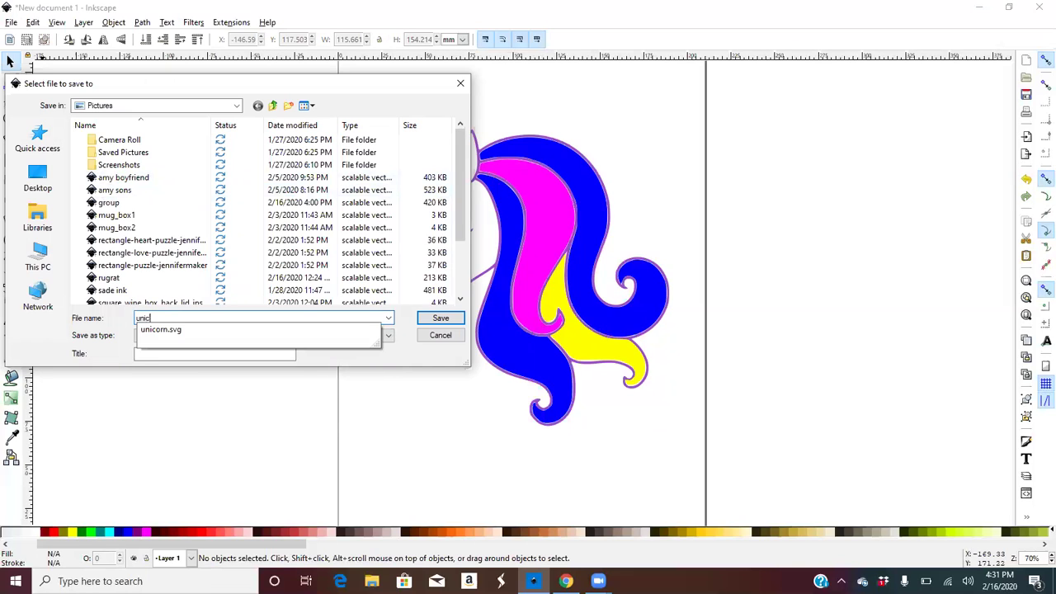
pyautogui.write('or2')
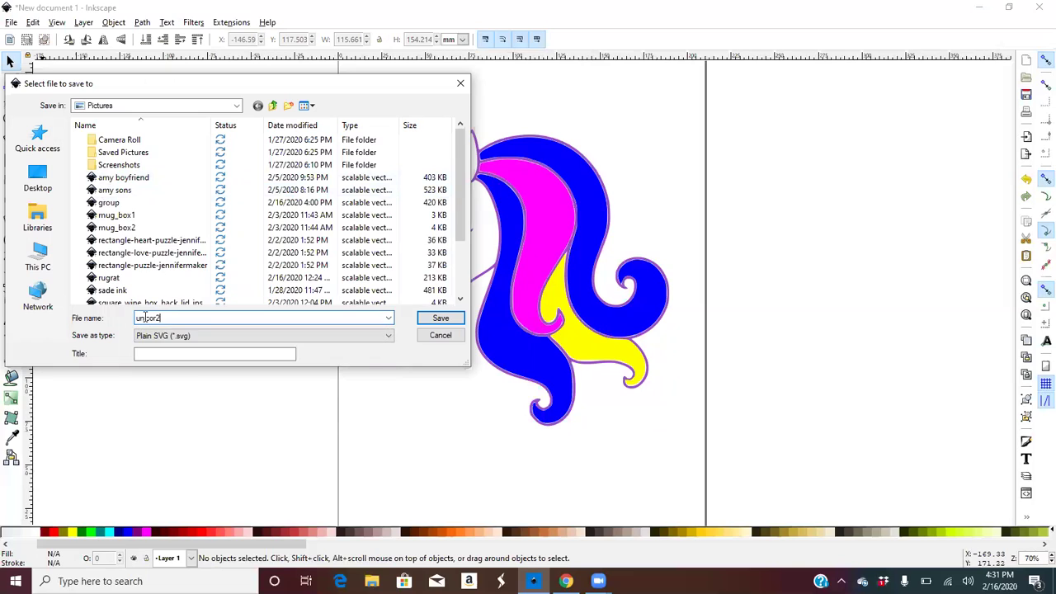
pyautogui.press('BackSpace')
pyautogui.write('n')
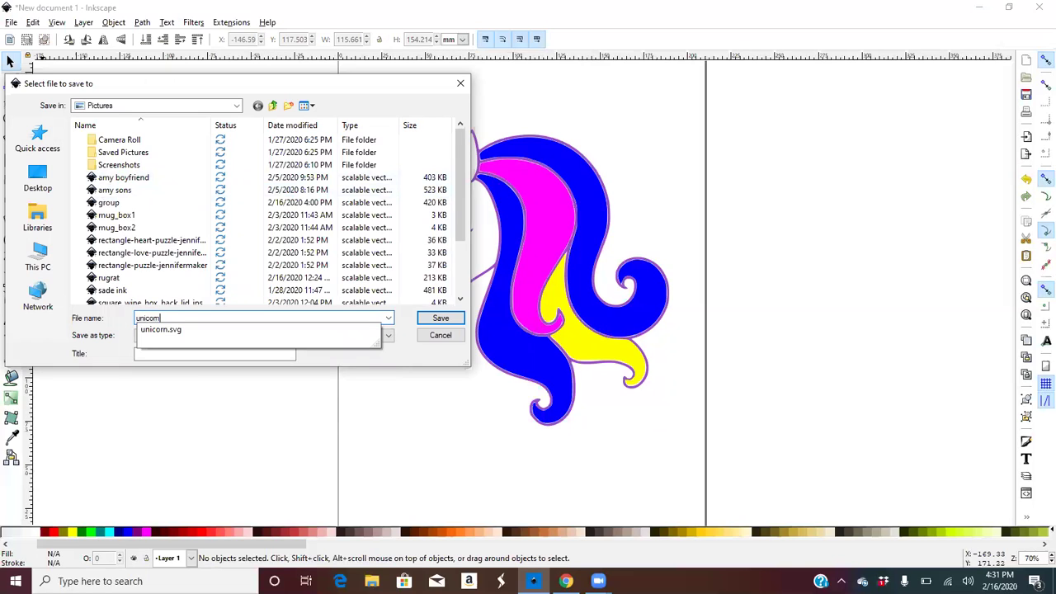
pyautogui.write('2')
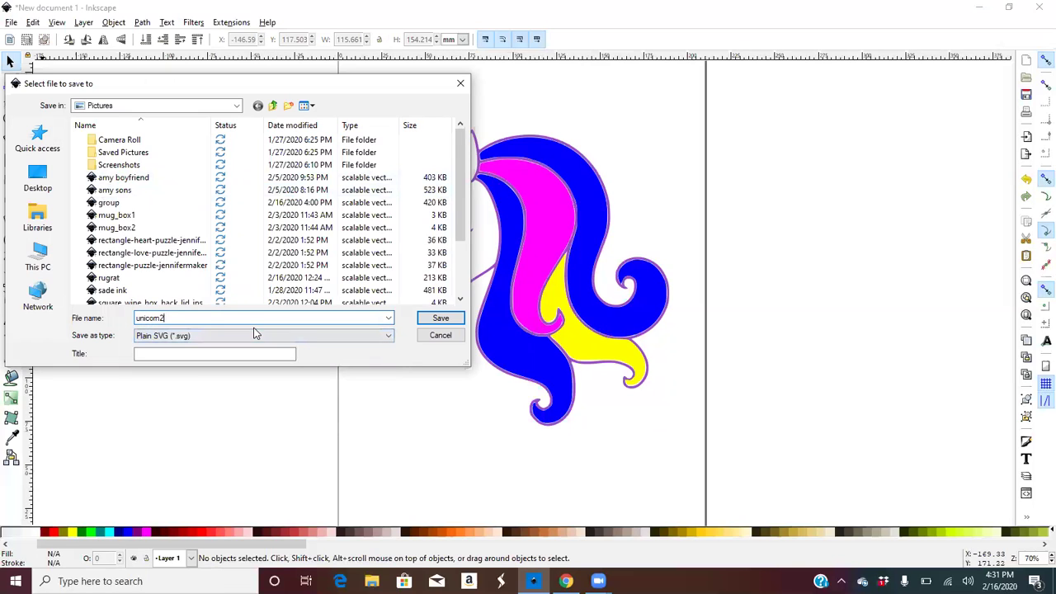
pyautogui.click(430, 323)
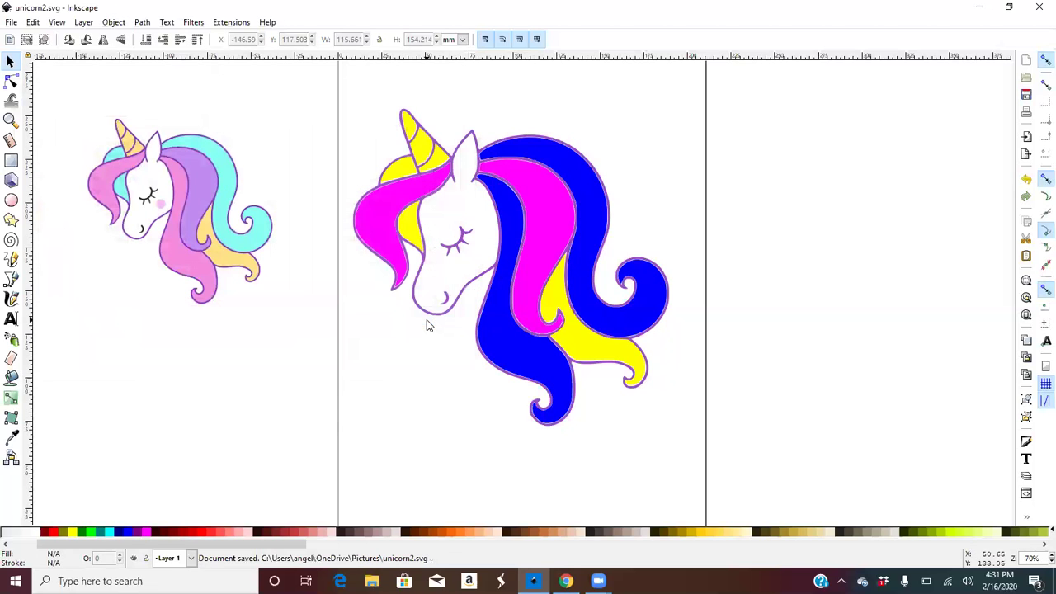
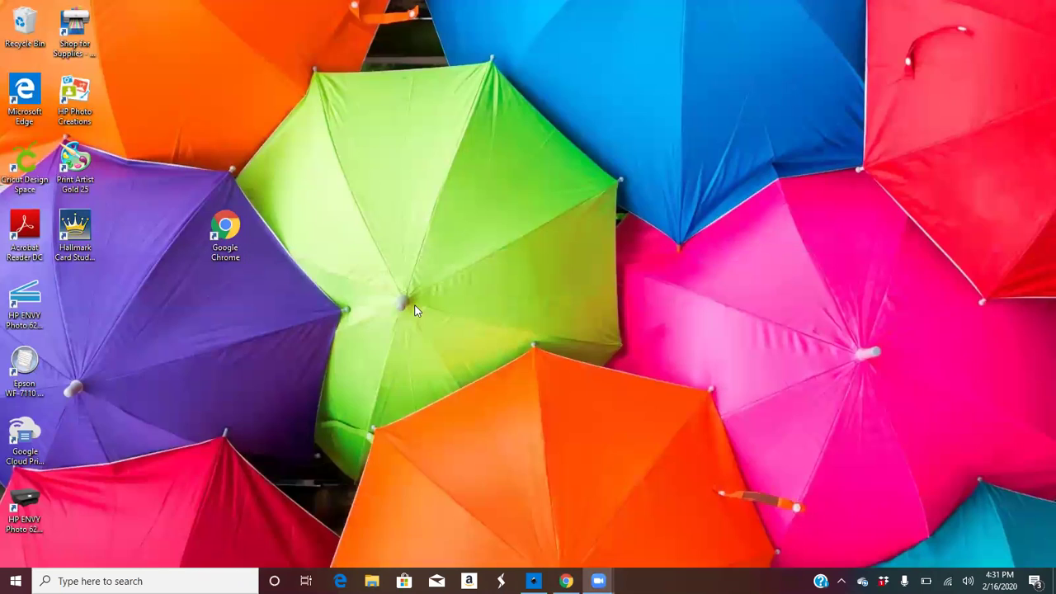
# - Launch Cricut Design Space from the desktop, maximize its window, and start a new project on a blank canvas
pyautogui.doubleClick(37, 166)
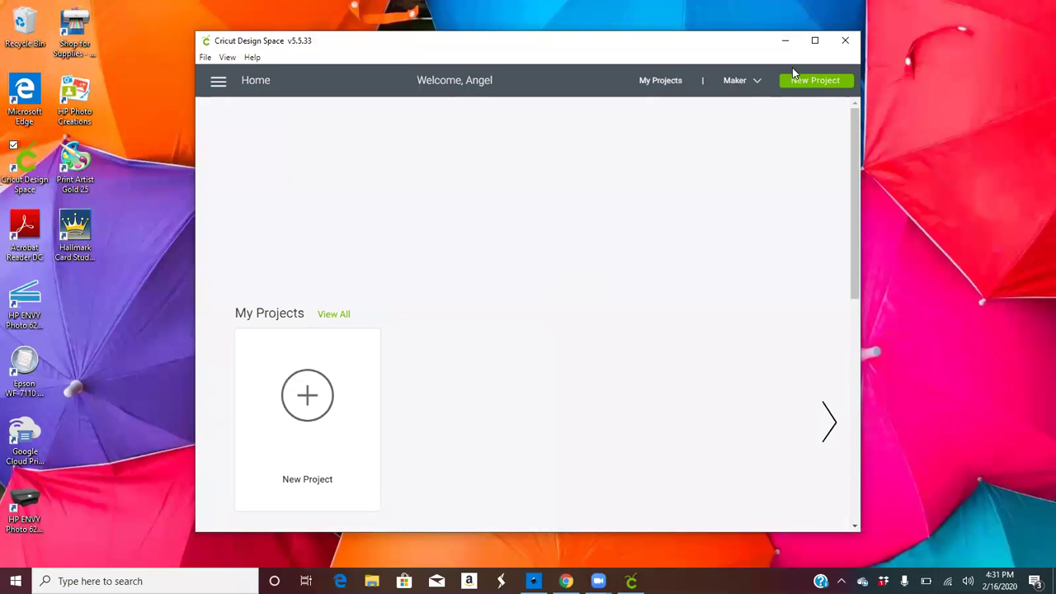
pyautogui.click(814, 41)
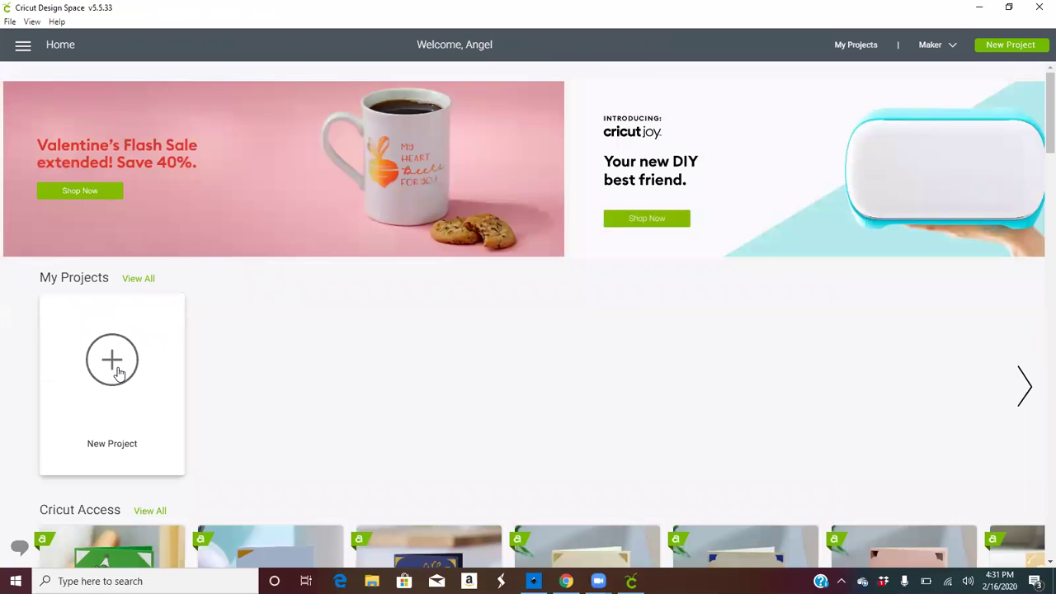
pyautogui.click(117, 370)
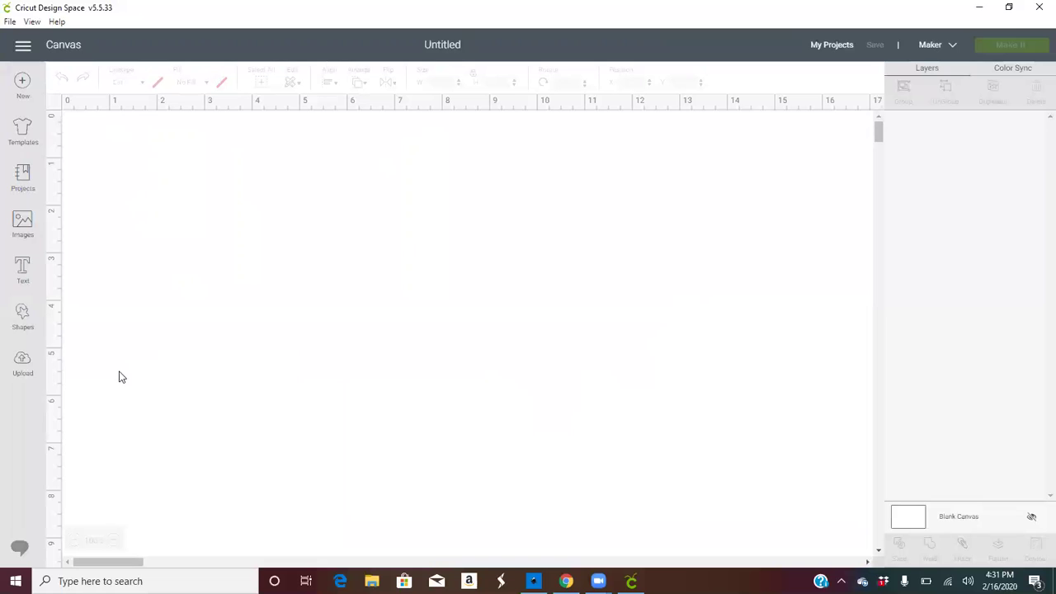
# - Upload unicorn2.svg from the Pictures folder as an image, accept importing it despite unsupported items, and save it as unicorn2
pyautogui.click(23, 360)
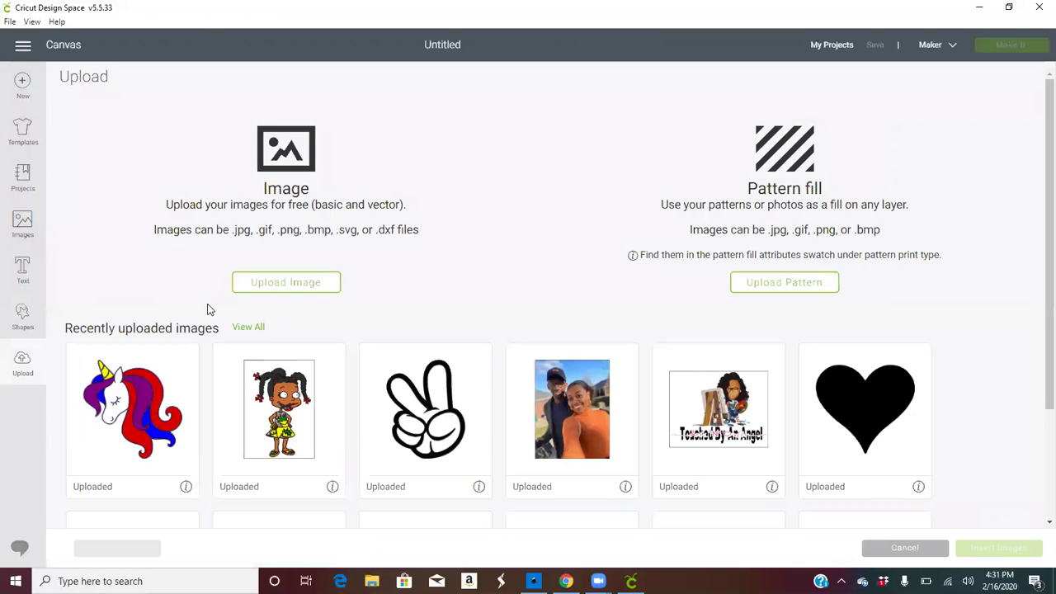
pyautogui.click(257, 297)
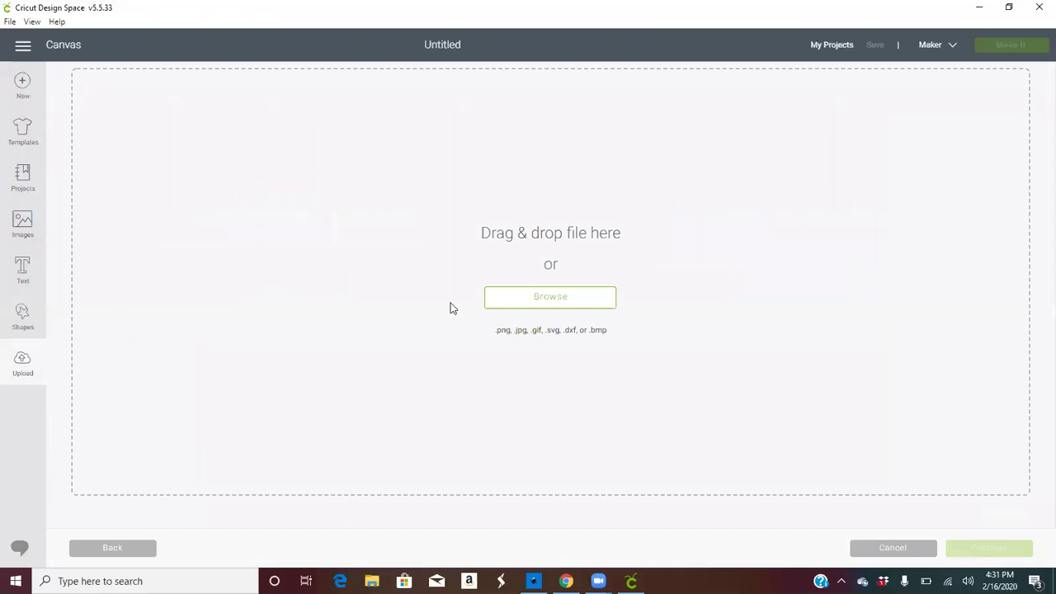
pyautogui.click(497, 304)
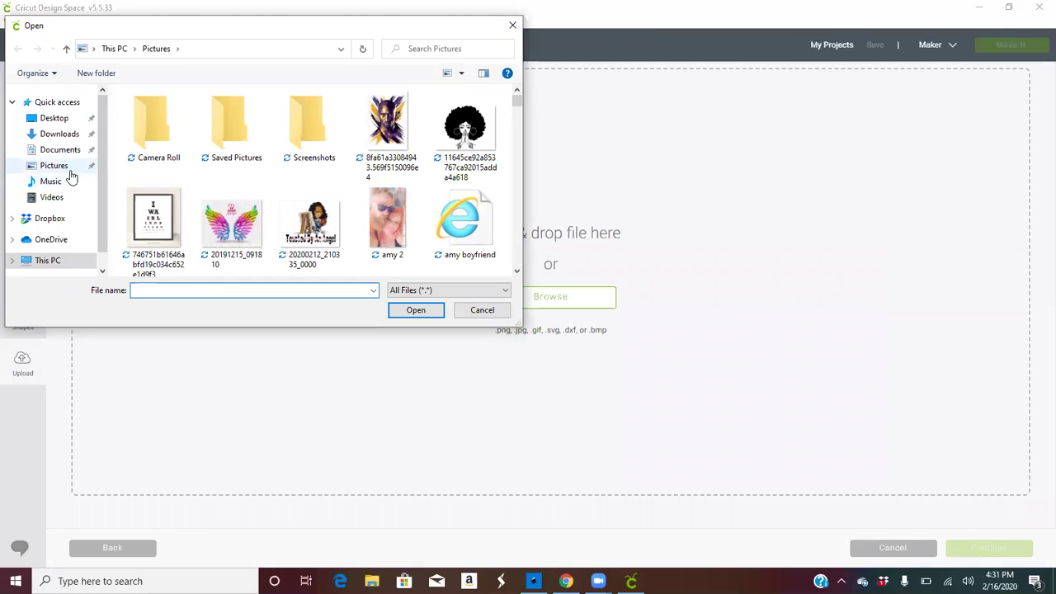
pyautogui.click(71, 168)
pyautogui.click(181, 294)
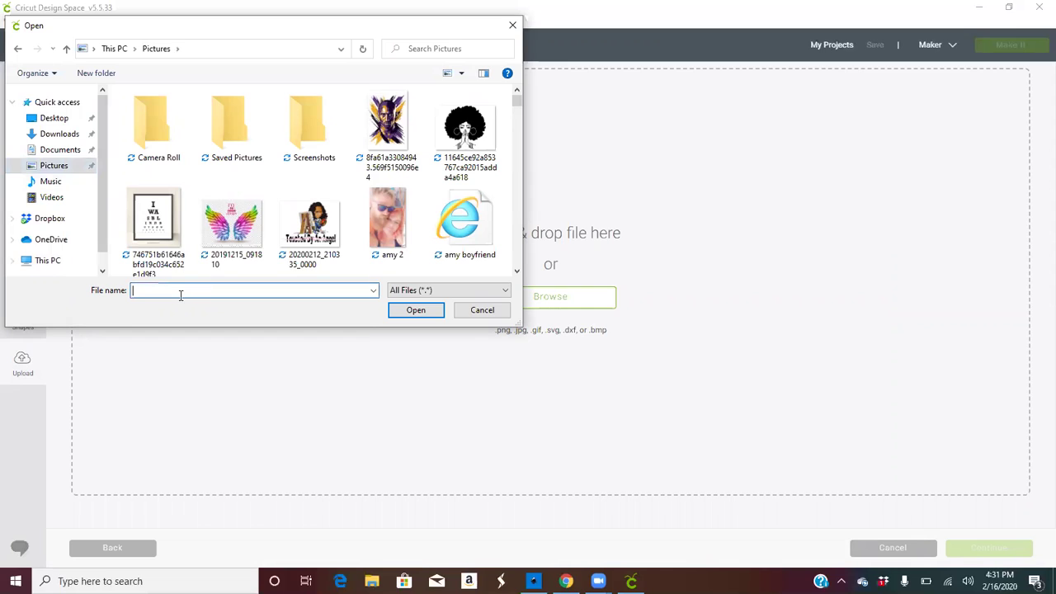
pyautogui.write('uni')
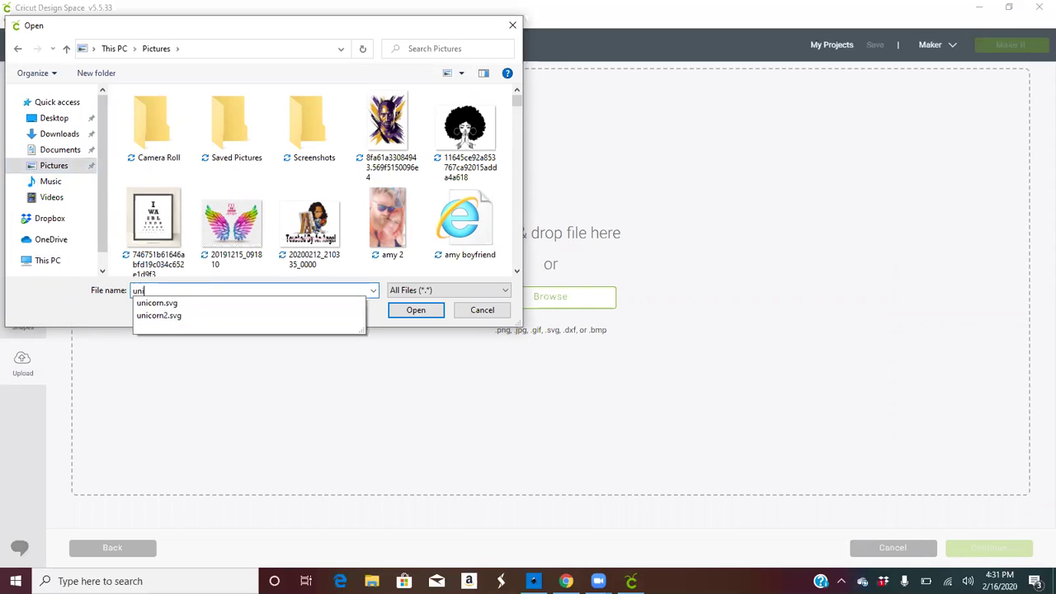
pyautogui.click(197, 316)
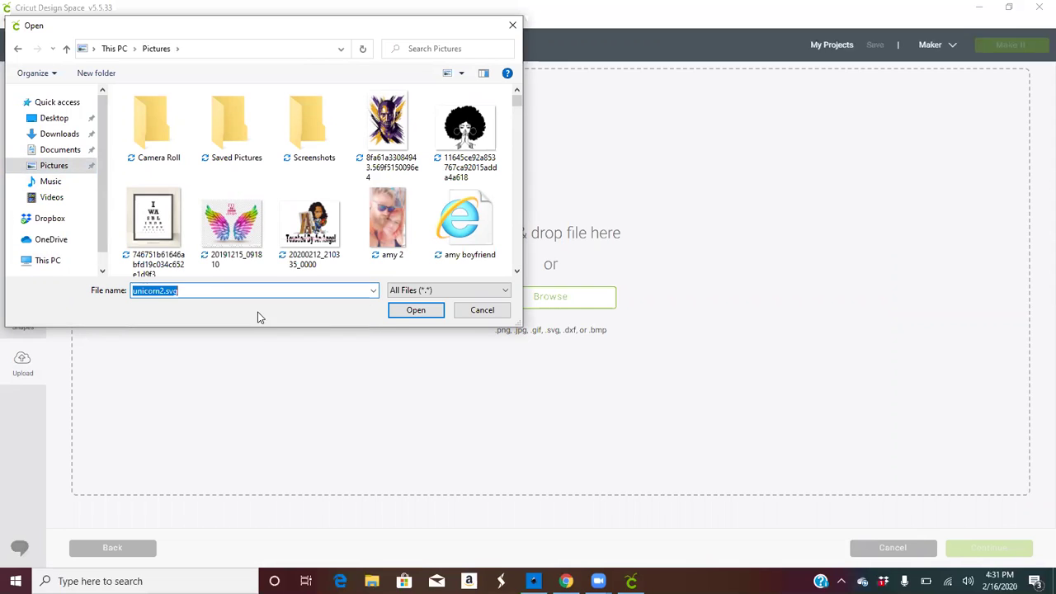
pyautogui.click(401, 316)
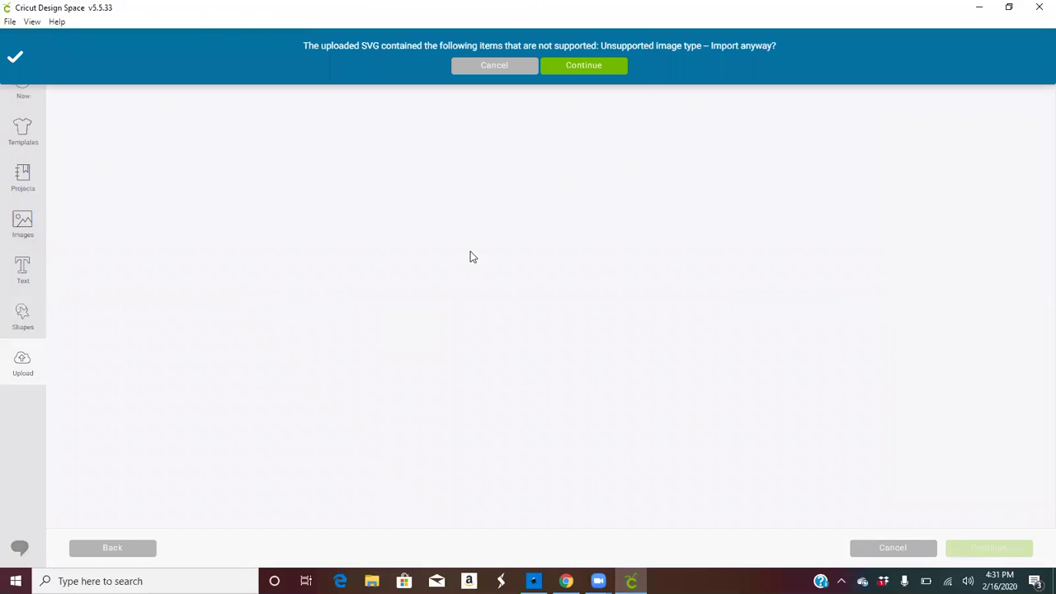
pyautogui.click(583, 65)
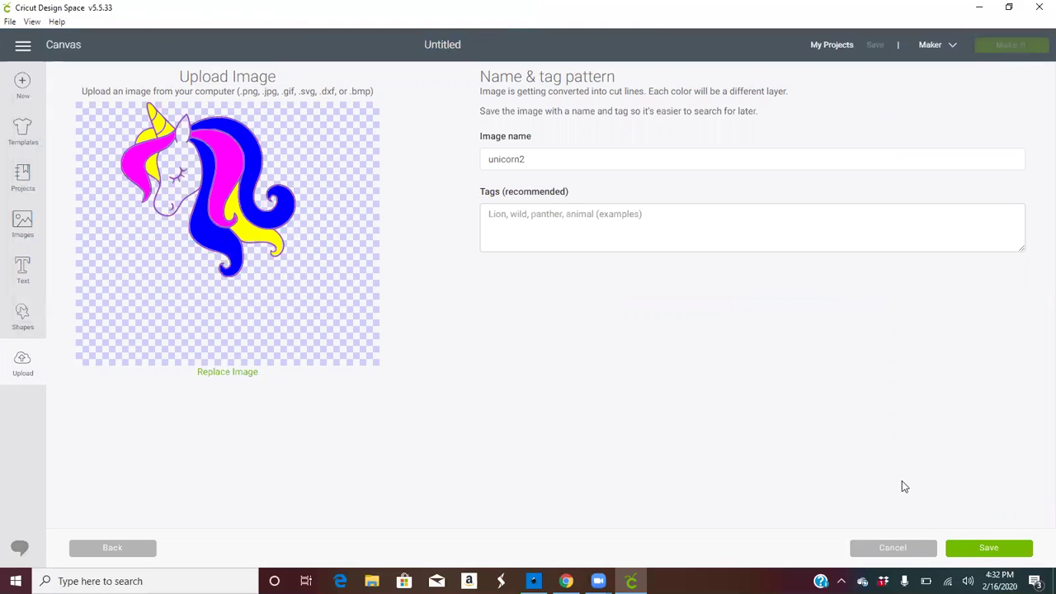
pyautogui.click(973, 550)
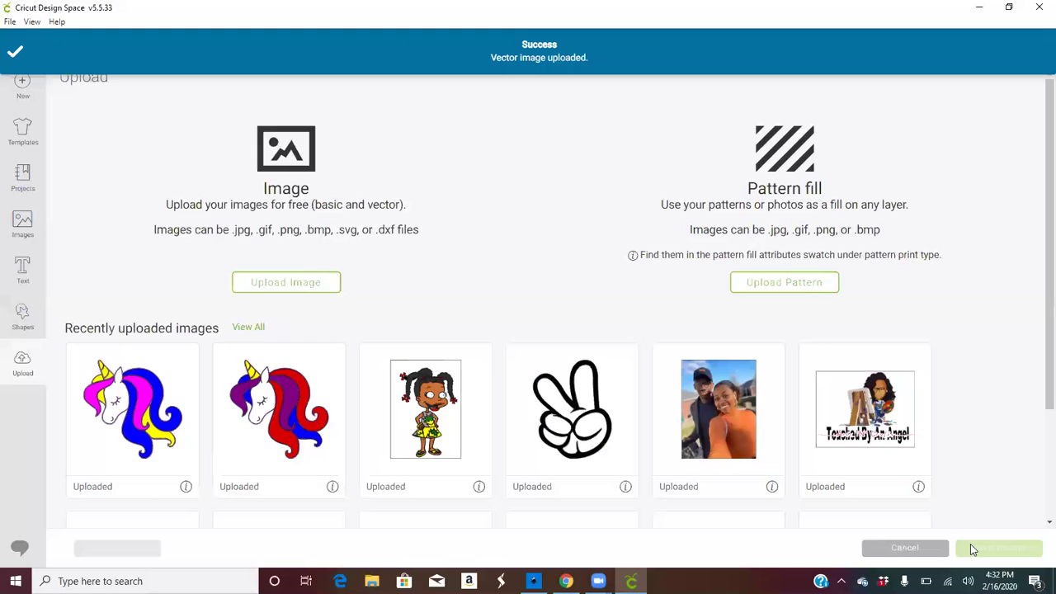
# - Insert the newly uploaded pink, blue and yellow unicorn onto the canvas and enlarge it to about 3.65 by 3.66 inches
pyautogui.click(138, 413)
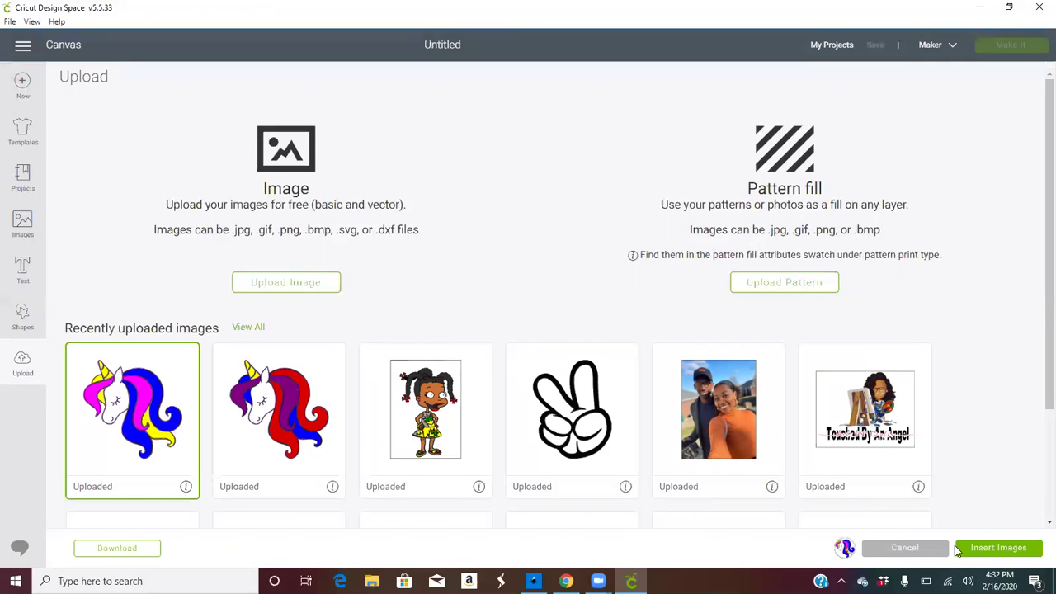
pyautogui.click(973, 549)
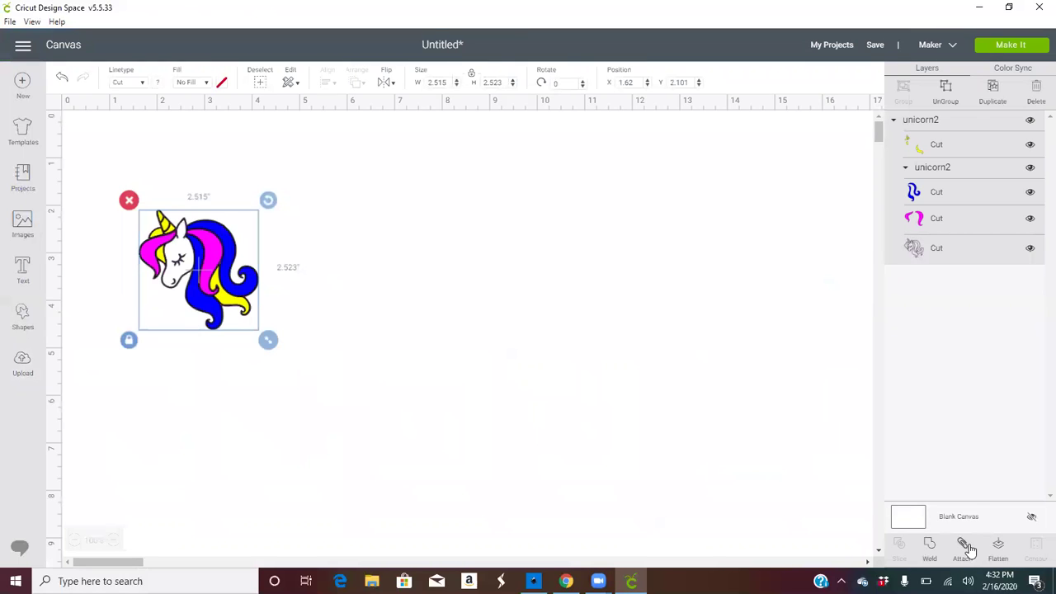
pyautogui.moveTo(268, 339); pyautogui.dragTo(314, 393)
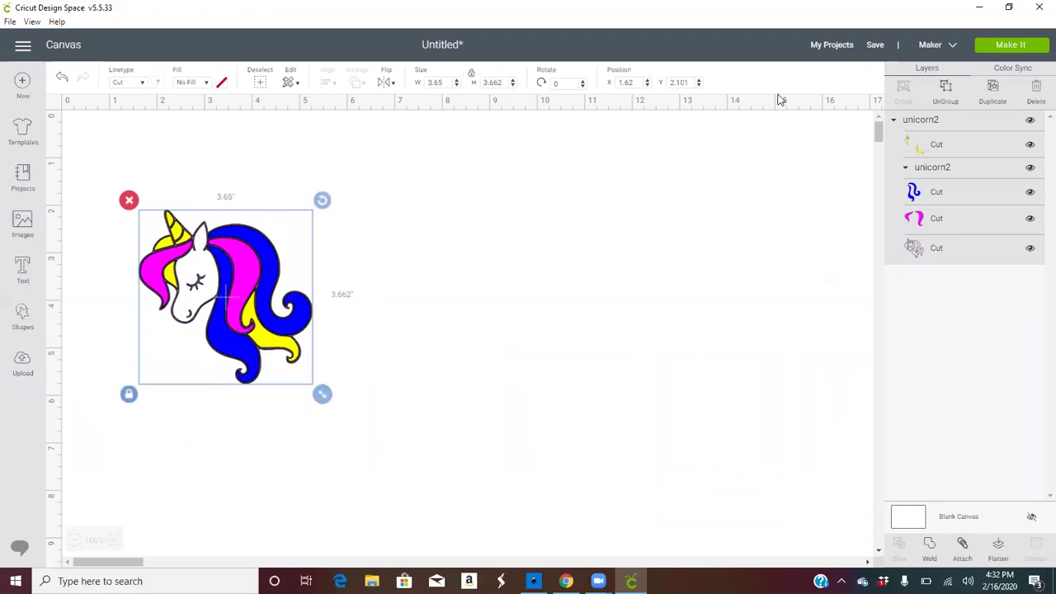
# - Ungroup the unicorn completely and spread its yellow, pink and blue layers apart to the right of the outline
pyautogui.click(952, 102)
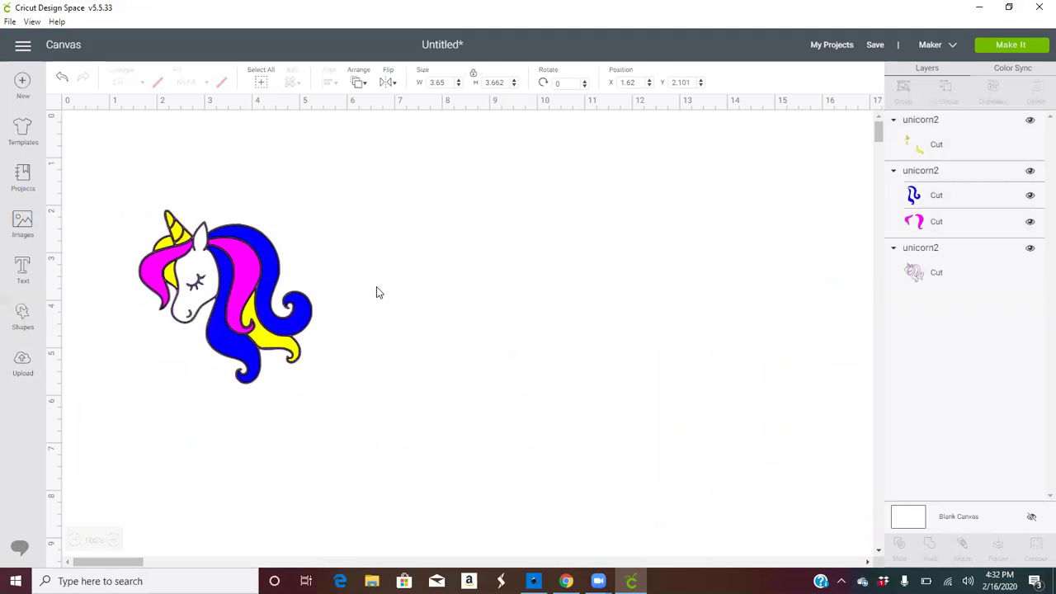
pyautogui.moveTo(234, 277); pyautogui.dragTo(486, 264)
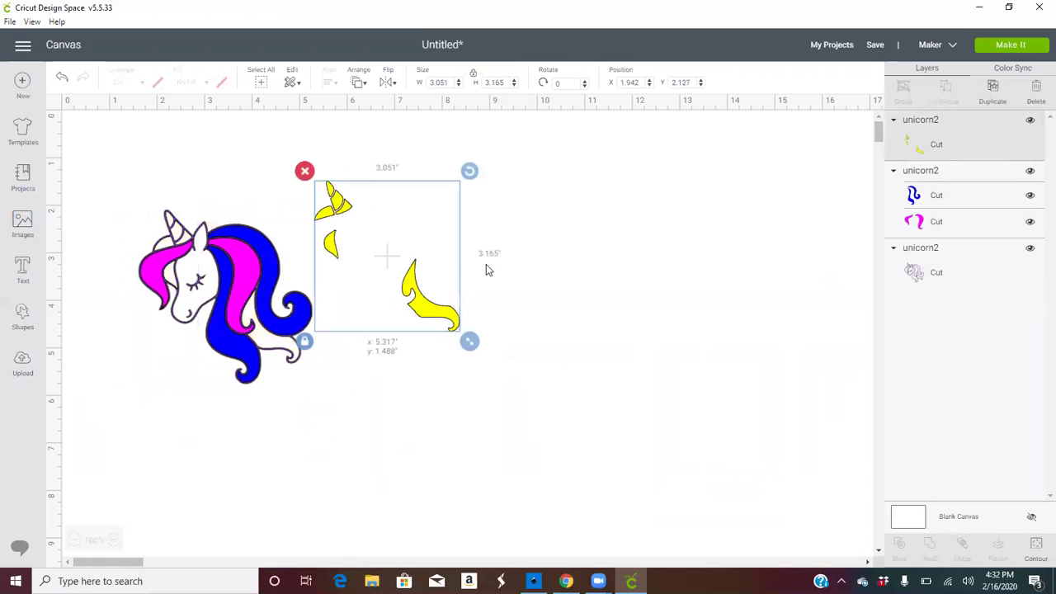
pyautogui.moveTo(233, 248); pyautogui.dragTo(588, 224)
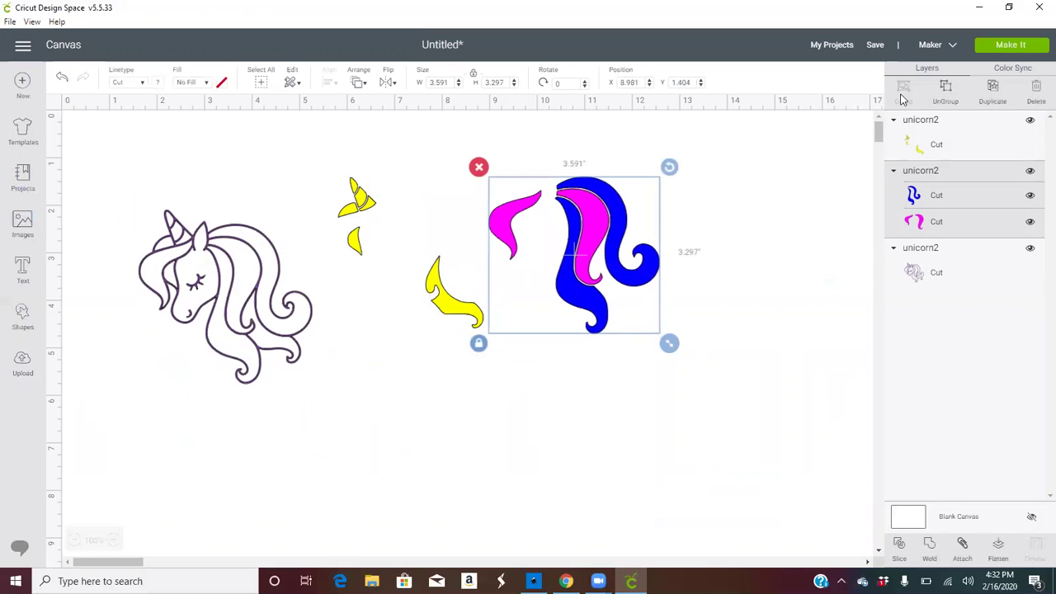
pyautogui.click(934, 96)
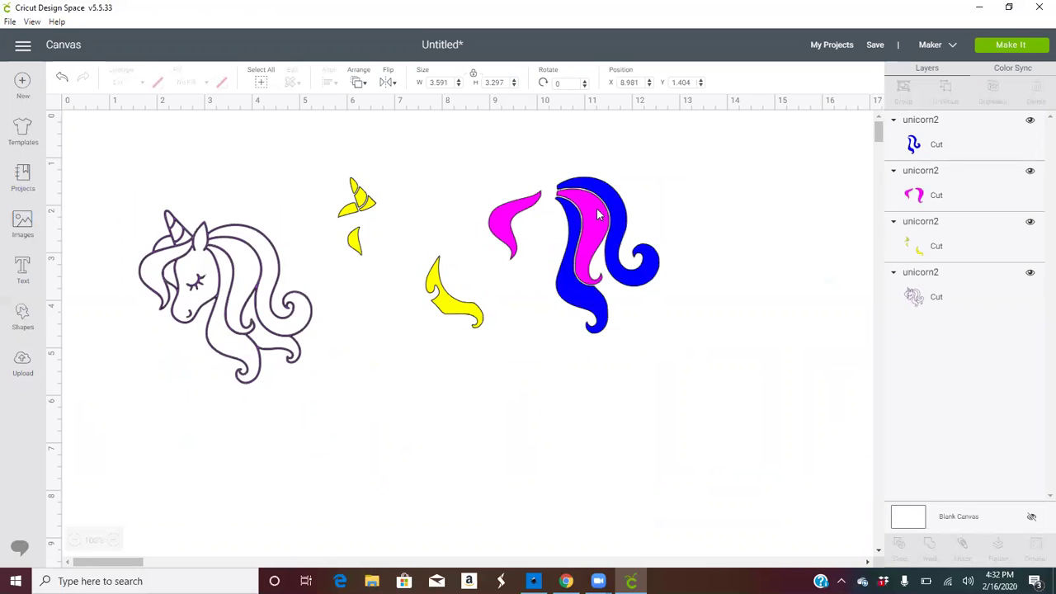
pyautogui.moveTo(605, 216); pyautogui.dragTo(690, 206)
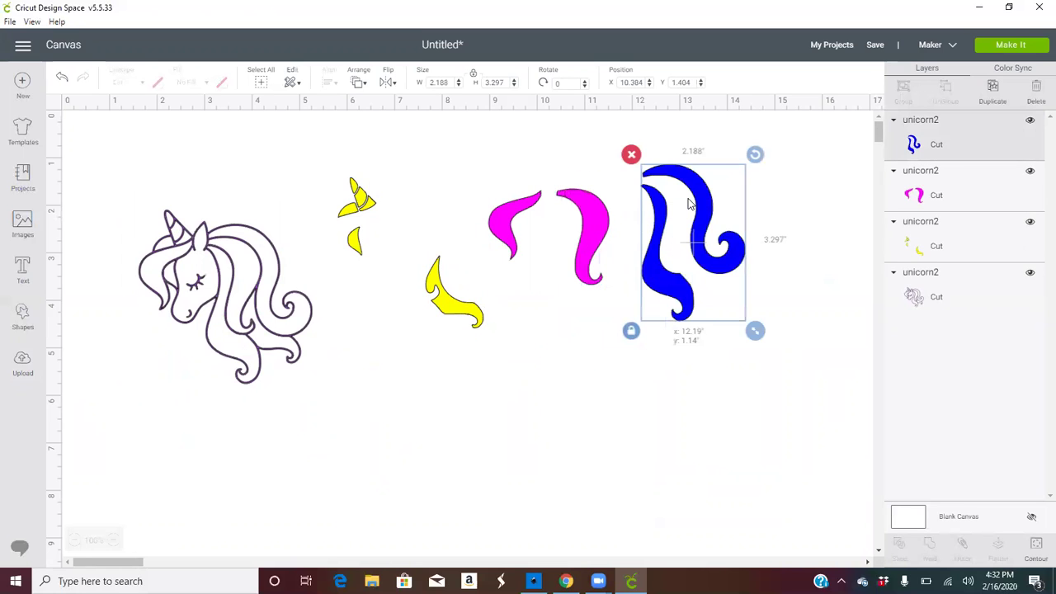
# - Move the unicorn outline clear of the yellow pieces, to about X 0.73 and Y 0.99 near the canvas's upper-left corner
pyautogui.click(231, 318)
pyautogui.moveTo(232, 318); pyautogui.dragTo(260, 339)
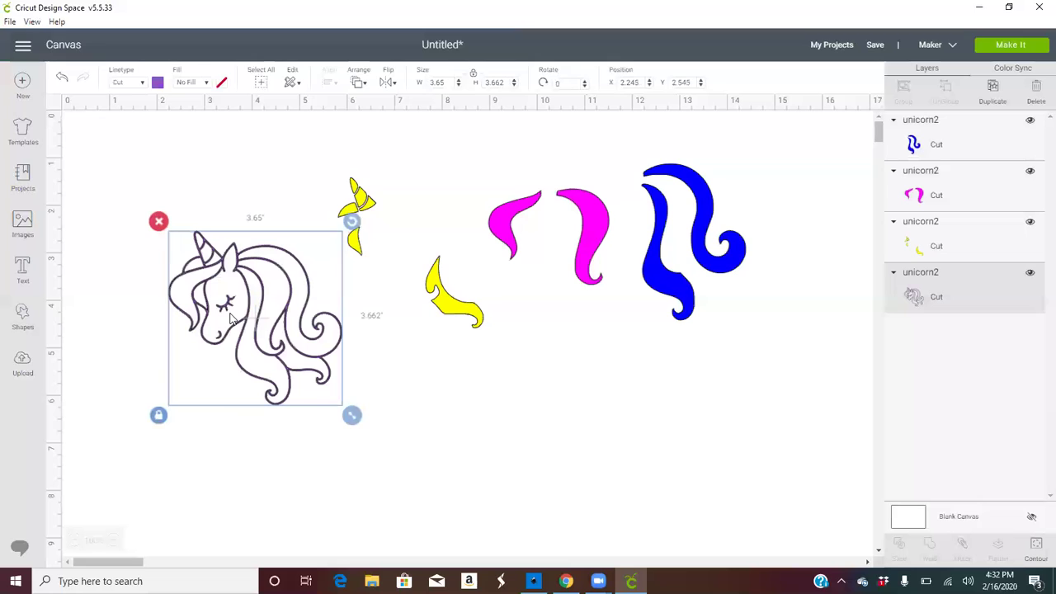
pyautogui.moveTo(252, 301); pyautogui.dragTo(246, 360)
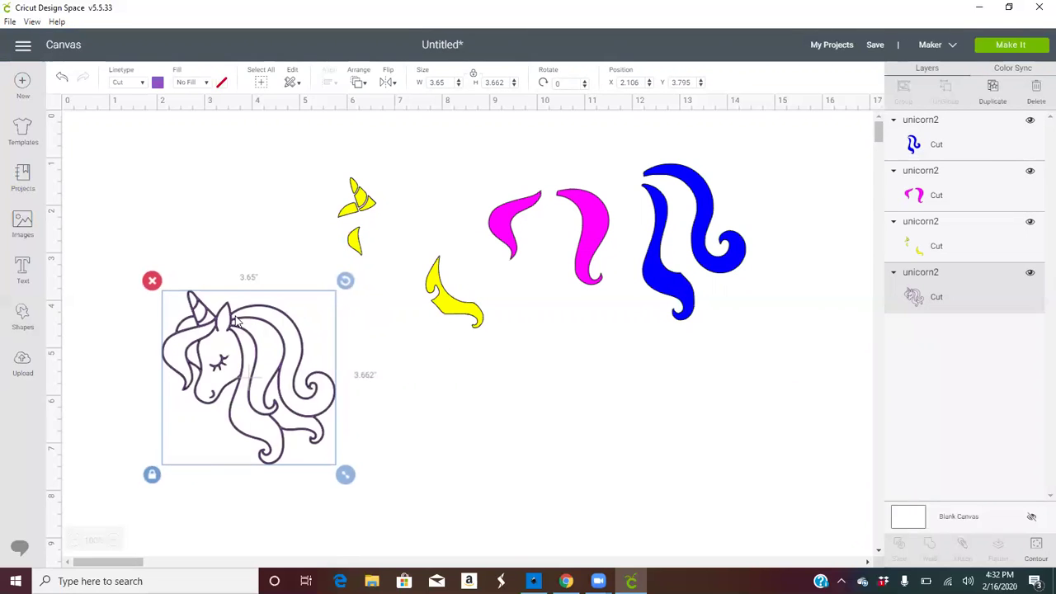
pyautogui.moveTo(232, 301); pyautogui.dragTo(185, 196)
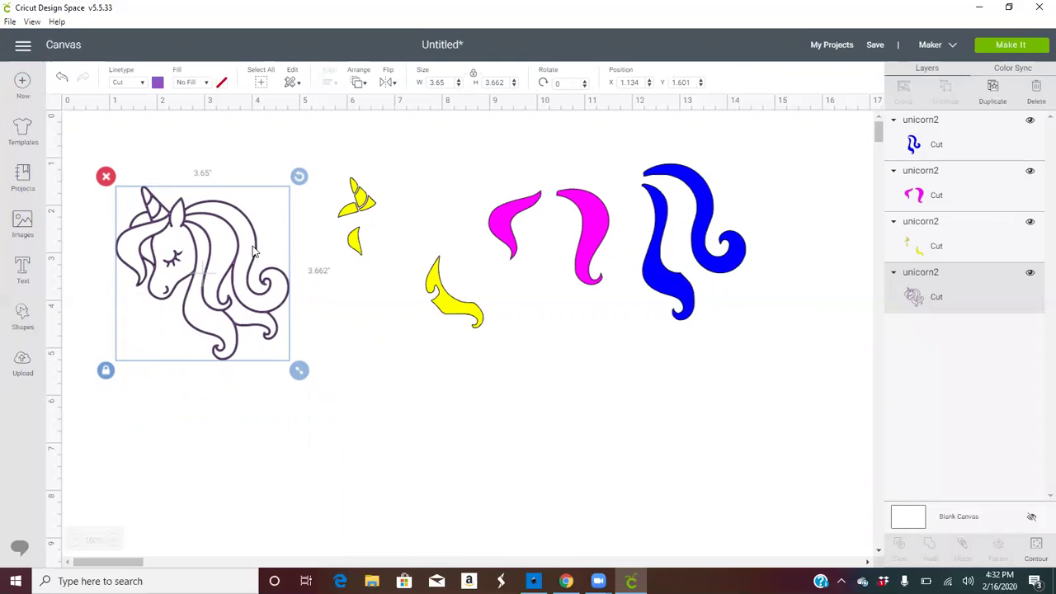
pyautogui.moveTo(253, 253)
pyautogui.mouseDown()
pyautogui.moveTo(246, 279)
pyautogui.moveTo(236, 248)
pyautogui.mouseUp()
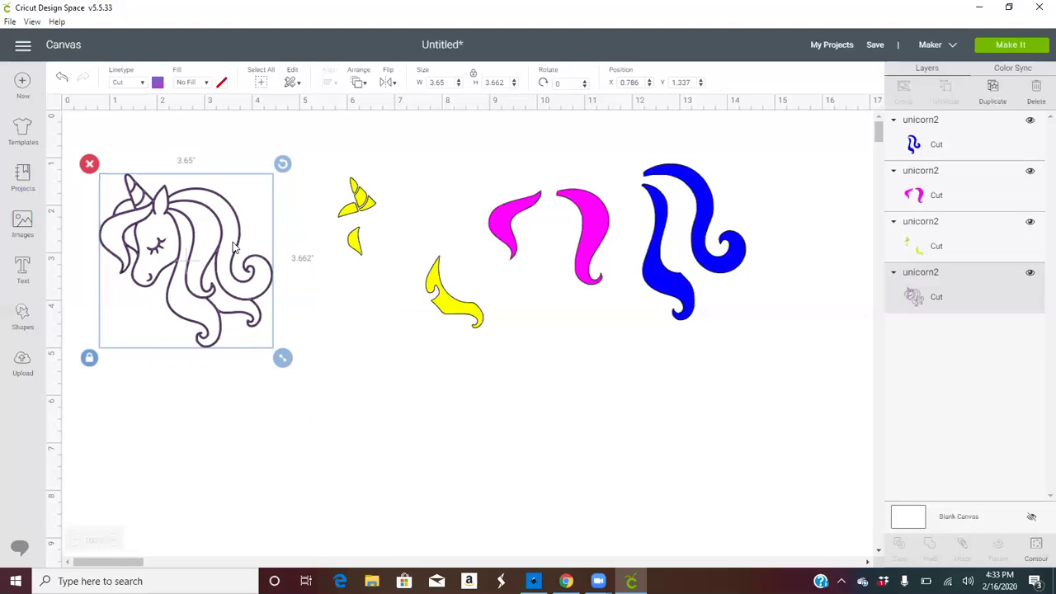
pyautogui.moveTo(235, 246); pyautogui.dragTo(232, 230)
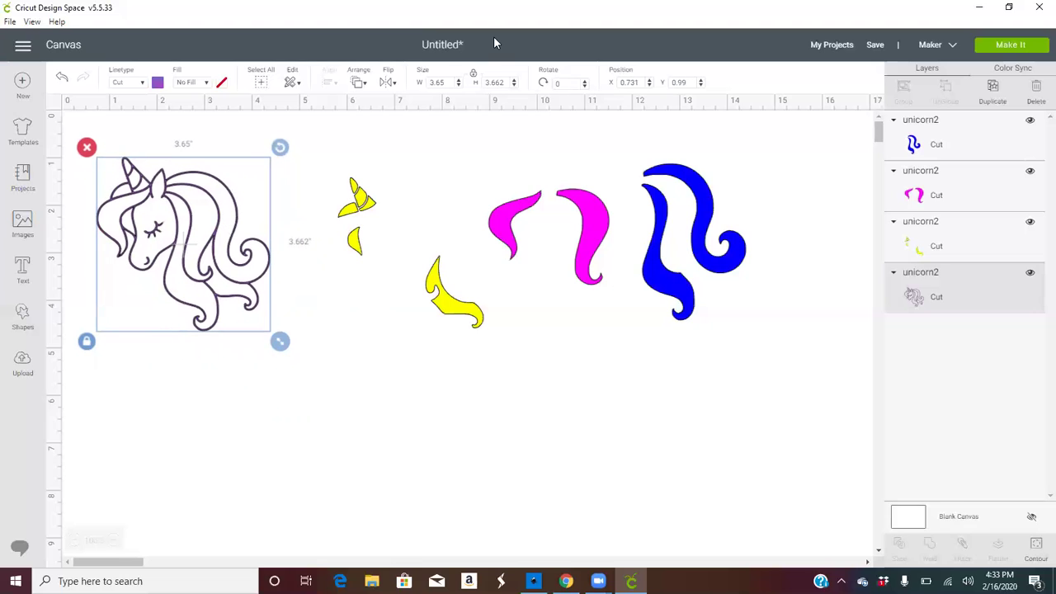